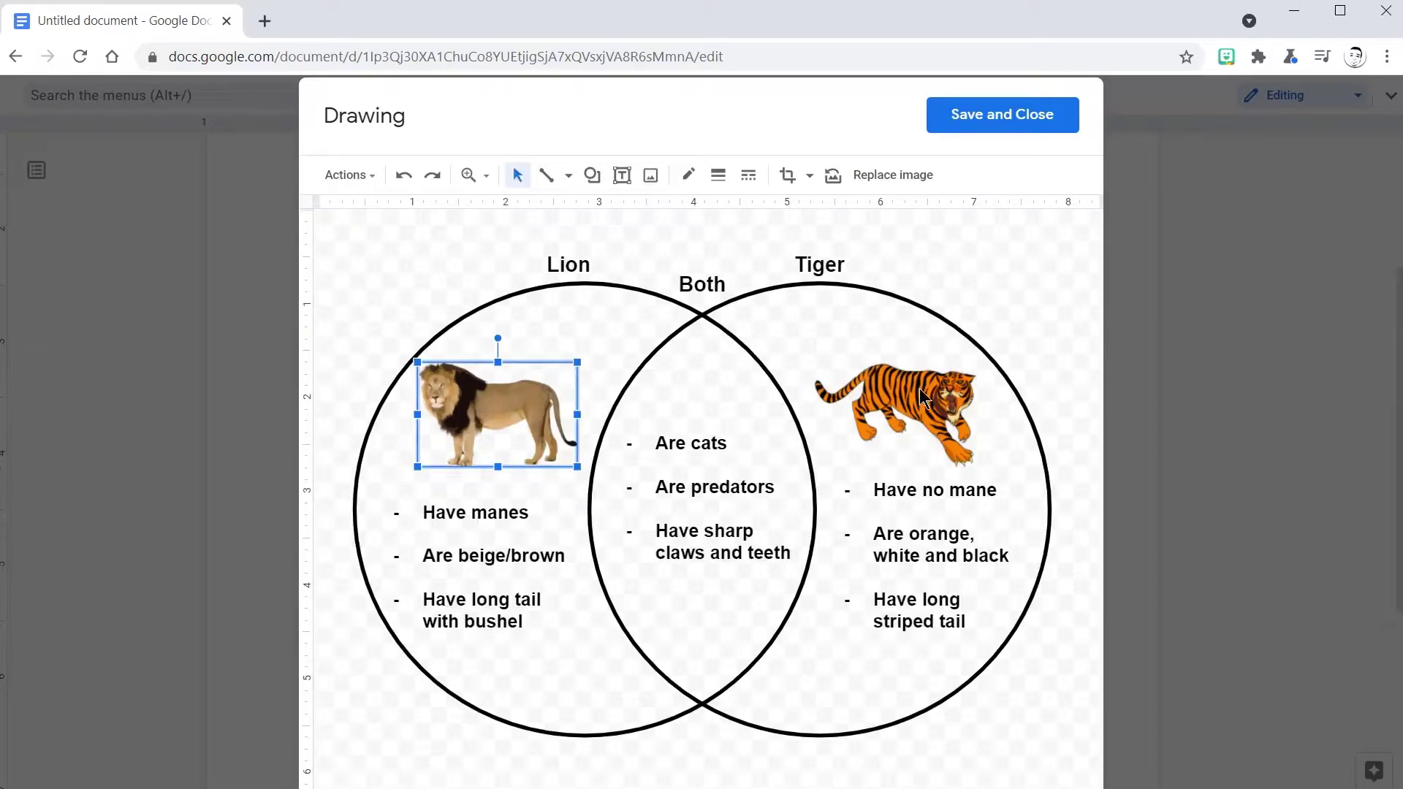
Review the finished diagram's Lion, Both and Tiger labels, trait lists and circles.
click(589, 272)
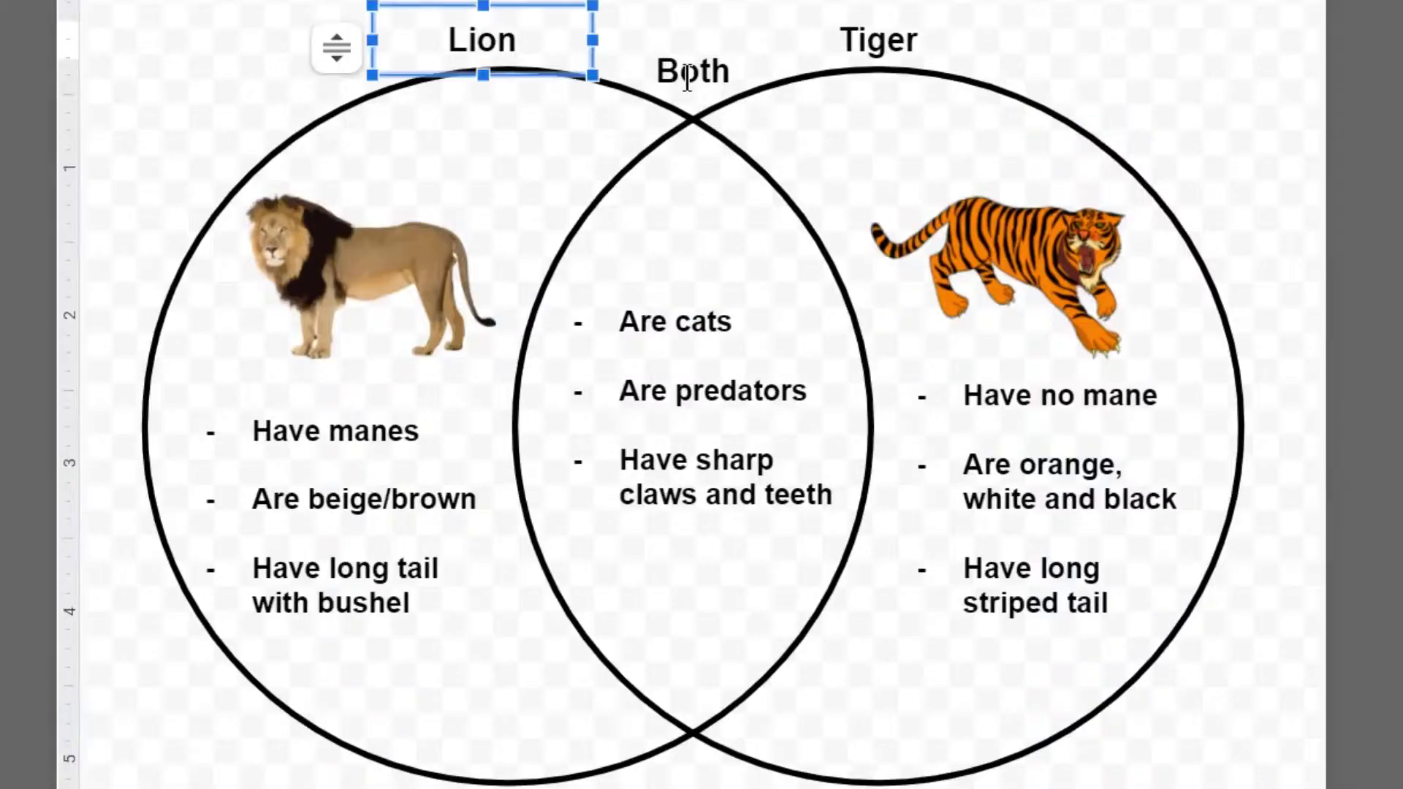
click(687, 77)
click(878, 40)
click(370, 454)
click(668, 395)
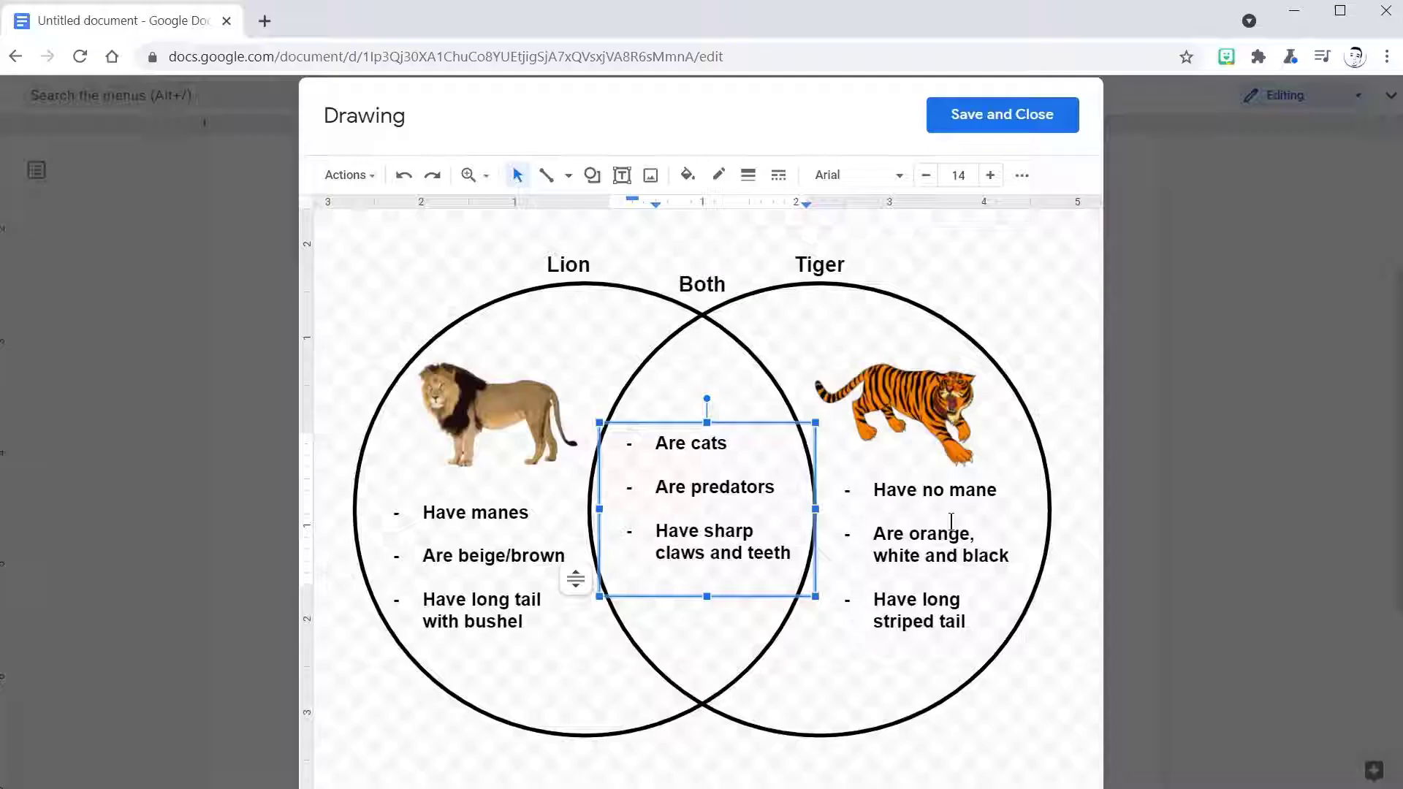
click(952, 521)
click(662, 354)
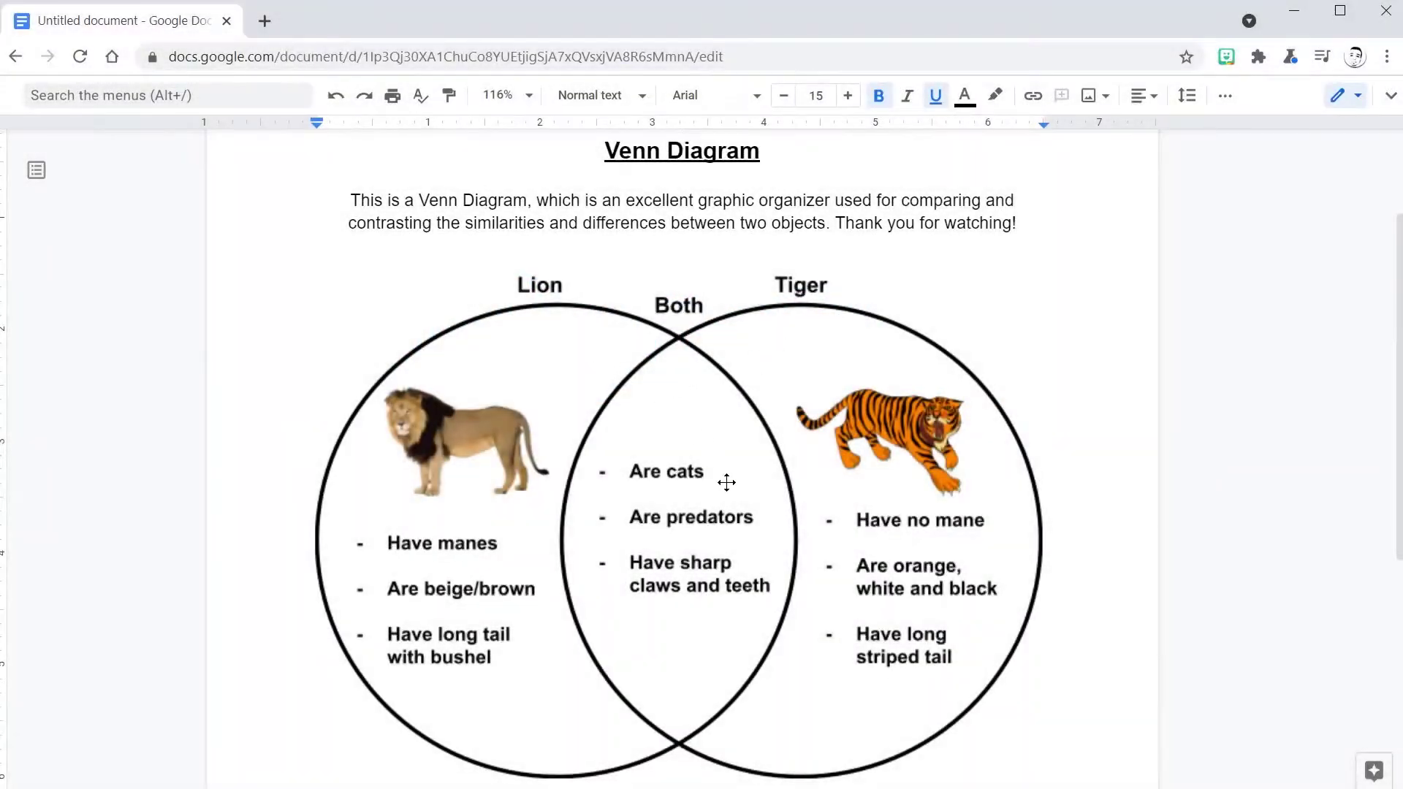
Select the drawing and title, then open the drawing to show the lion and tiger clipart.
click(725, 488)
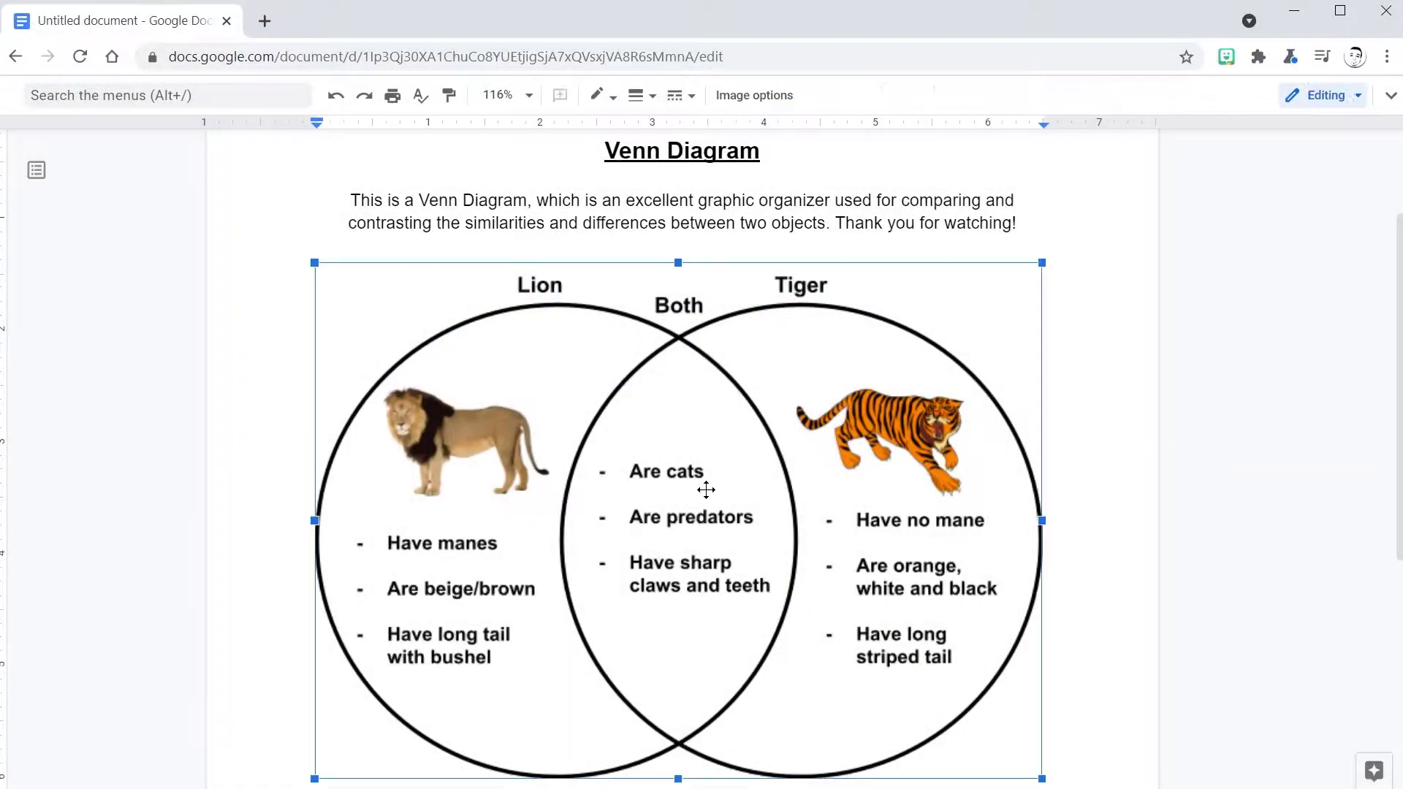
click(608, 208)
drag(599, 146, 761, 152)
double_click(548, 381)
click(490, 407)
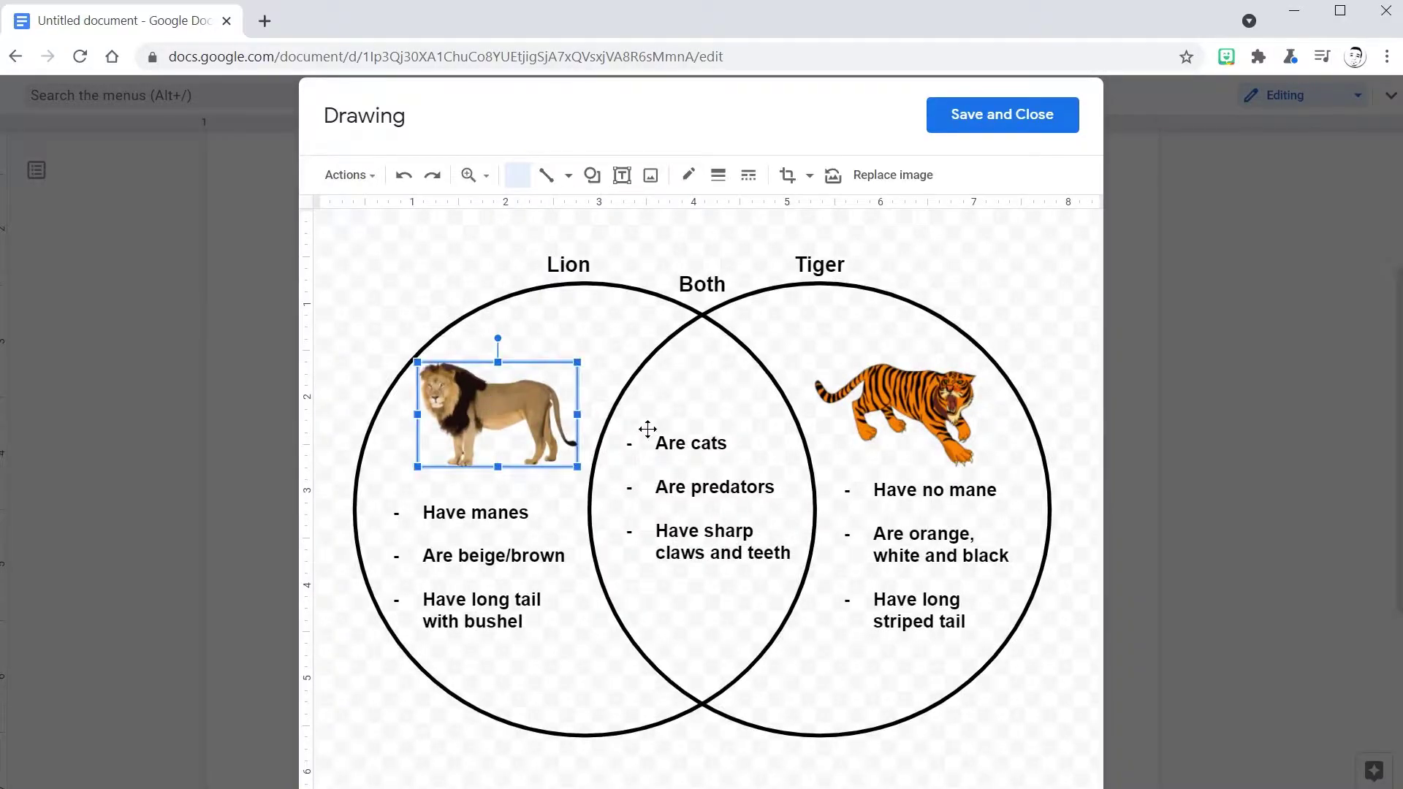
click(829, 400)
click(581, 261)
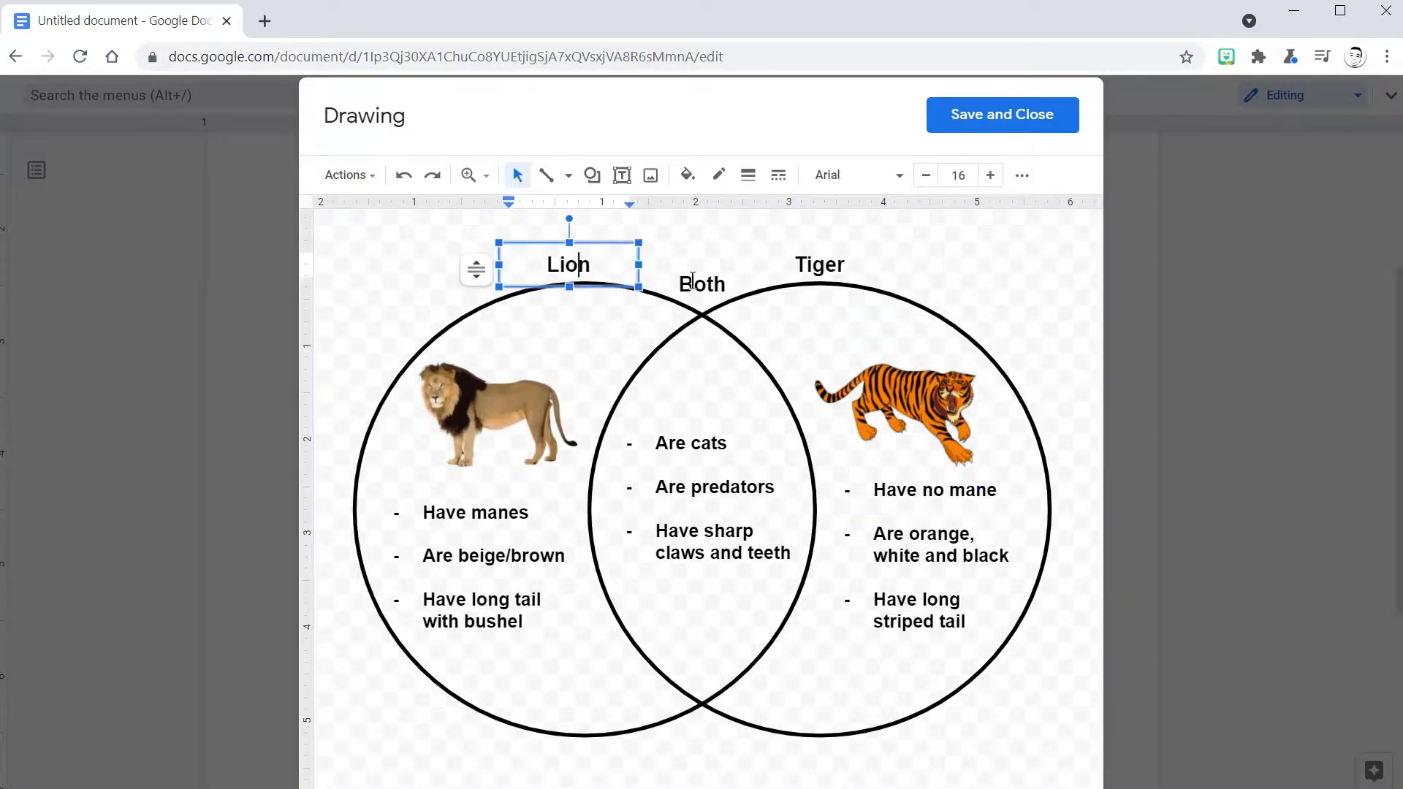
click(723, 285)
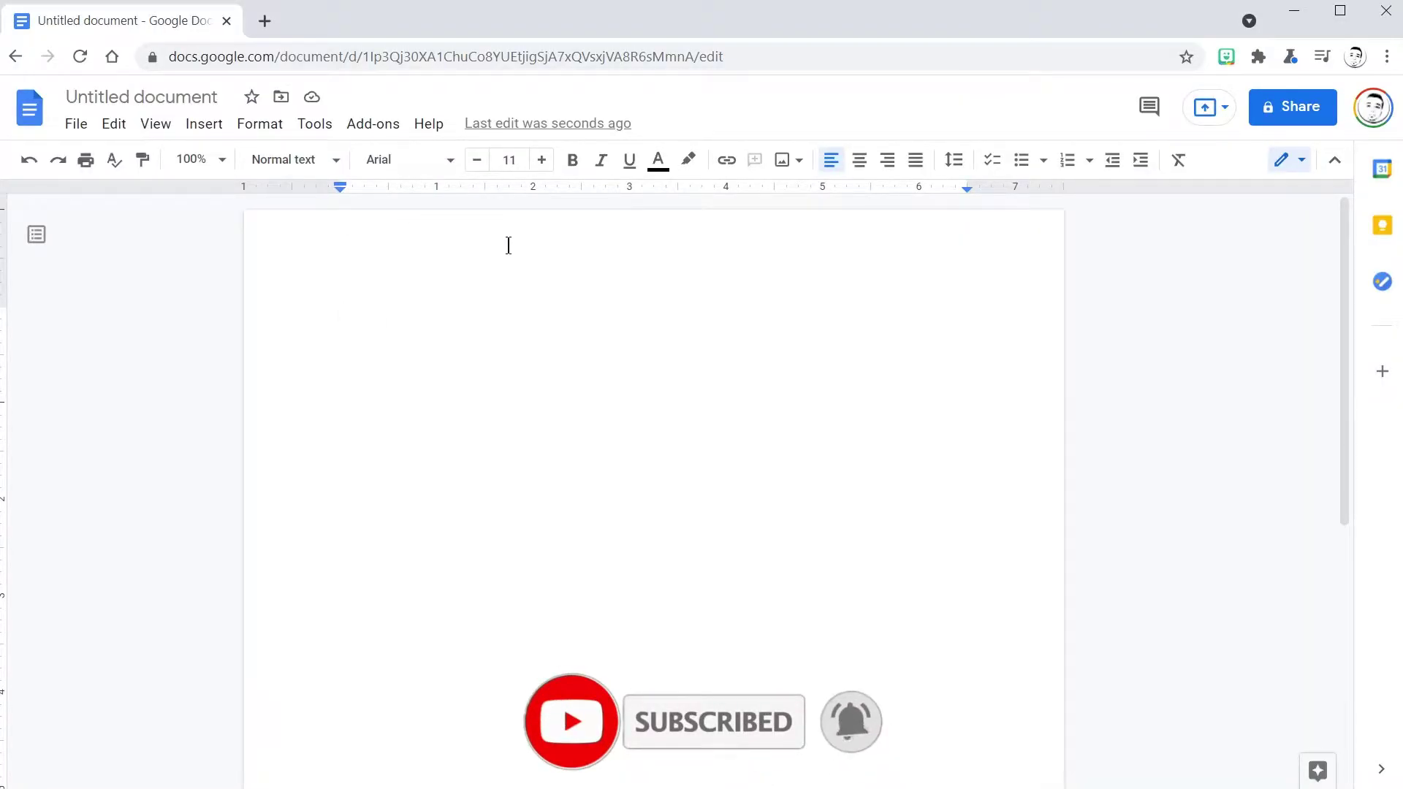
Add the 'Venn Diagram' title and start a new blank drawing via Insert > Drawing > New.
text(Ven)
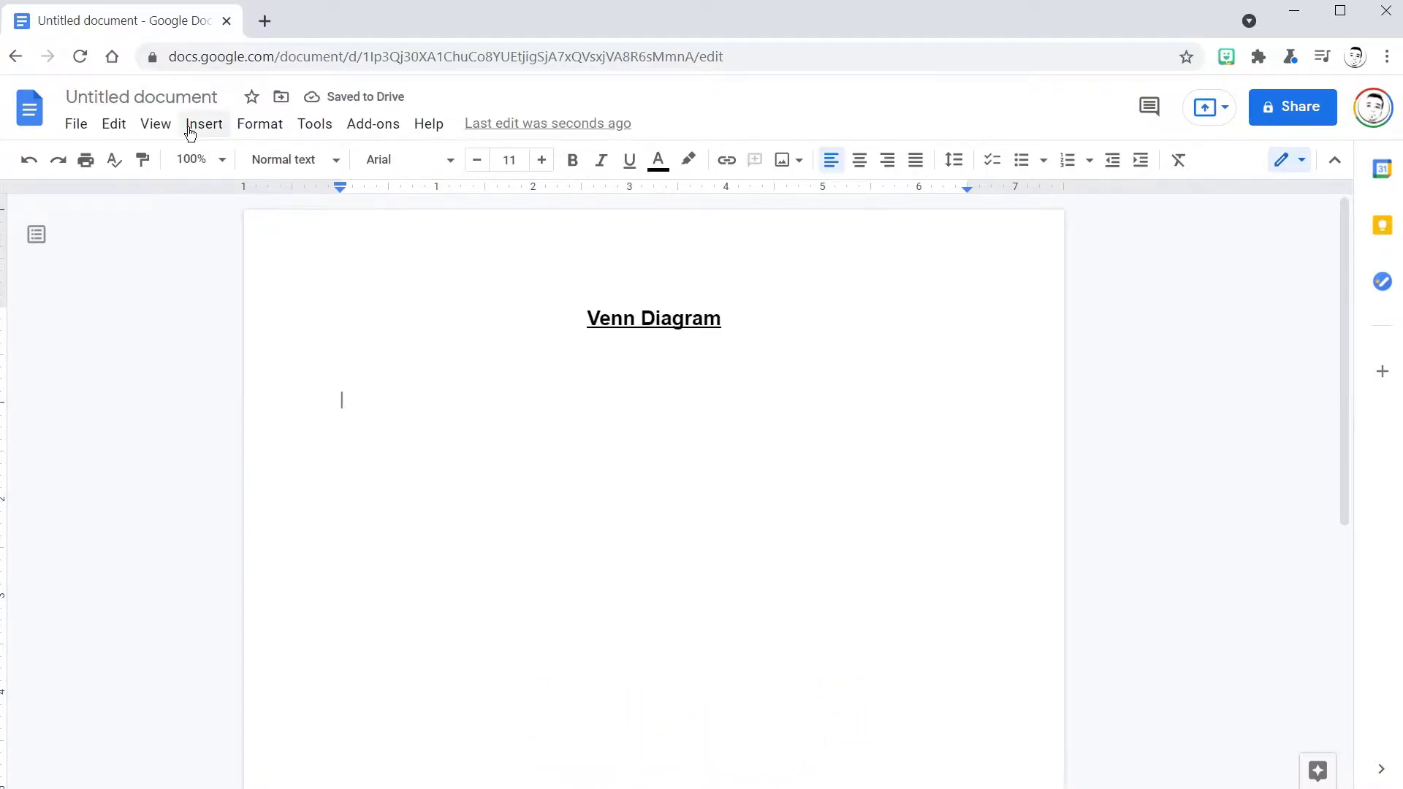
click(205, 126)
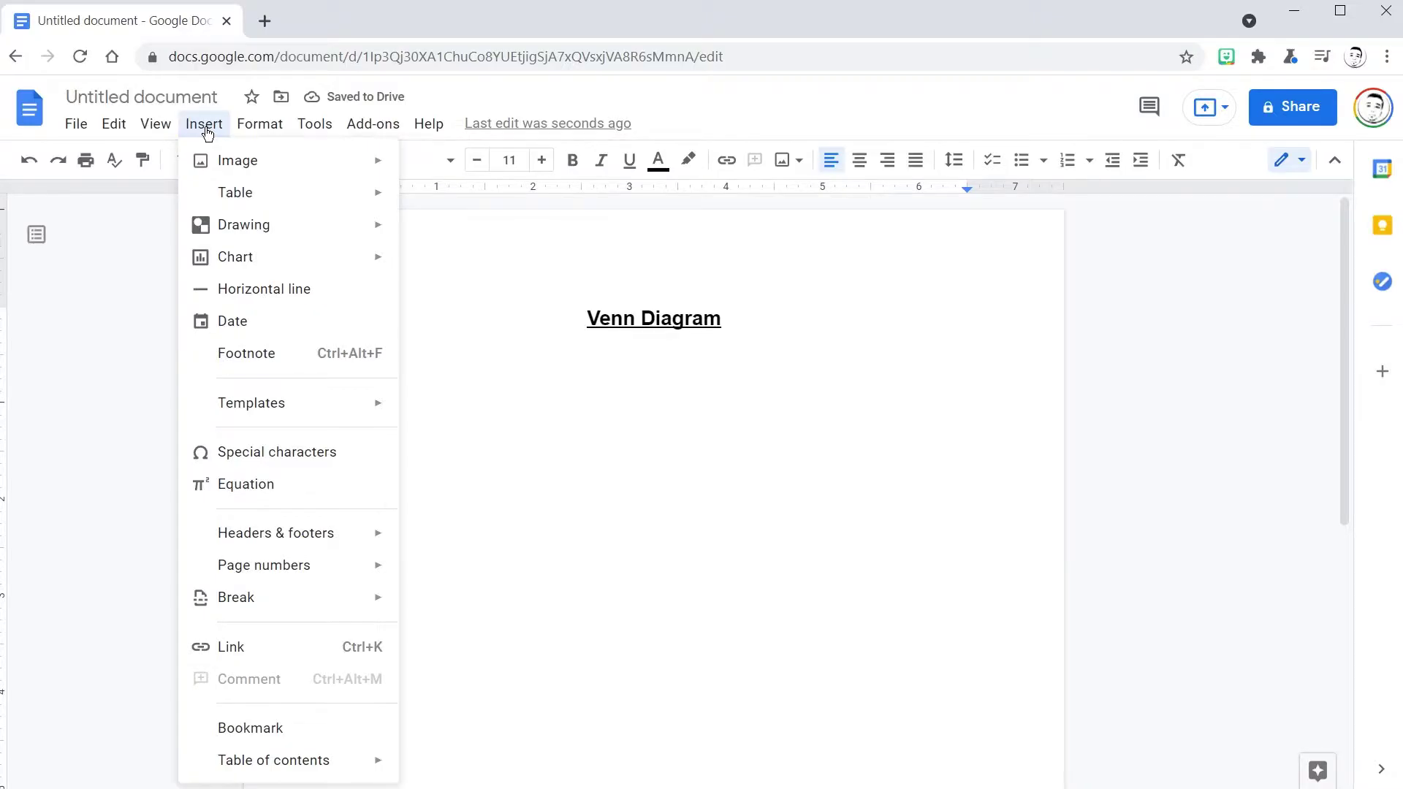
mouse_move(240, 238)
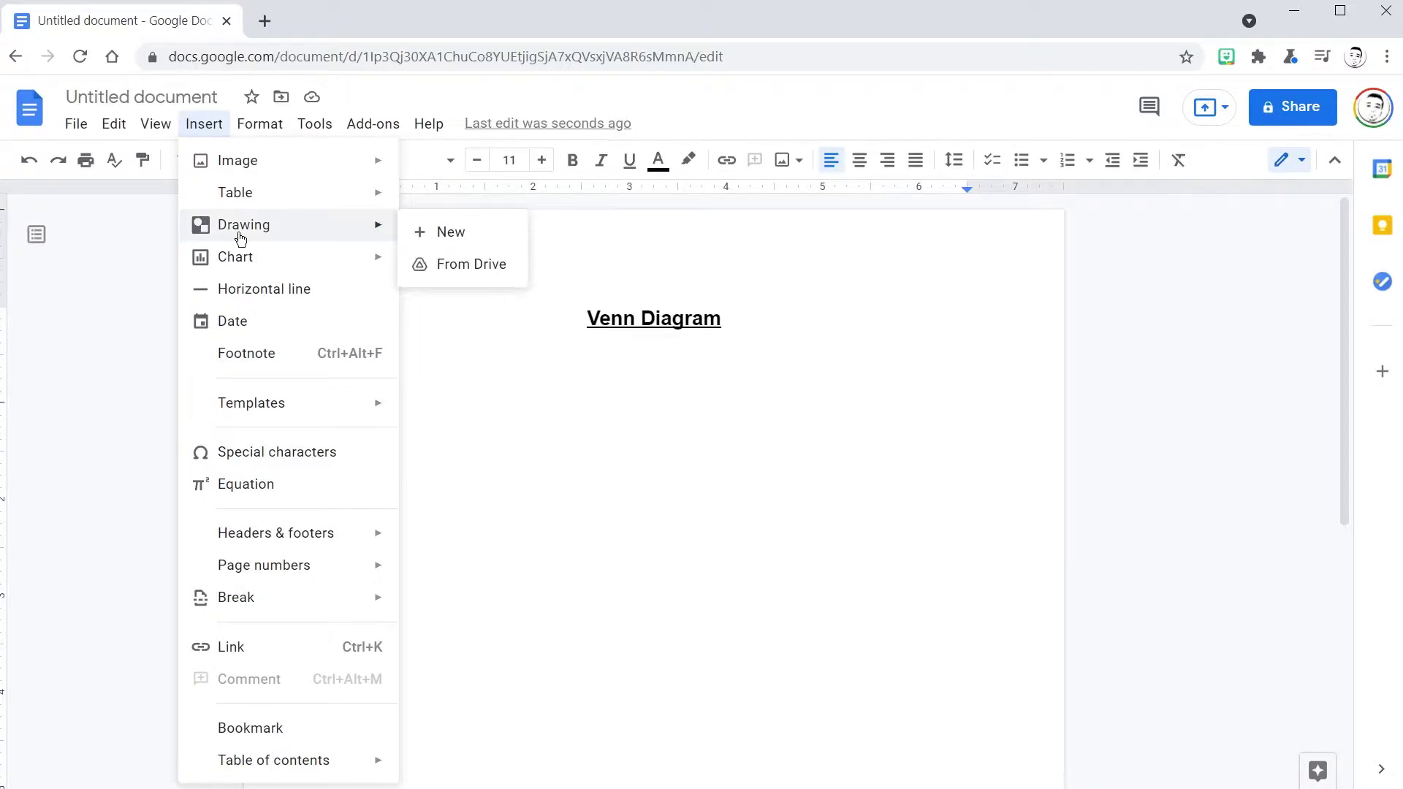
click(451, 233)
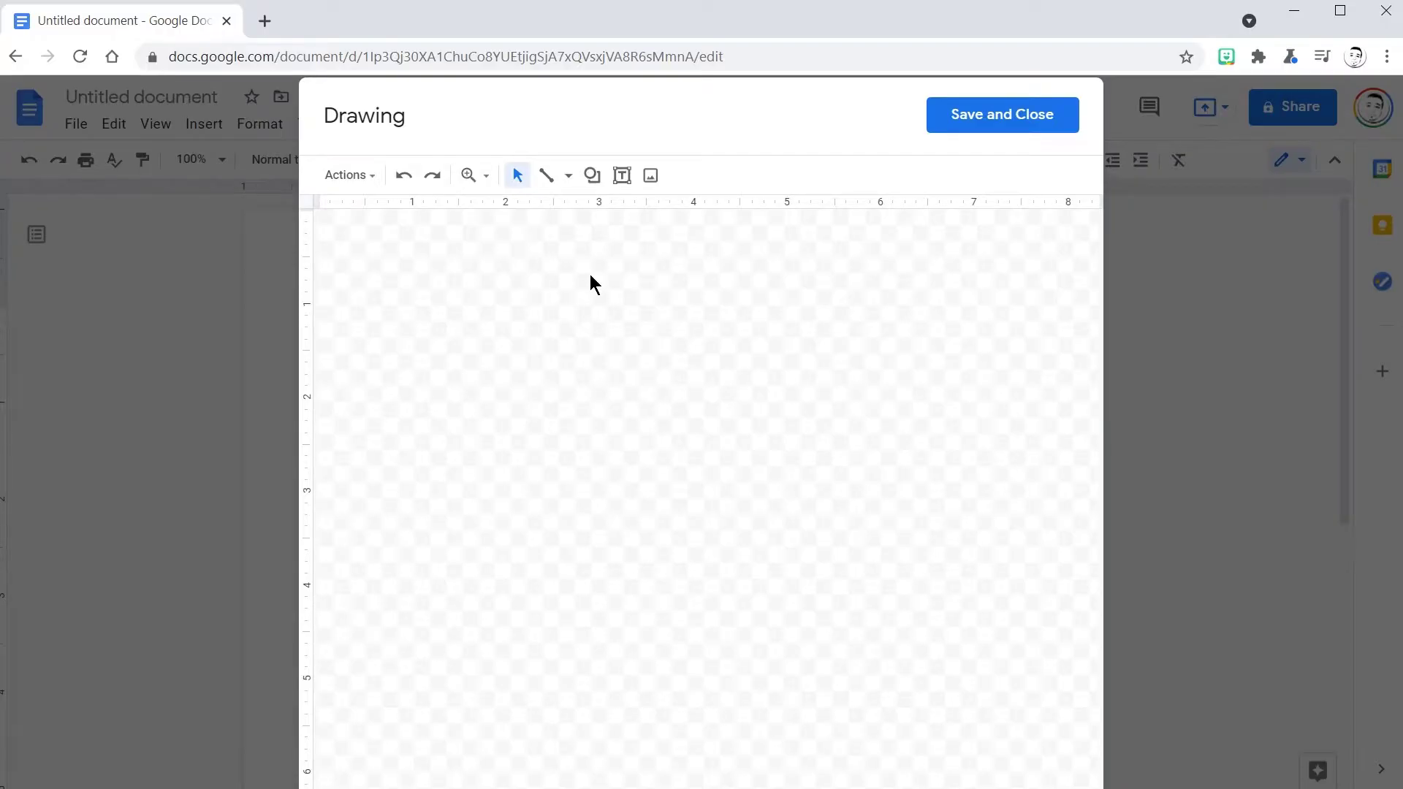
click(377, 178)
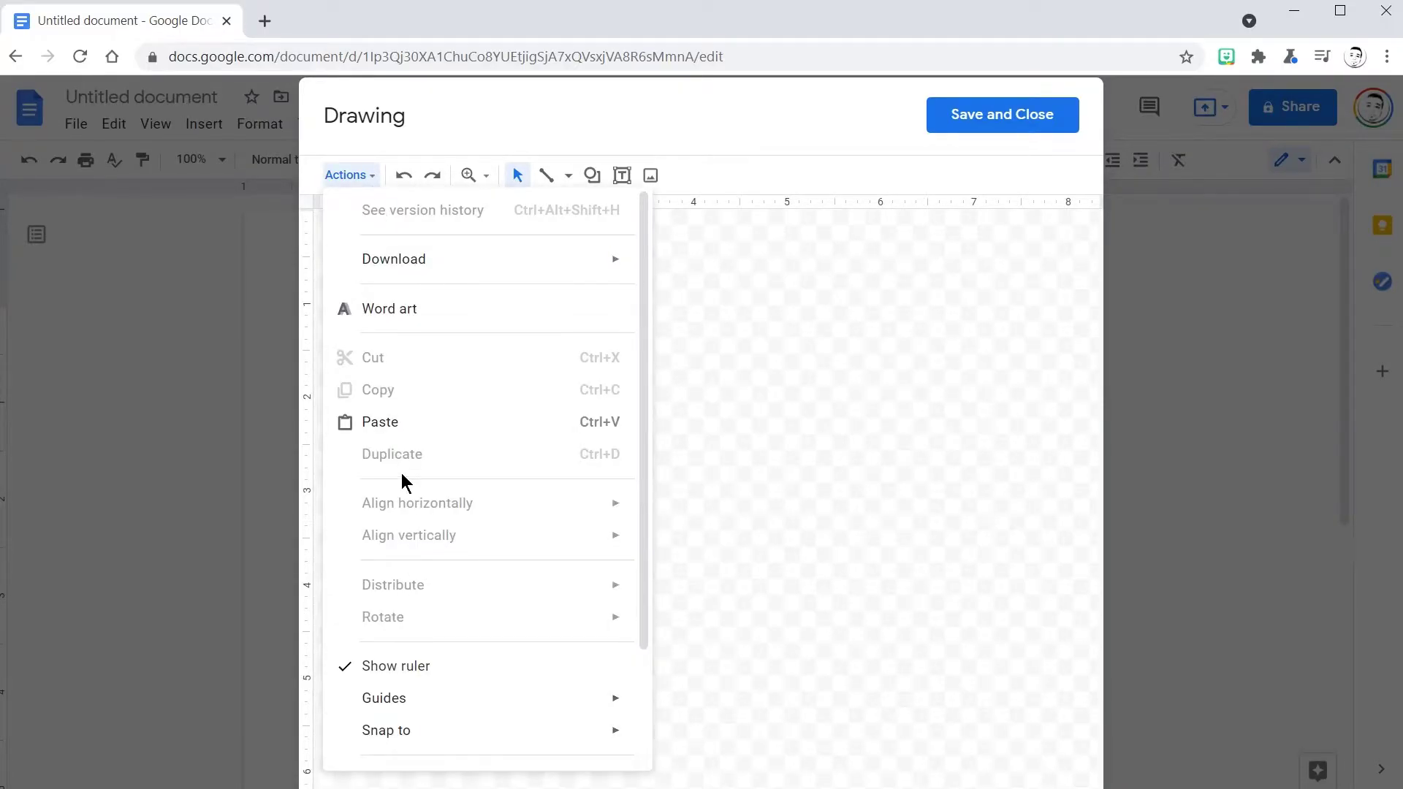
click(416, 157)
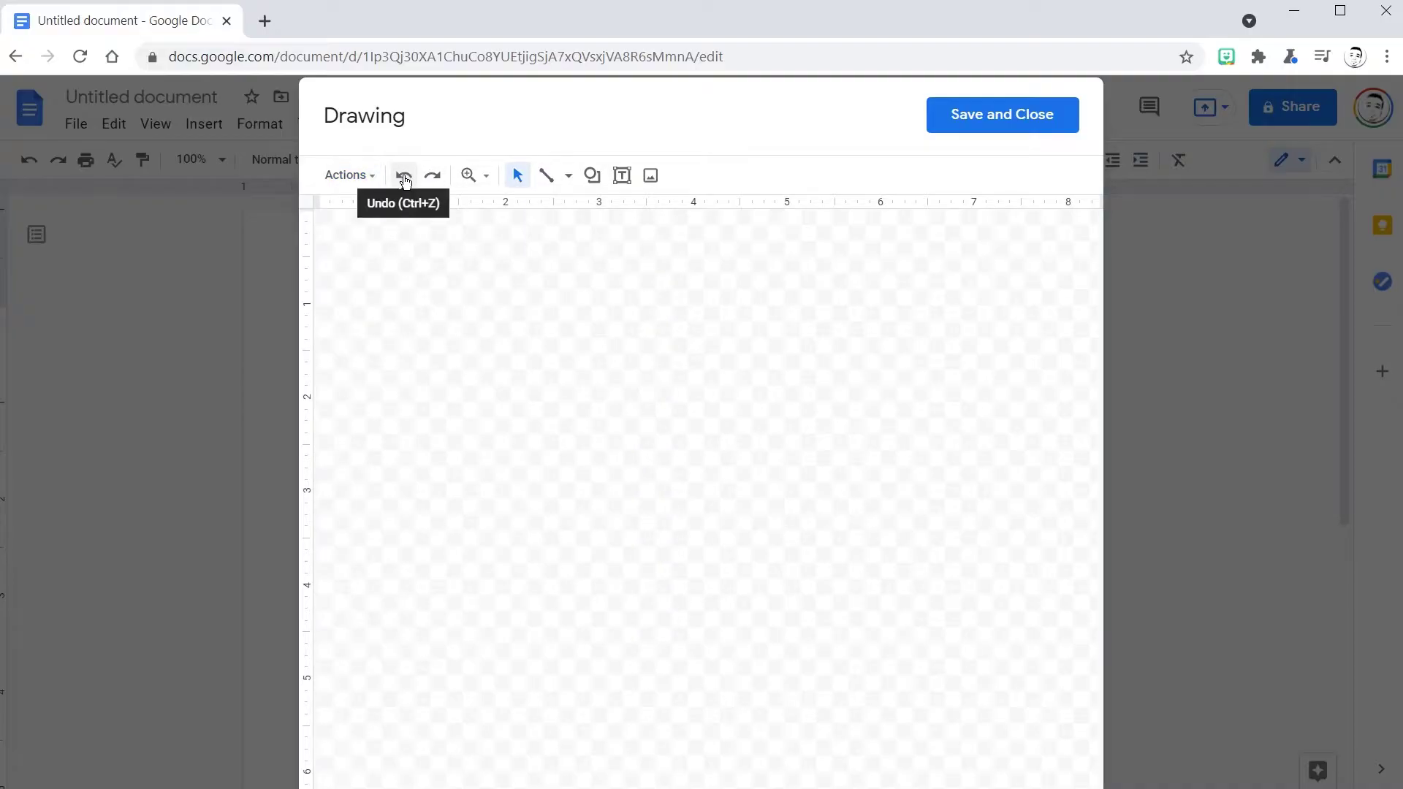
click(488, 177)
mouse_move(559, 215)
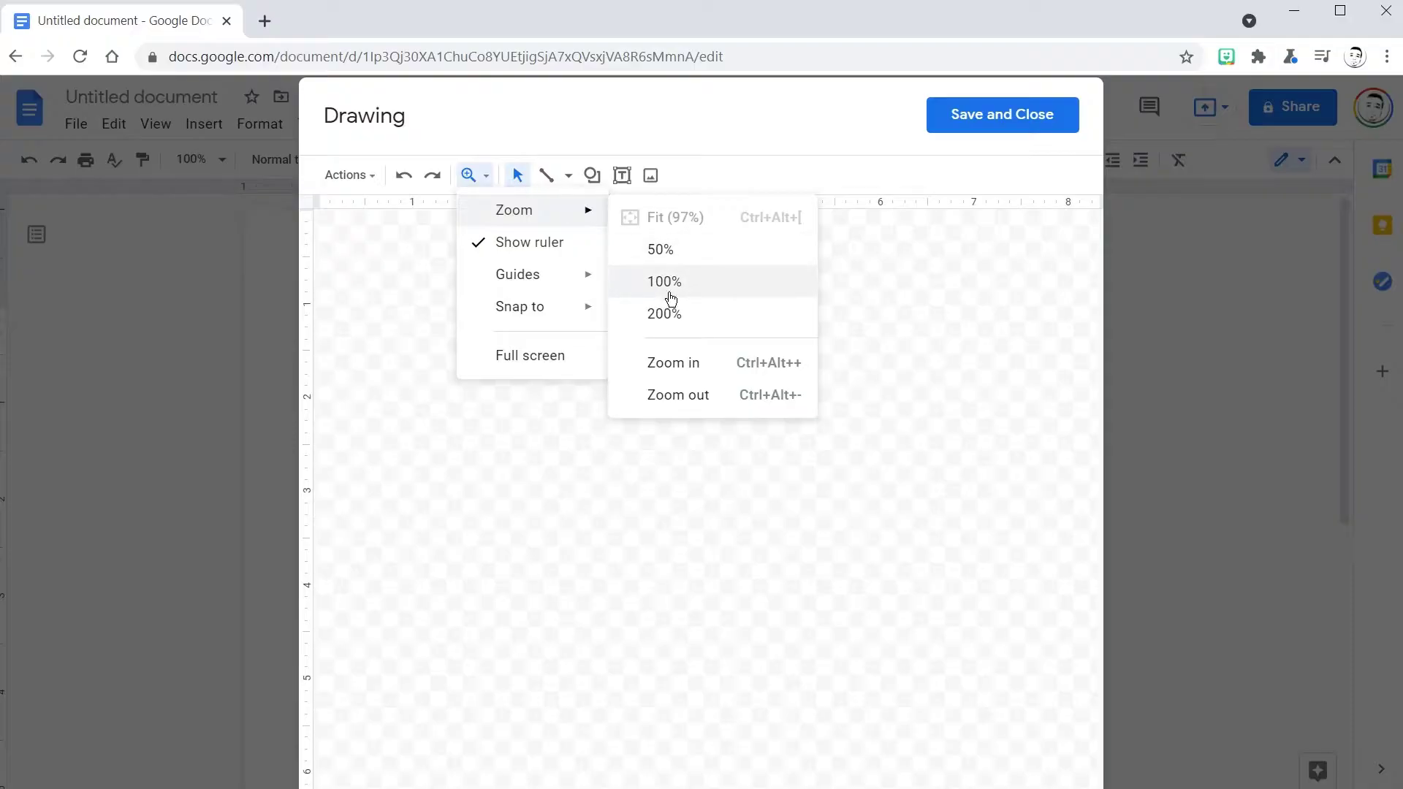
click(569, 176)
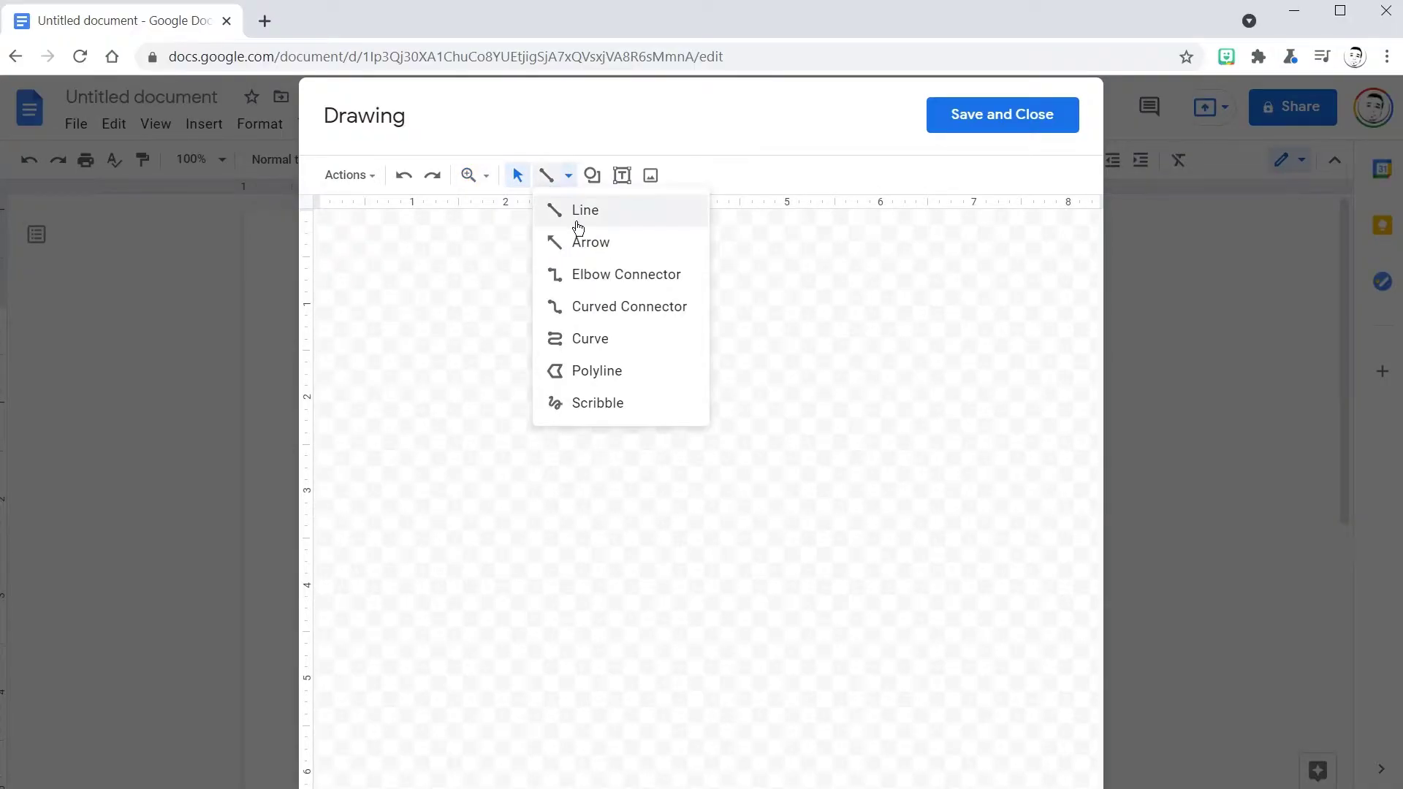
click(589, 181)
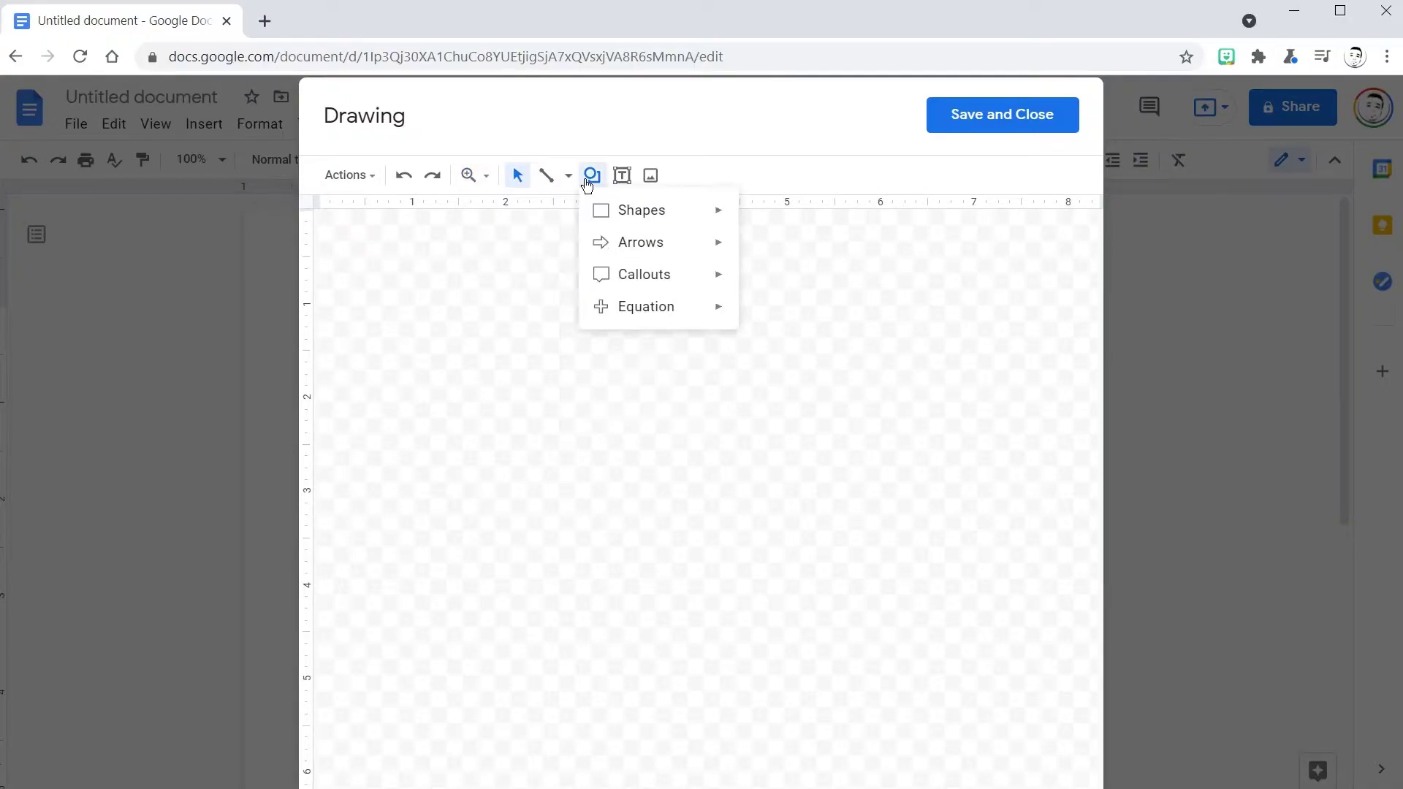
mouse_move(641, 210)
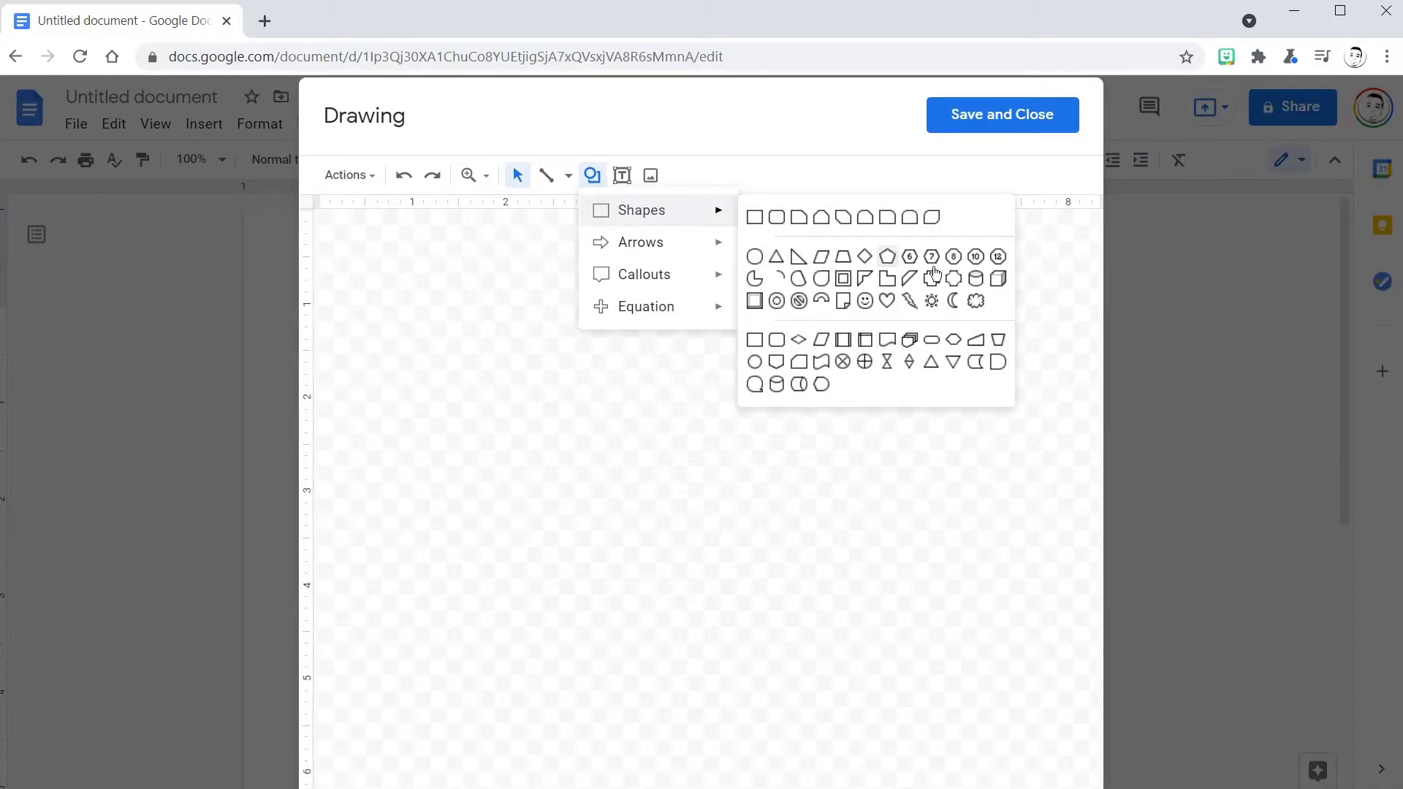
click(621, 176)
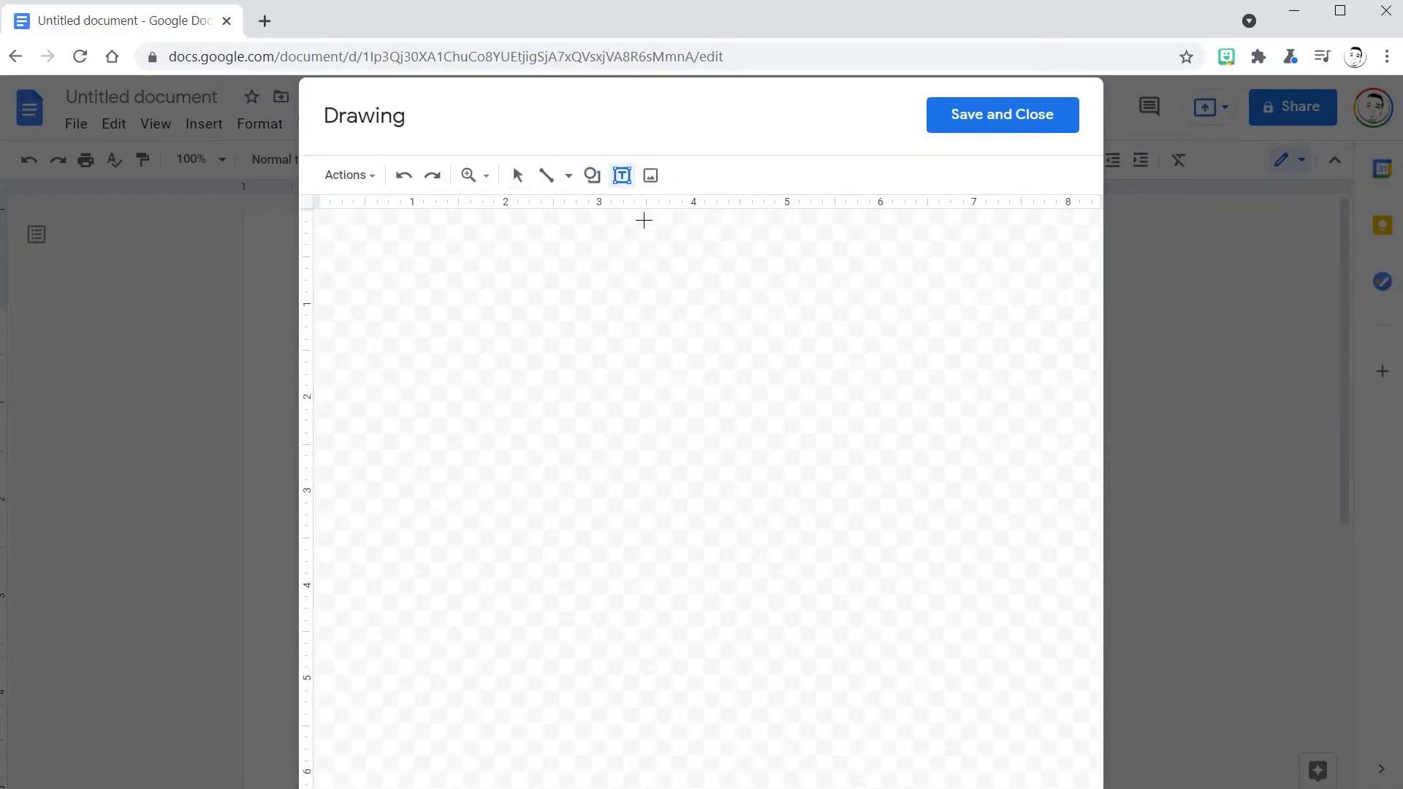
Draw a large oval circle on the canvas and adjust its size and position.
drag(491, 266, 761, 332)
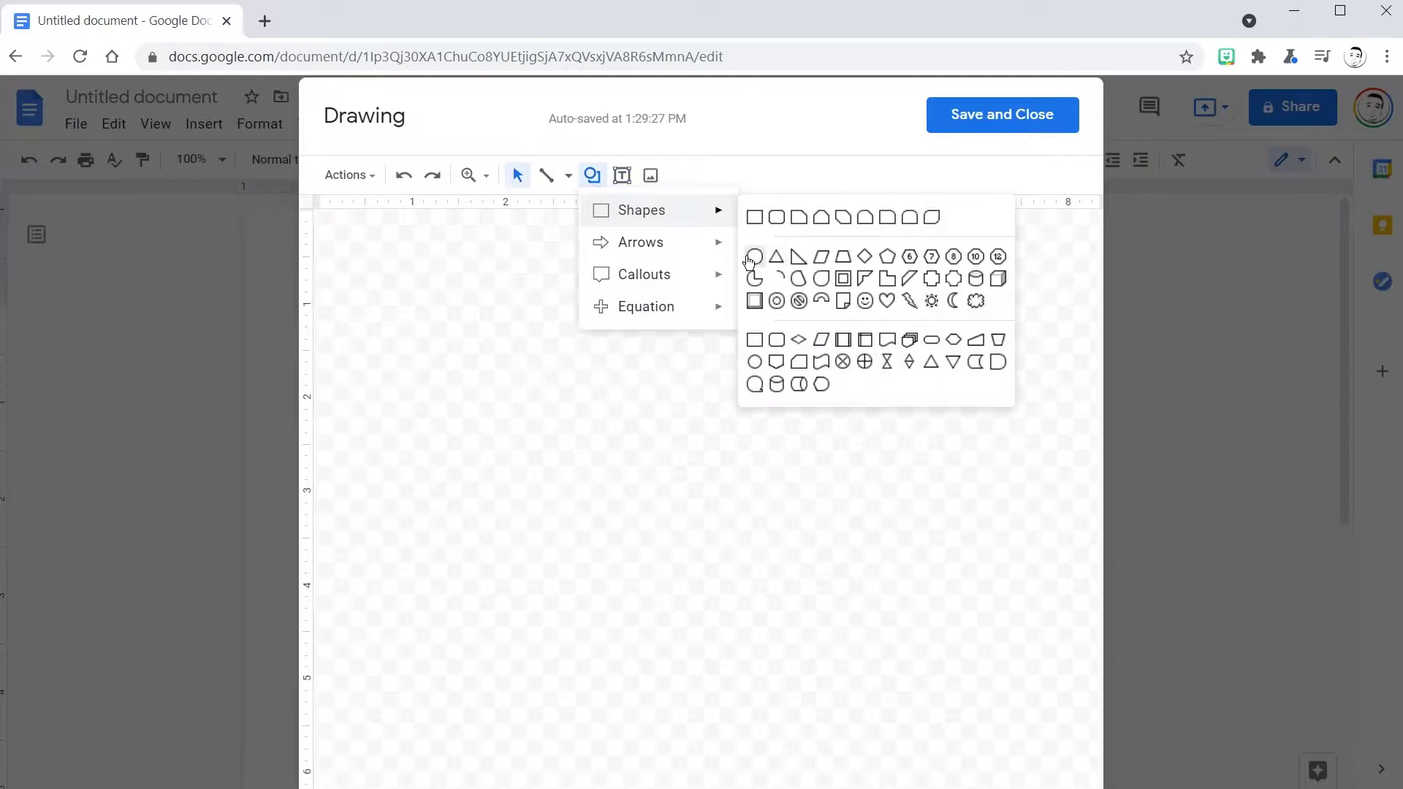
click(744, 256)
mouse_move(377, 290)
mouse_down()
mouse_move(505, 458)
mouse_move(819, 726)
mouse_up()
drag(673, 473, 642, 459)
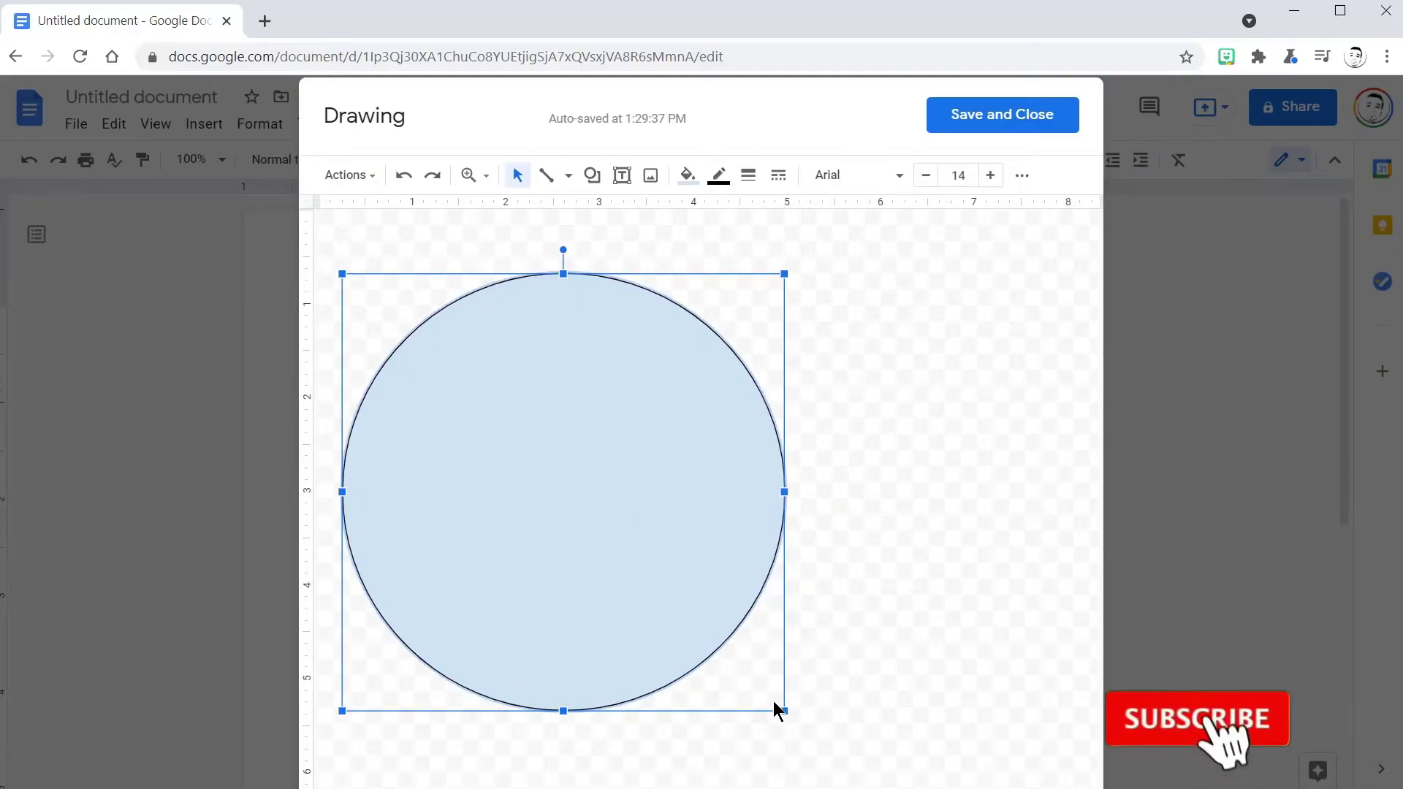
drag(784, 712, 804, 724)
drag(655, 548, 667, 560)
click(480, 238)
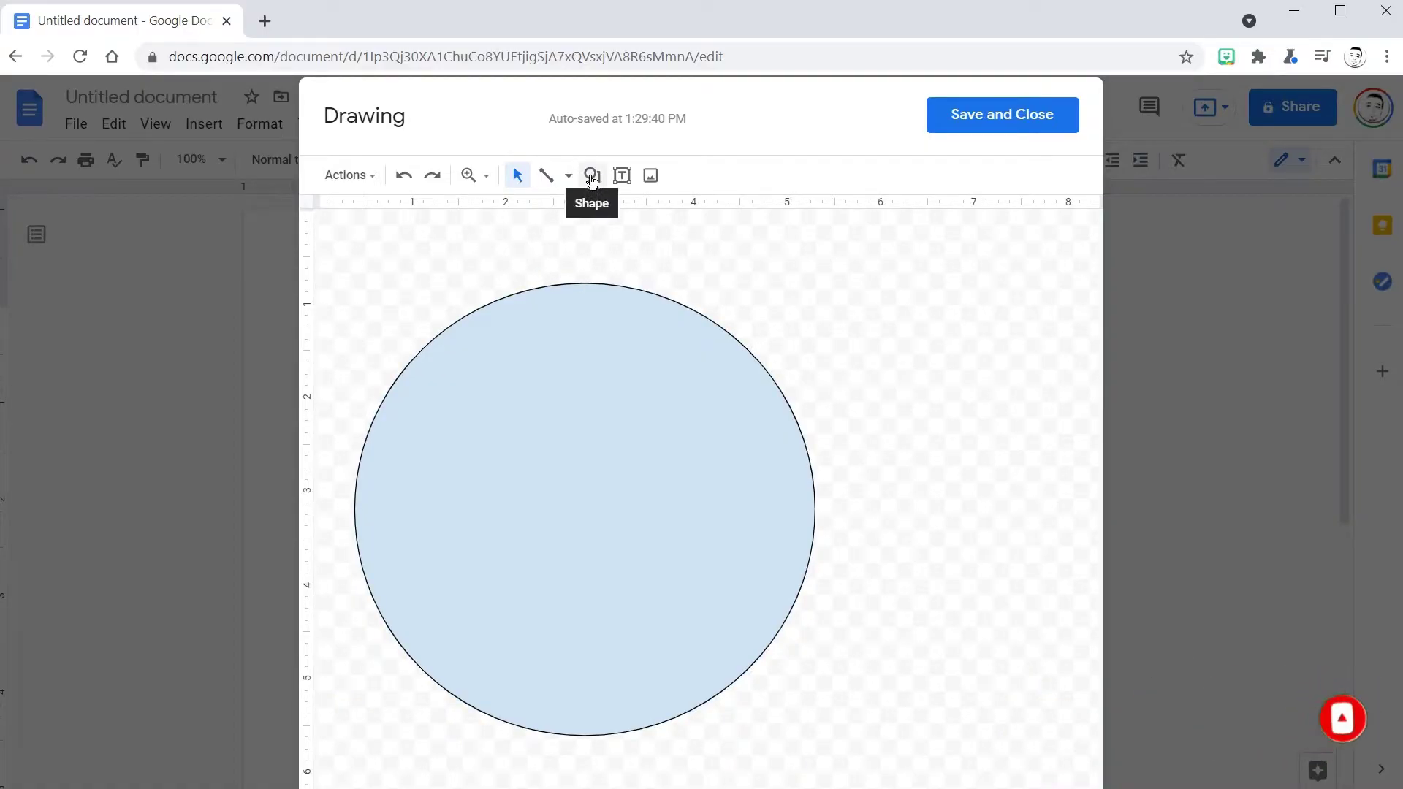
Set the circle's fill color to Transparent so only the outline remains.
click(587, 354)
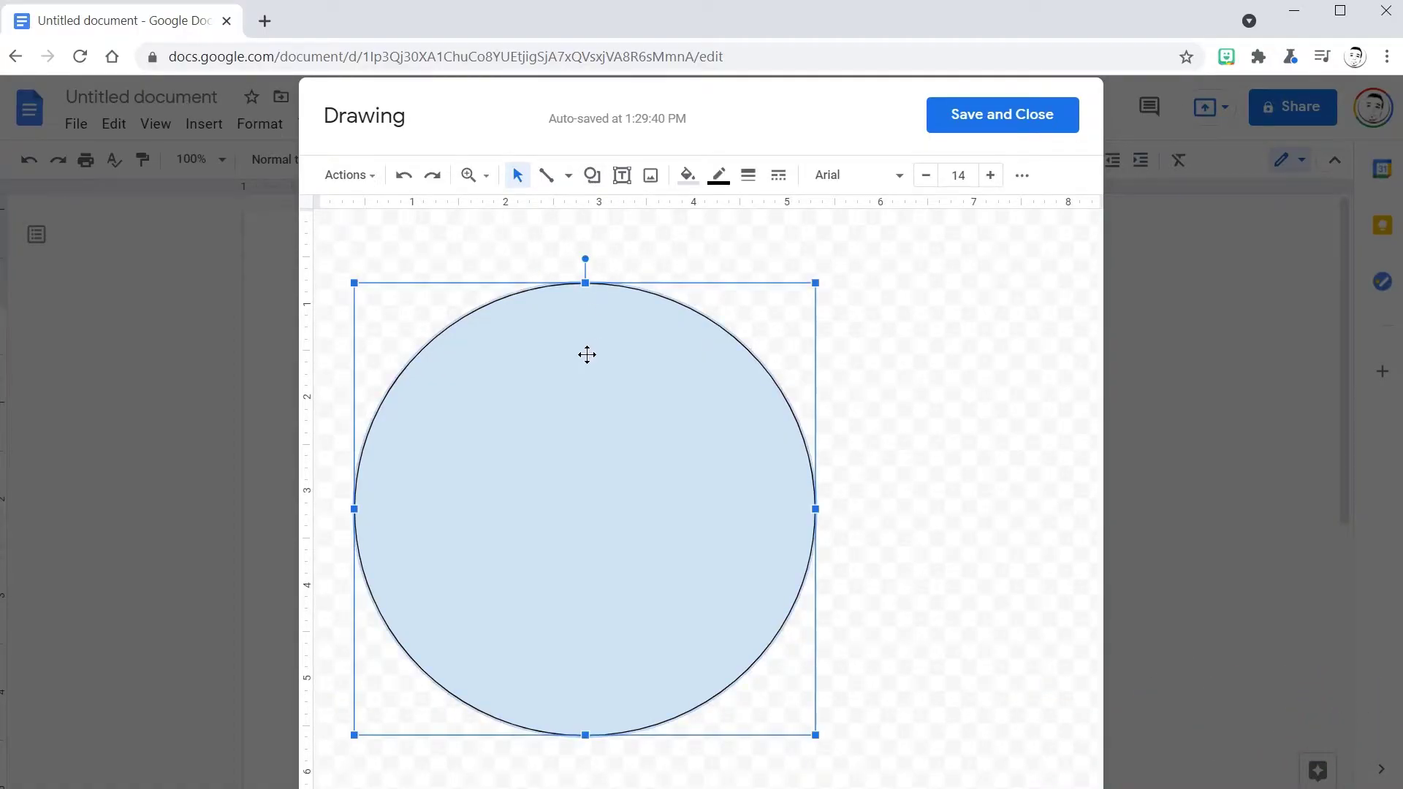
click(688, 182)
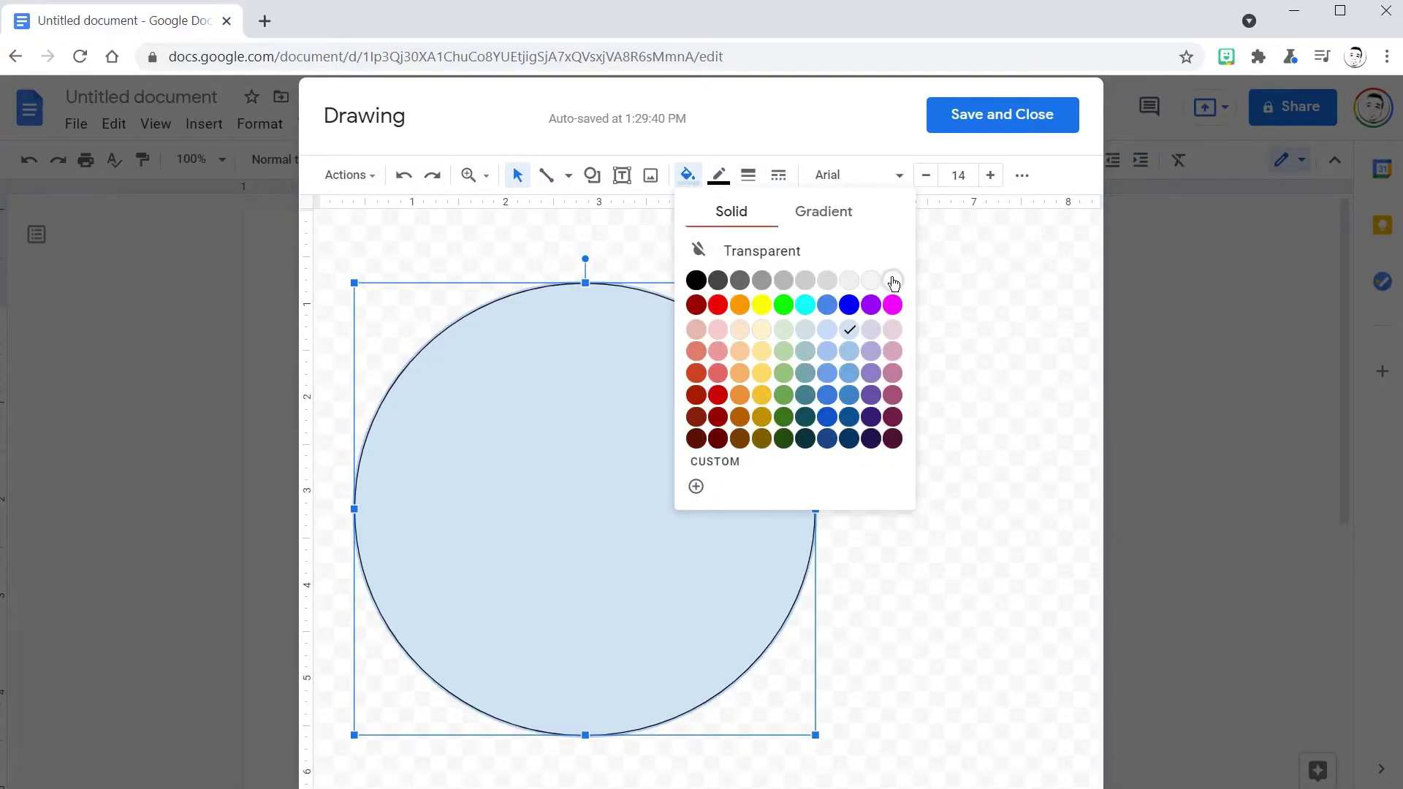
click(754, 262)
click(740, 285)
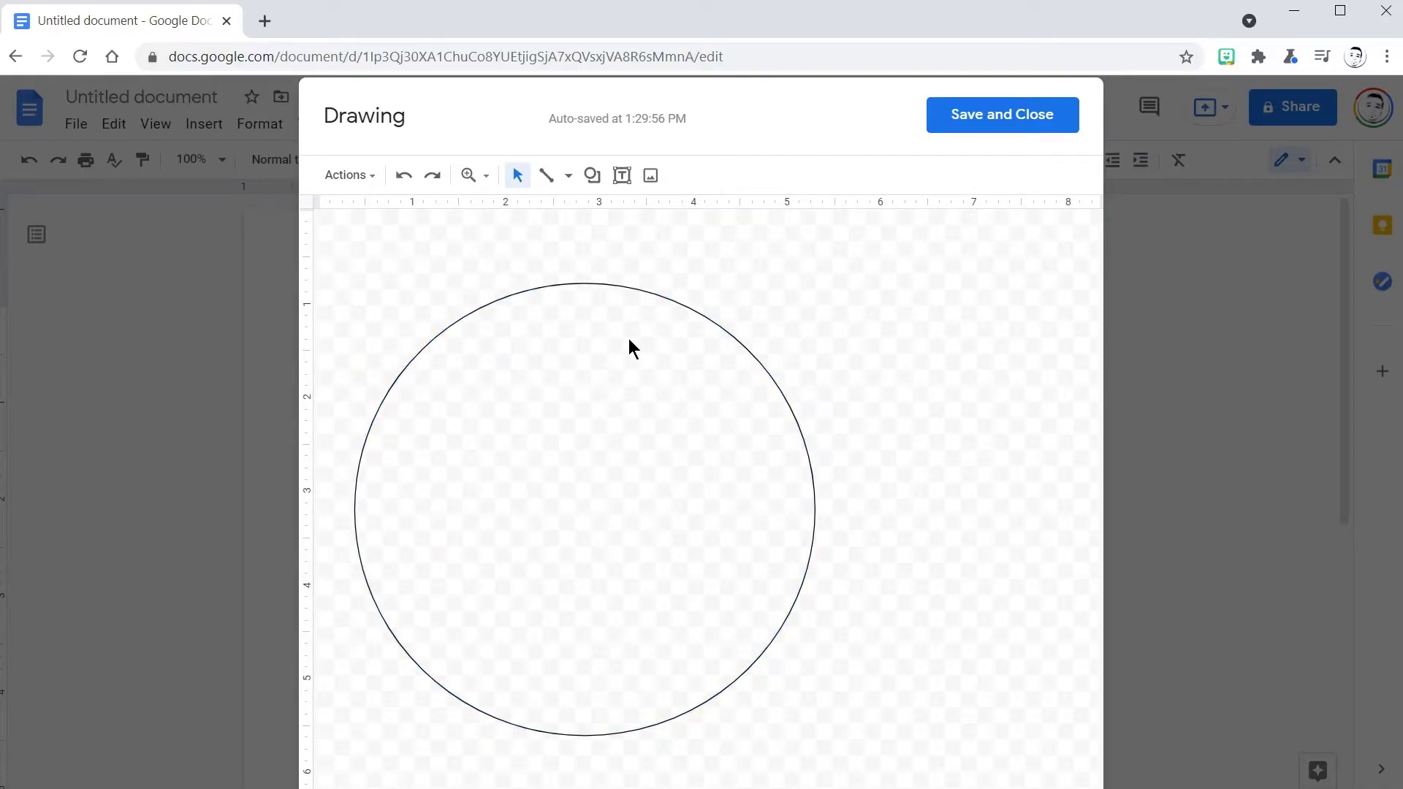
click(633, 288)
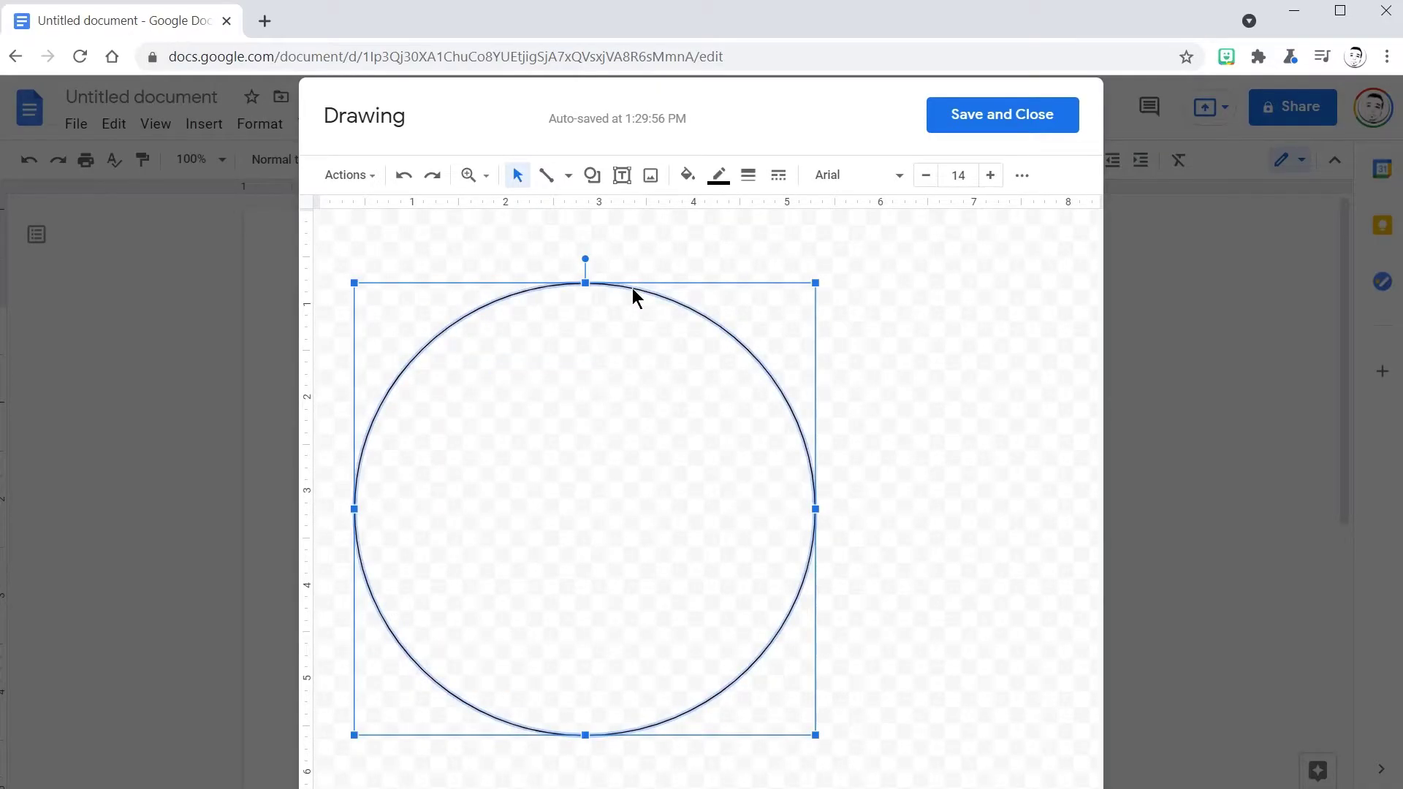
Draw a small test circle to the right of the big one, then delete it.
click(595, 177)
mouse_move(642, 212)
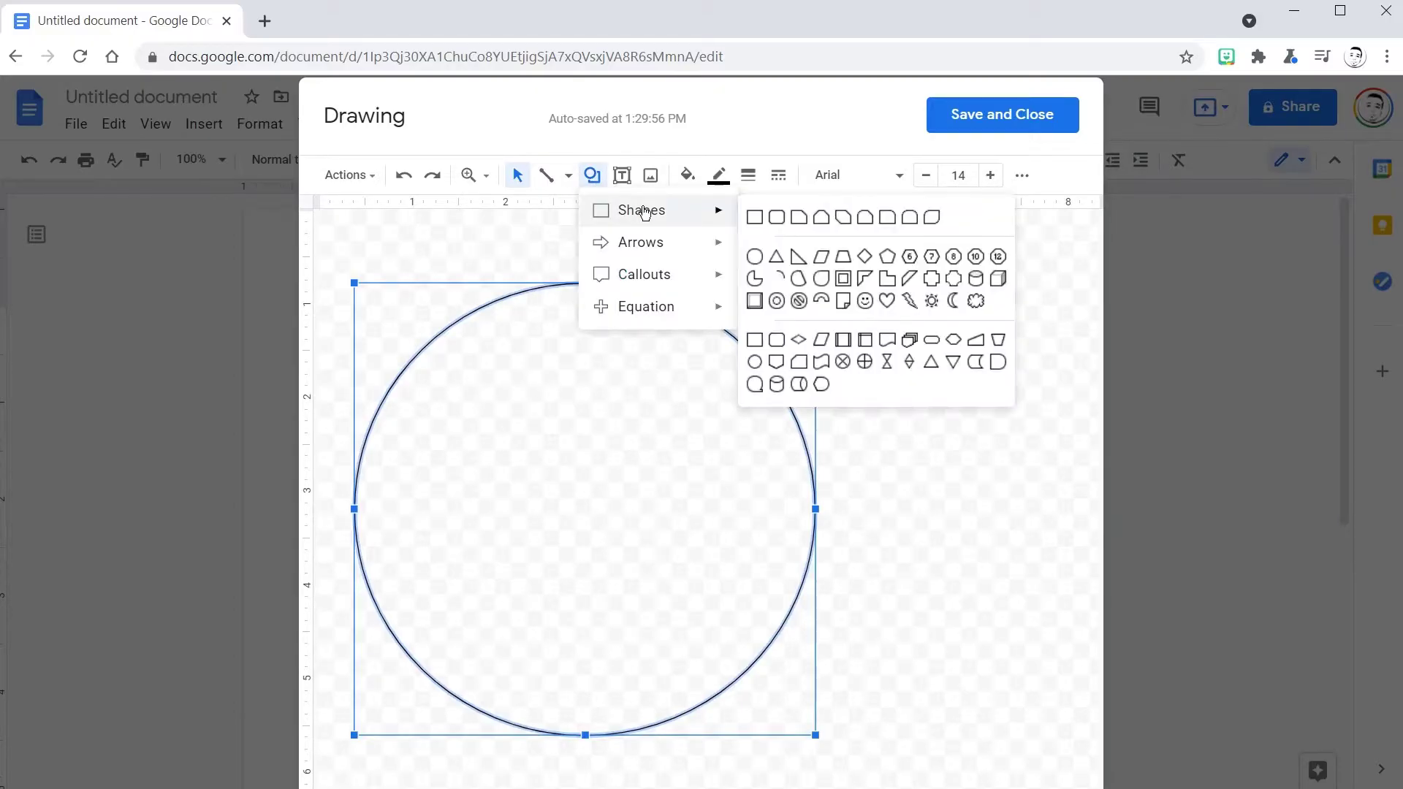
click(755, 258)
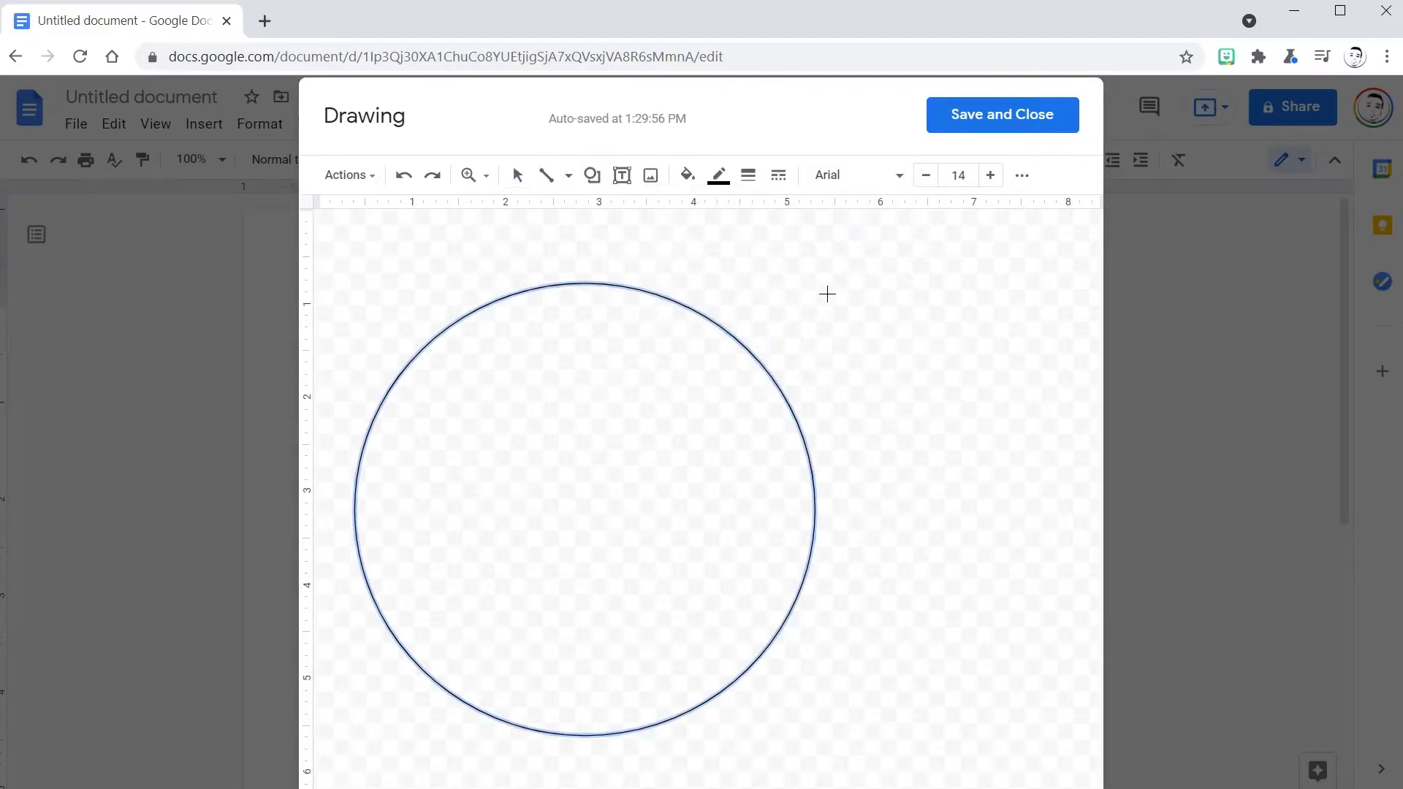
drag(1021, 280, 869, 425)
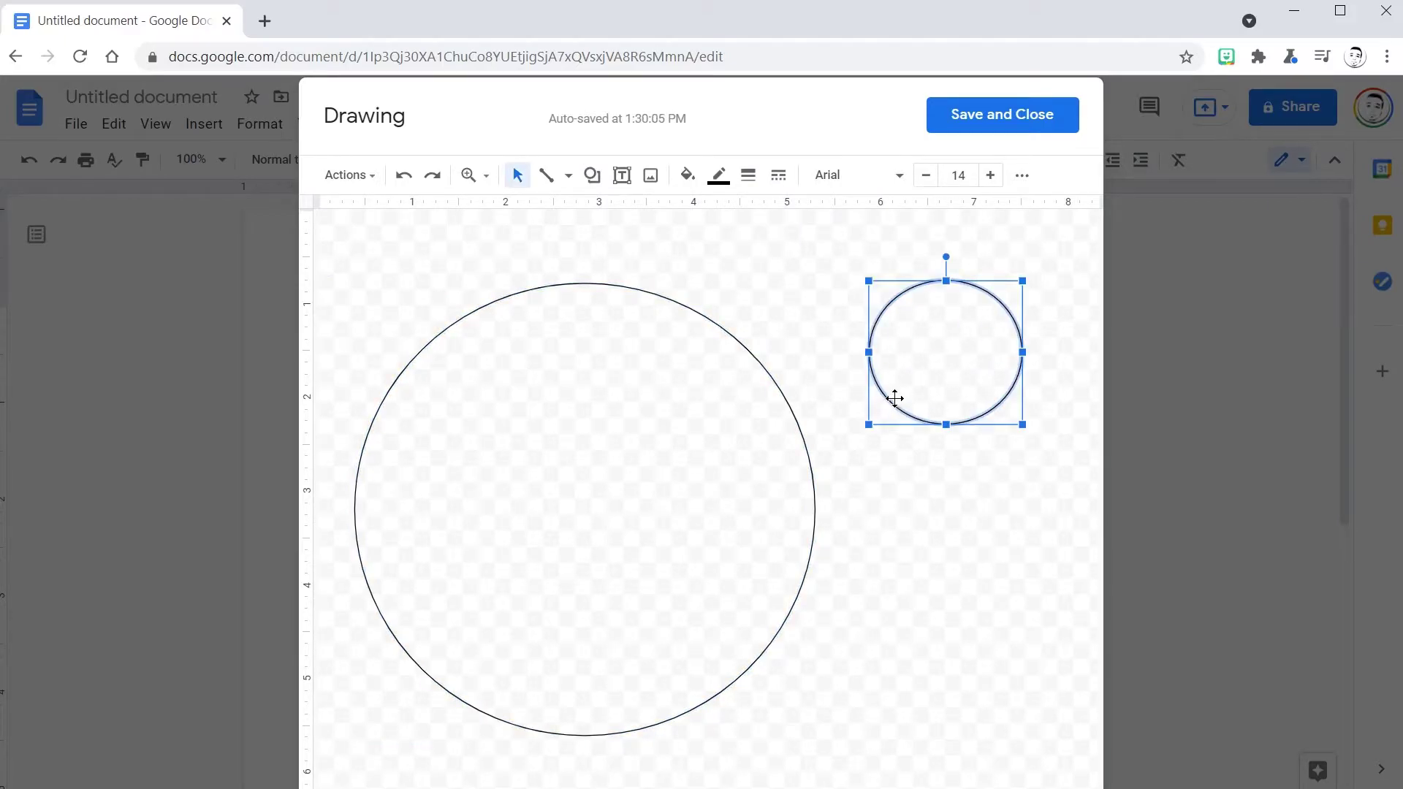
key(Delete)
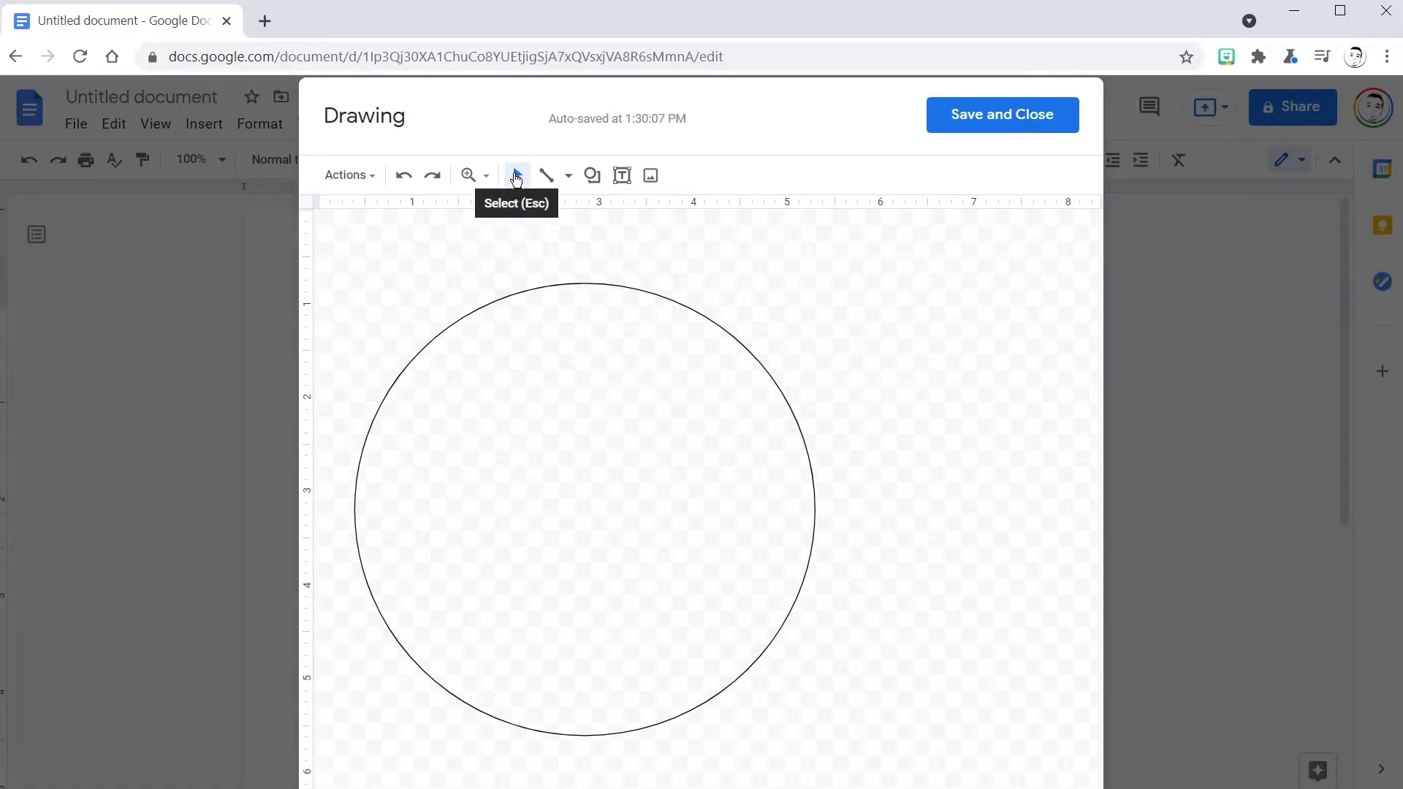
Copy the big circle and try pasting it from the right-click menu, dismissing the clipboard notice.
click(565, 286)
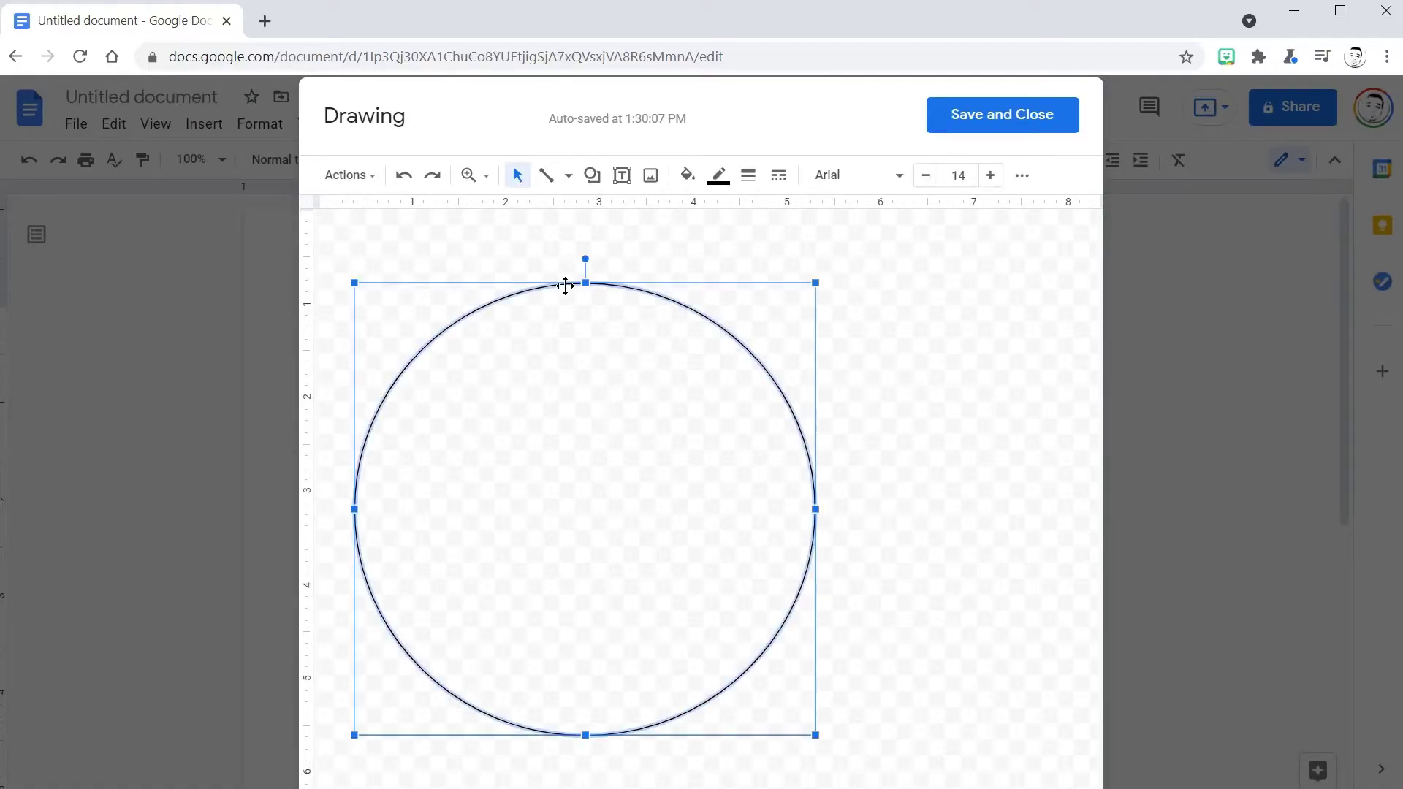
right_click(565, 286)
click(612, 337)
click(706, 250)
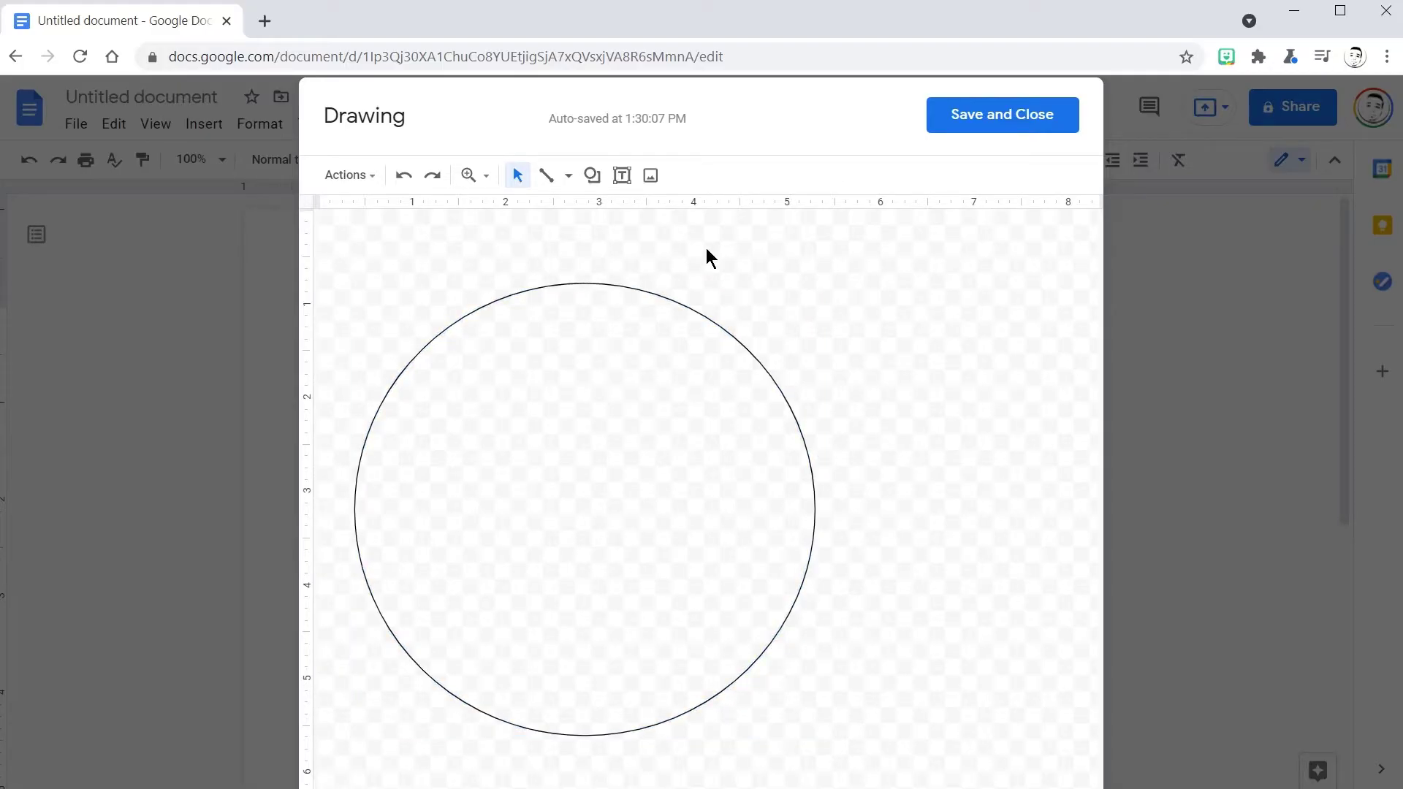
right_click(706, 248)
click(768, 326)
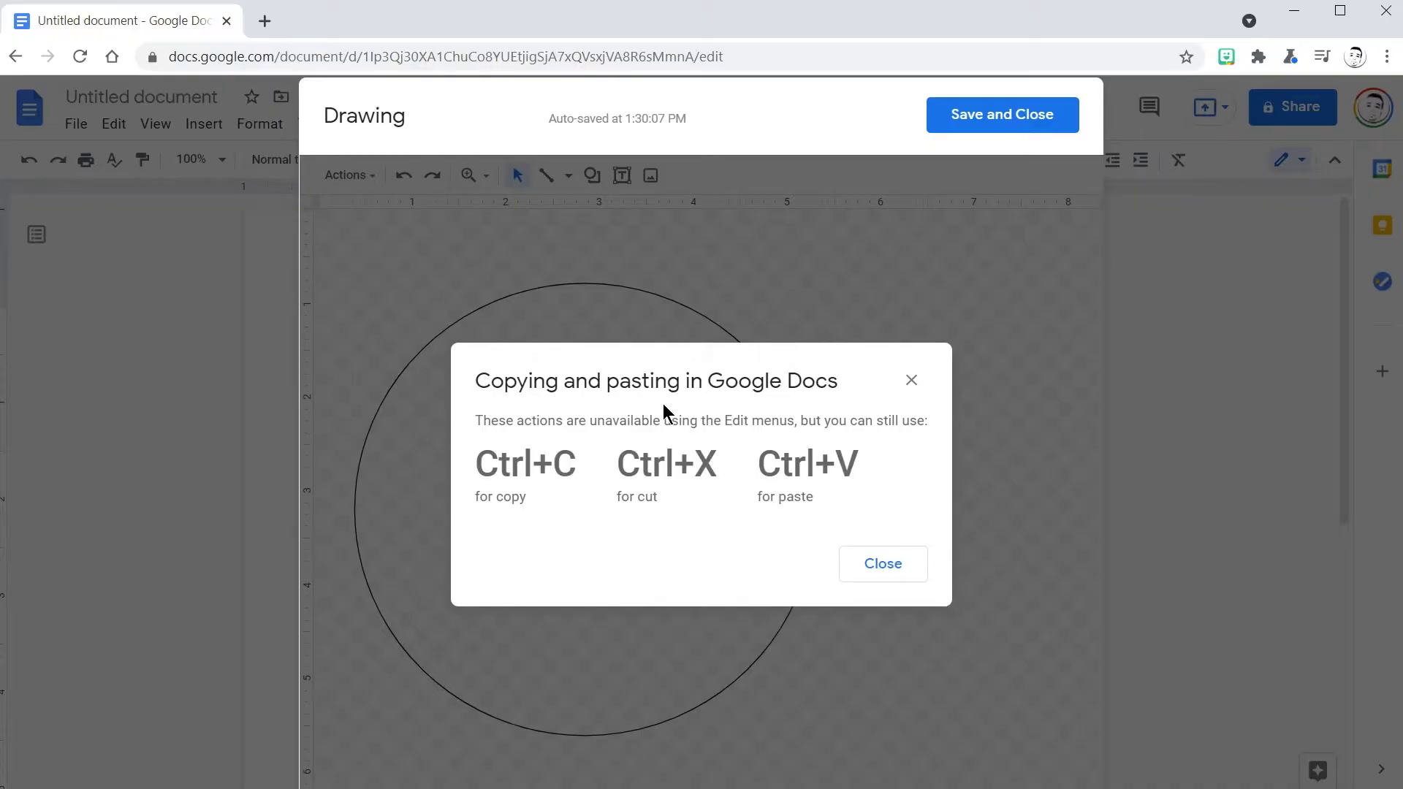
click(863, 559)
click(903, 570)
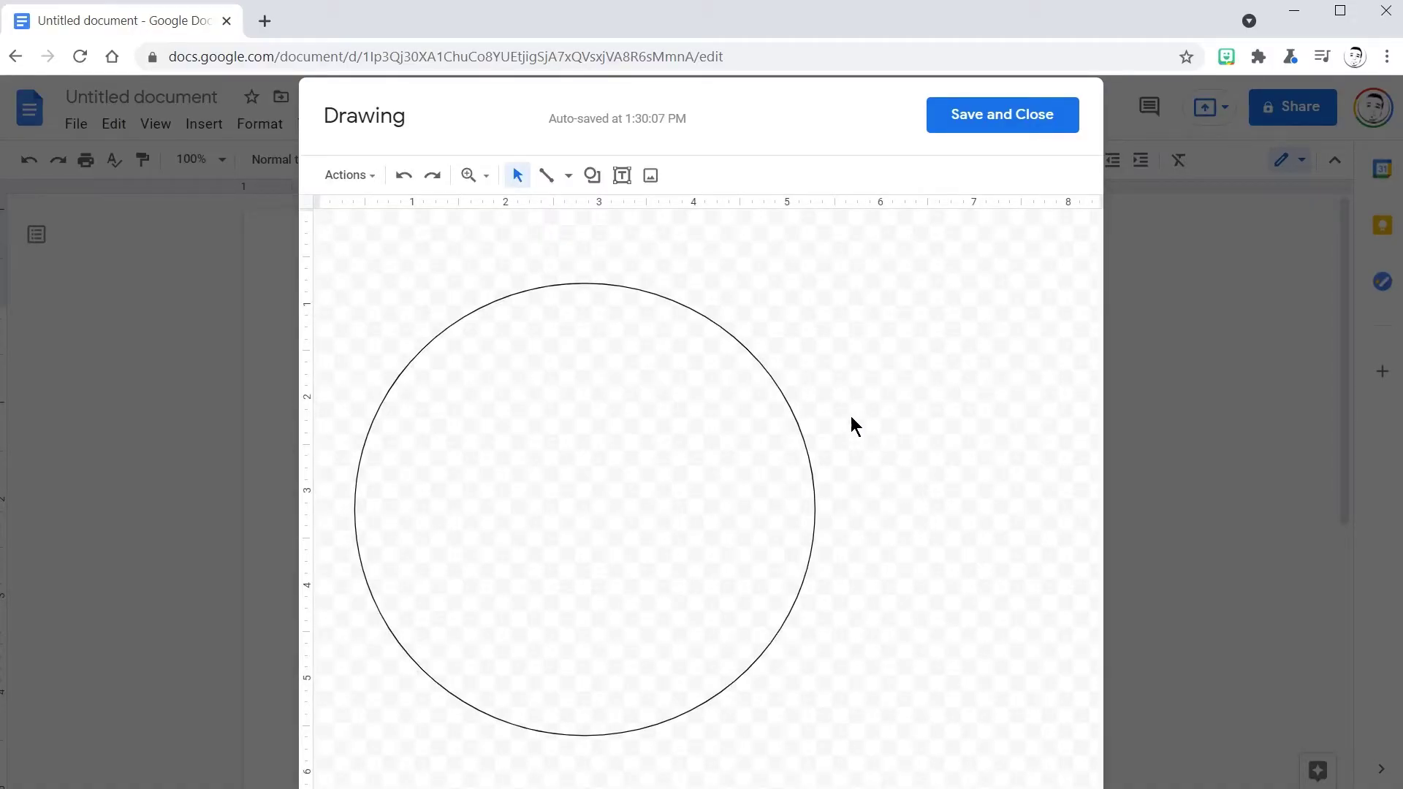
Paste a copy with Ctrl+V and drag it right so the two circles overlap.
key(ctrl+v)
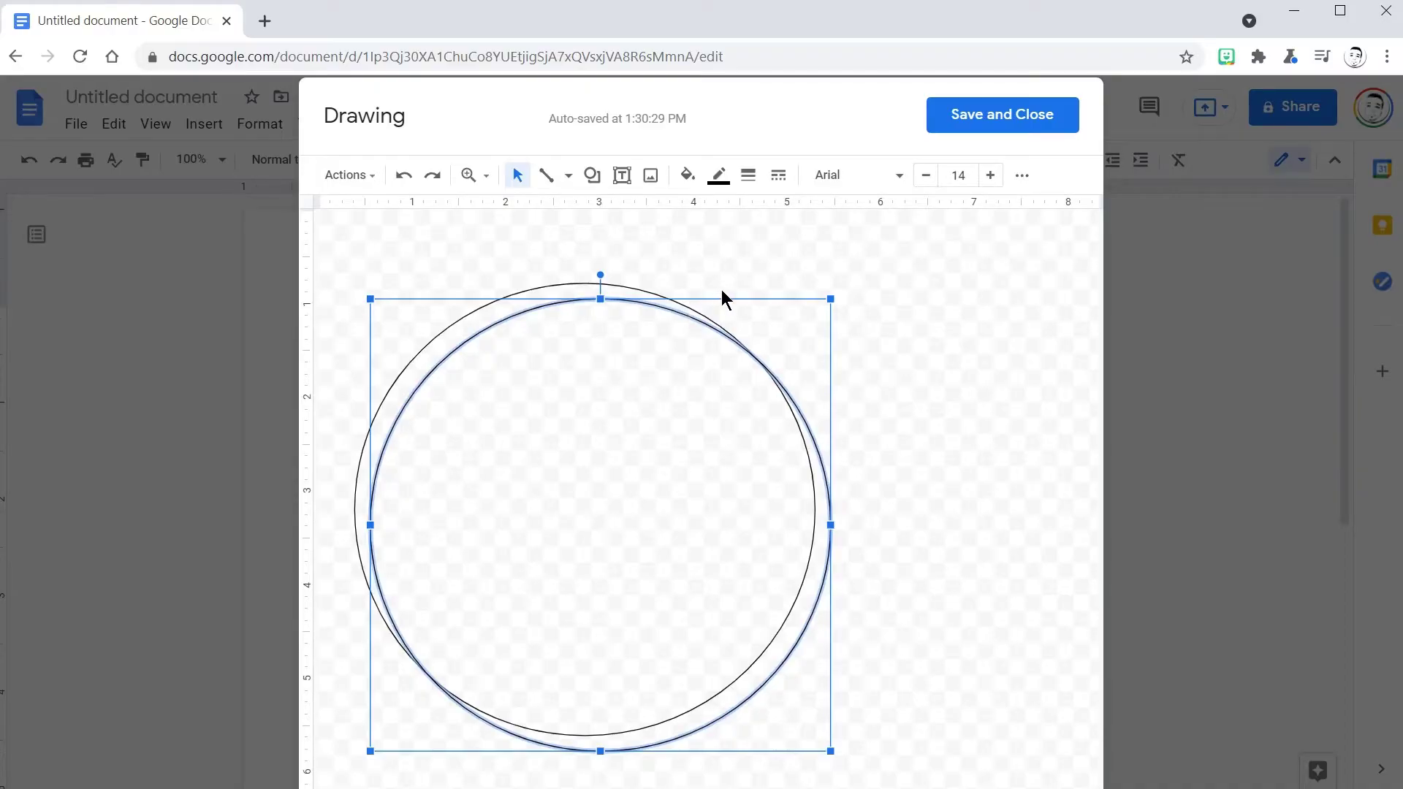
drag(833, 304, 827, 301)
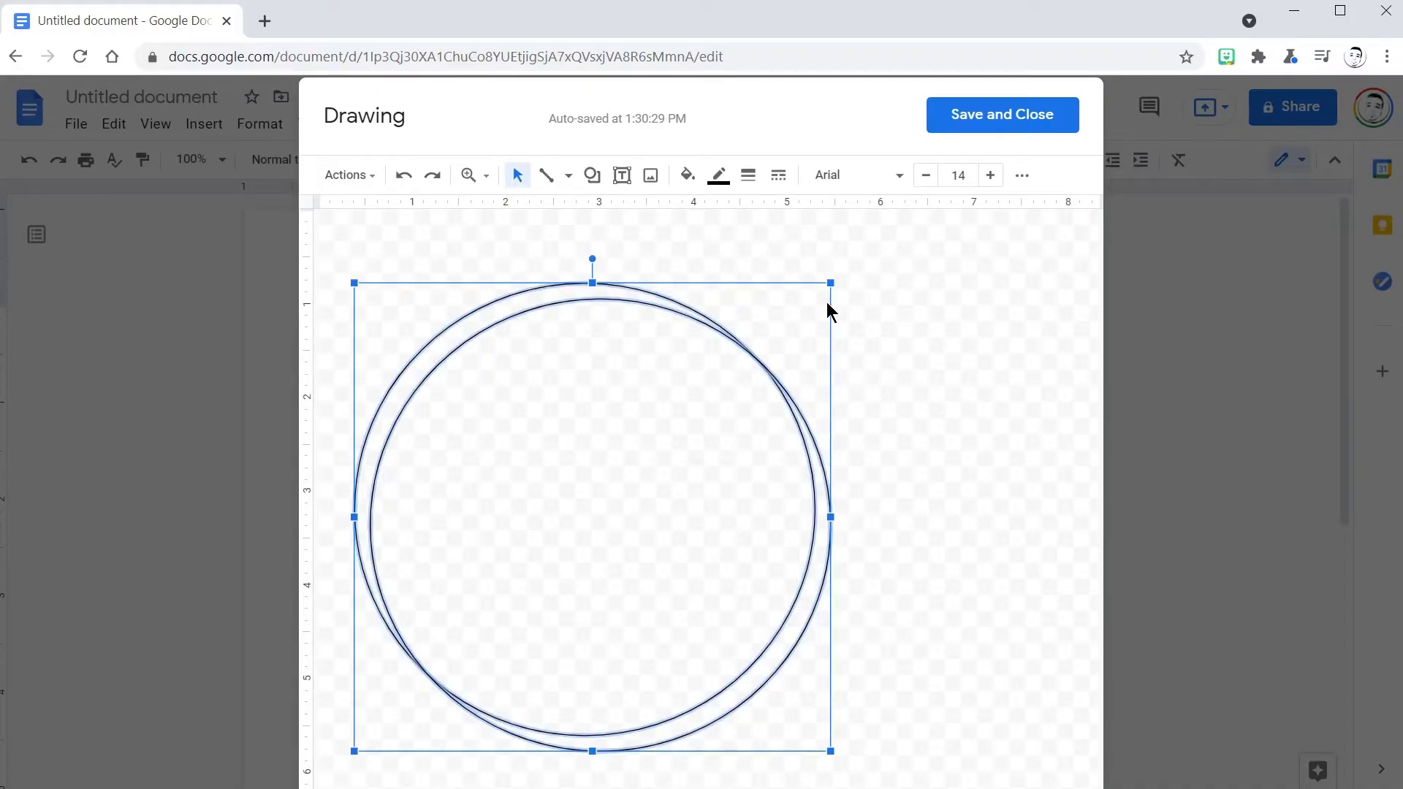
click(642, 358)
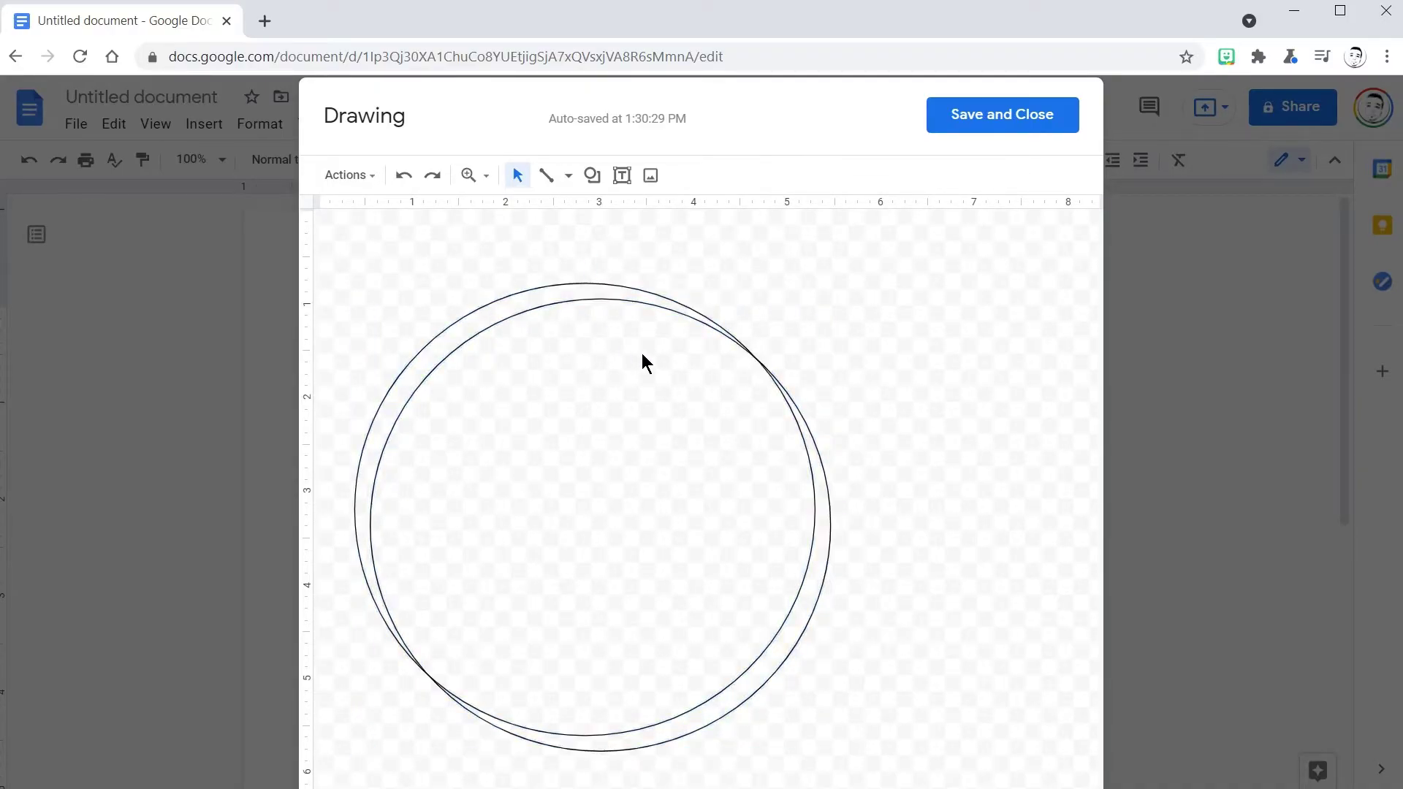
click(590, 303)
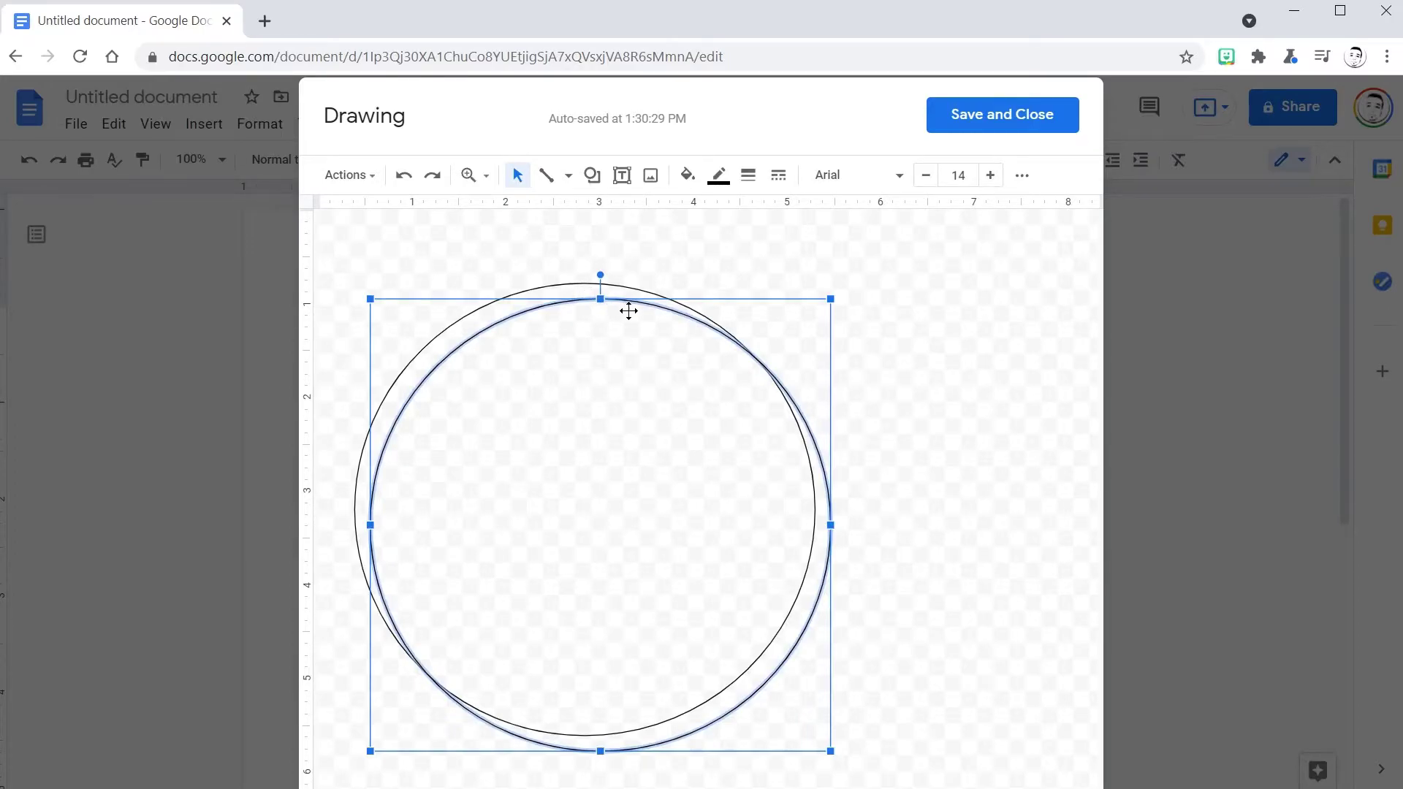
drag(628, 311, 855, 304)
Add a 'Lion' text label above the left circle.
click(726, 428)
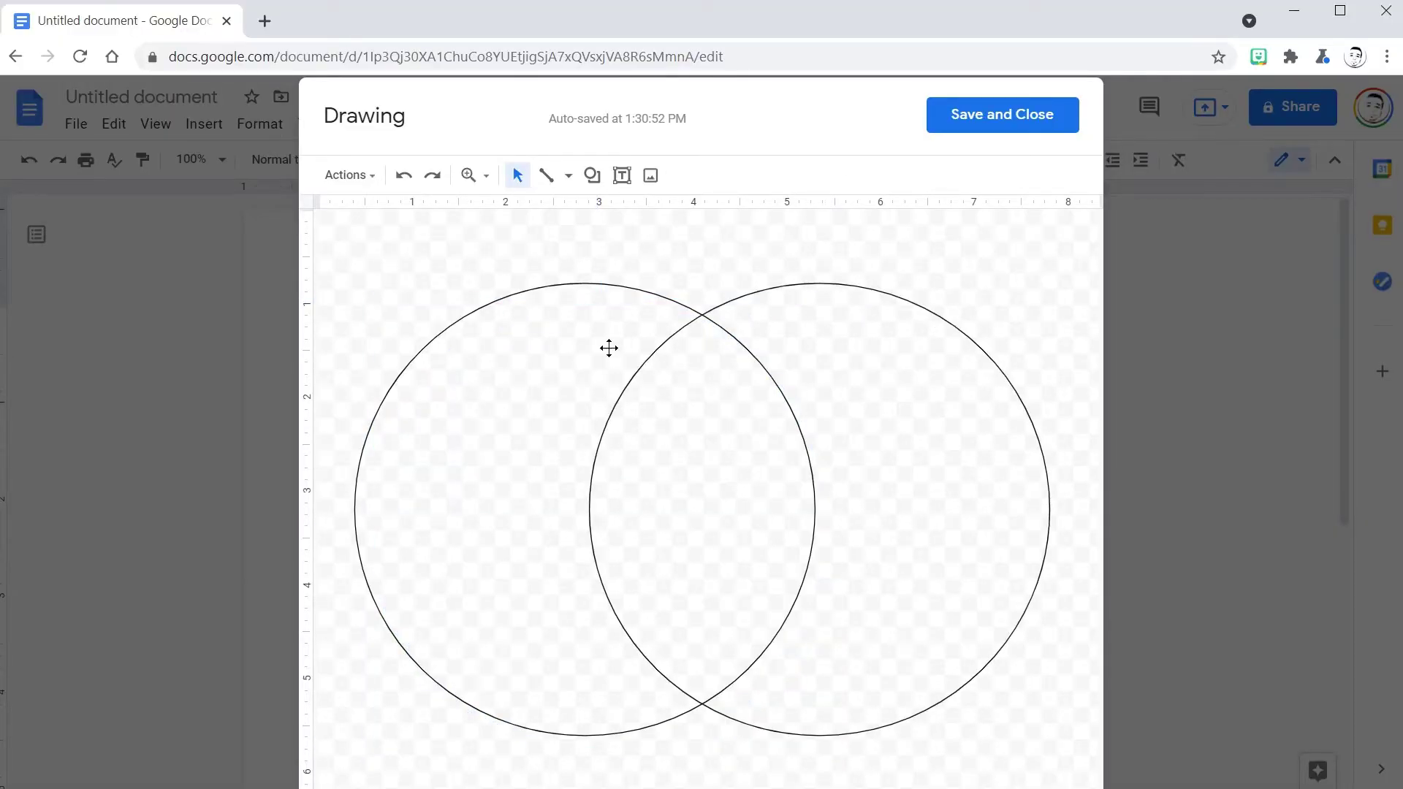
click(627, 184)
drag(476, 246, 659, 282)
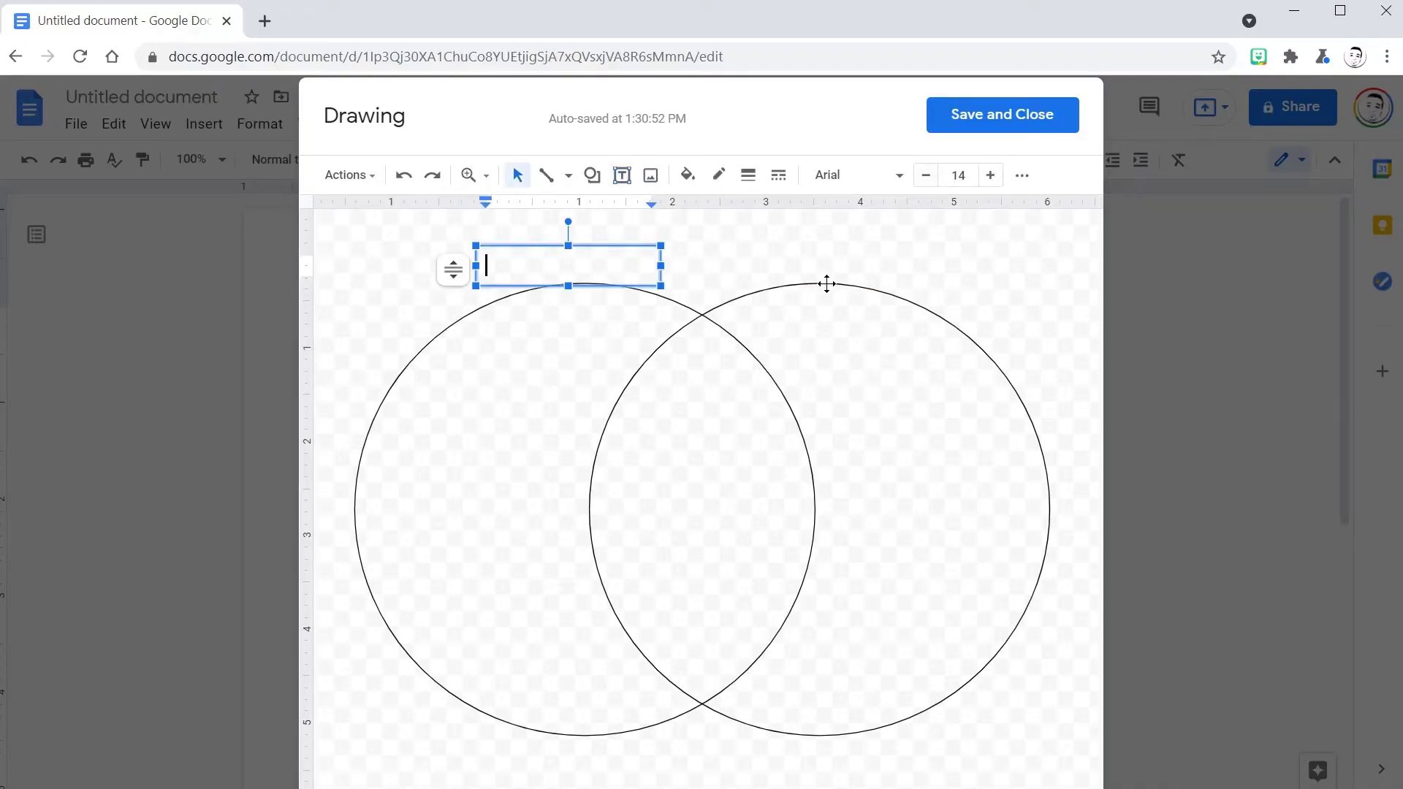
text(Lin)
click(622, 175)
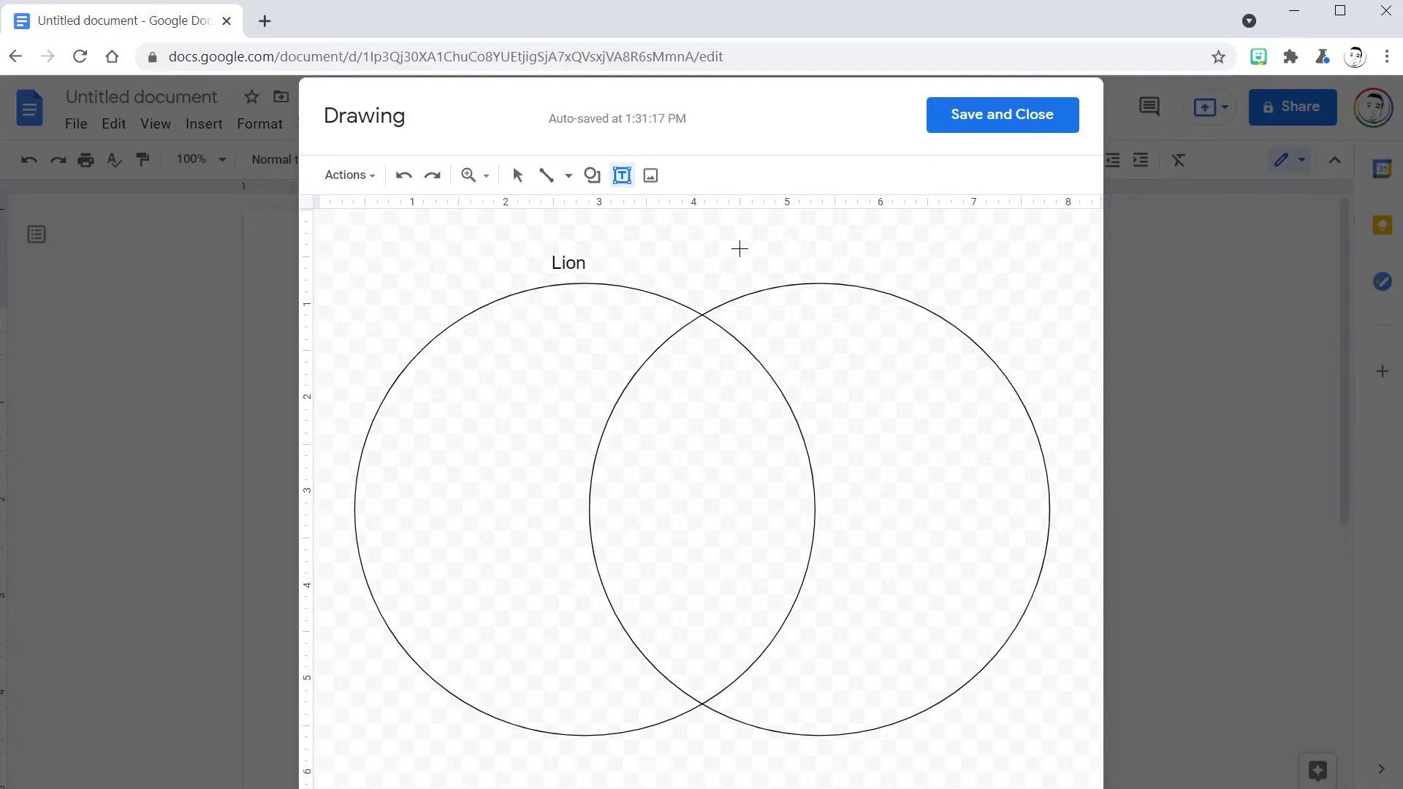
Add a 'Tiger' label above the right circle and draw a list box inside the left circle.
drag(781, 261, 820, 272)
text(Tiger)
click(993, 286)
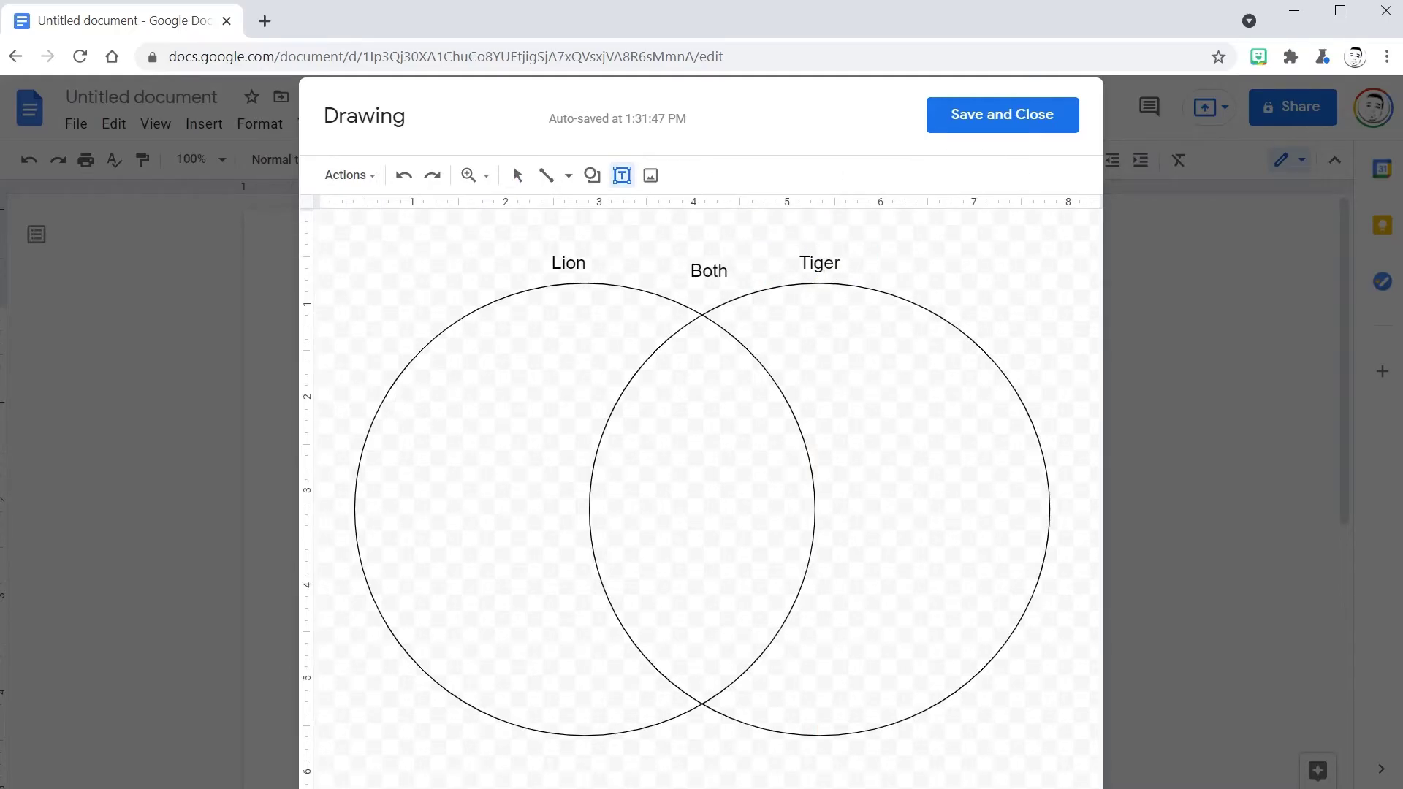
drag(395, 402, 571, 638)
Fill the Lion list with 'Have manes' and 'Are beige/brown'.
drag(556, 582, 568, 529)
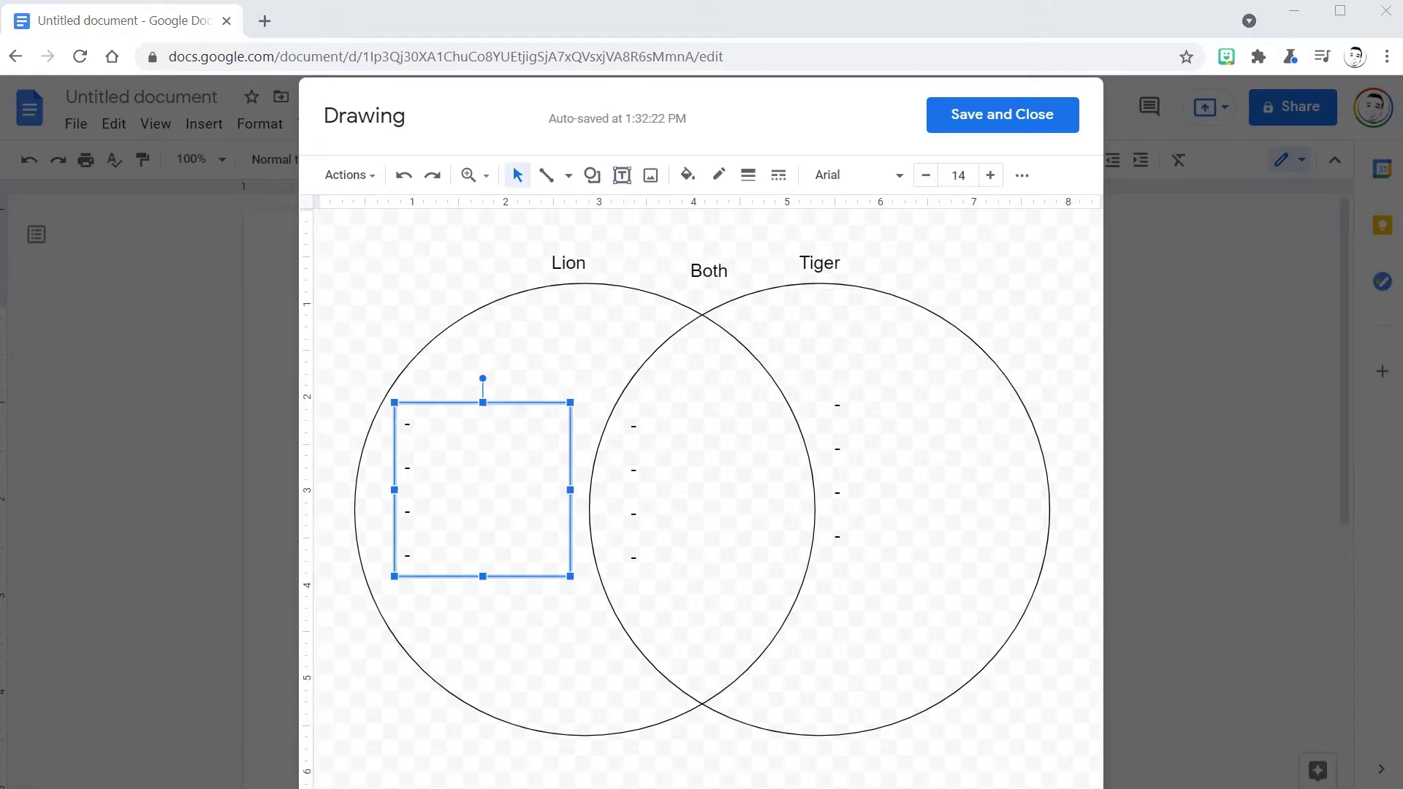
click(472, 439)
text(Have manes)
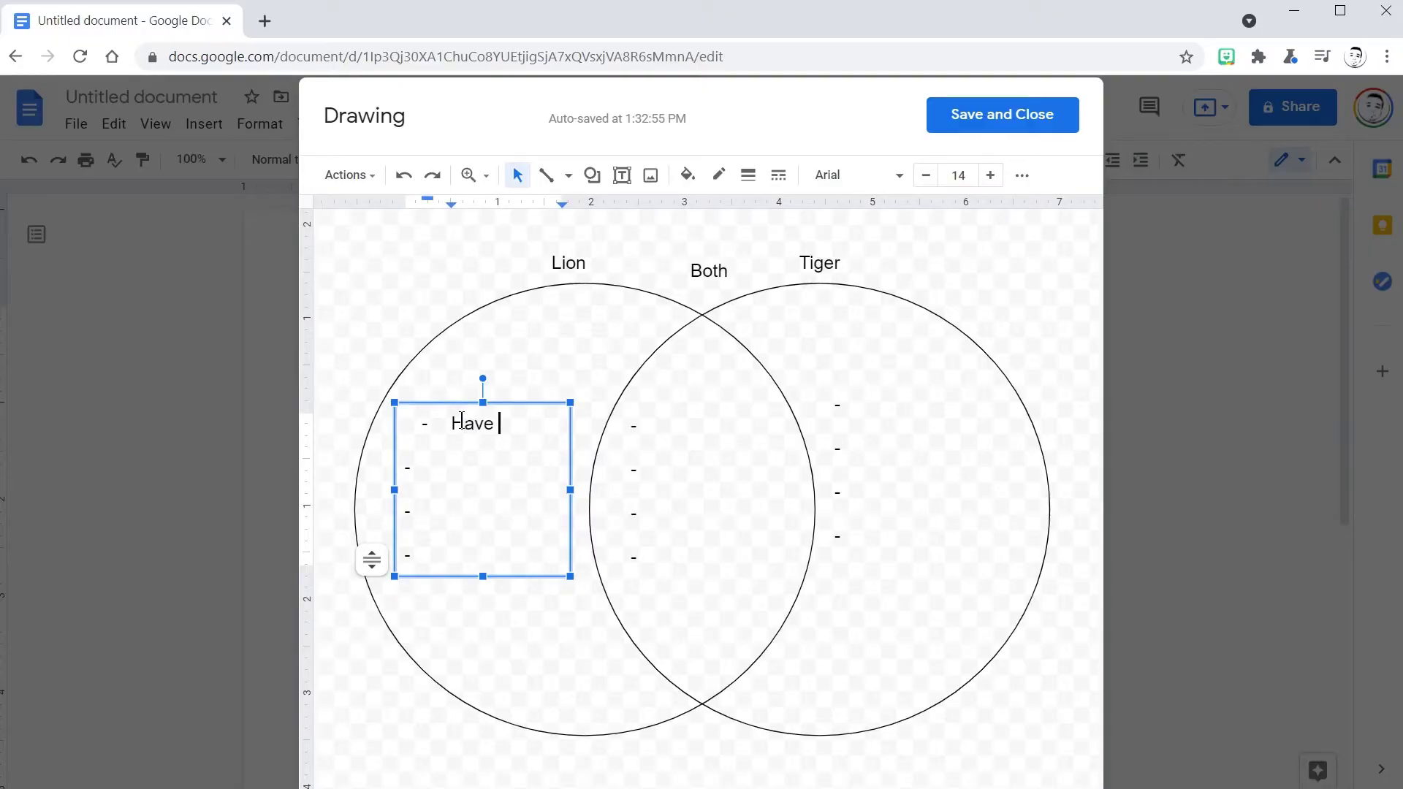
click(516, 463)
text(Are beige/brown)
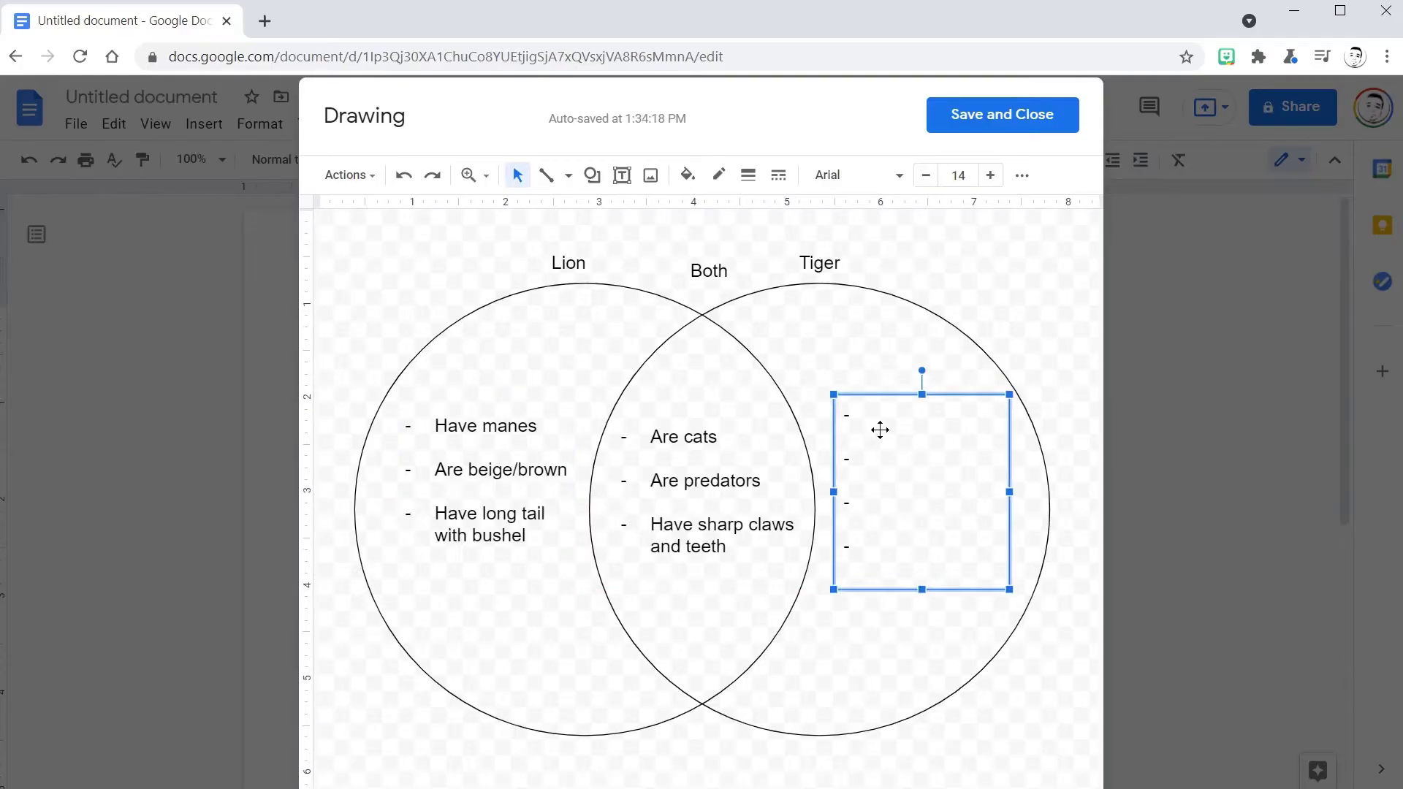
Clean up the Tiger list's extra dashes and type its first trait.
click(880, 429)
key(BackSpace)
key(BackSpace)
key(BackSpace)
key(BackSpace)
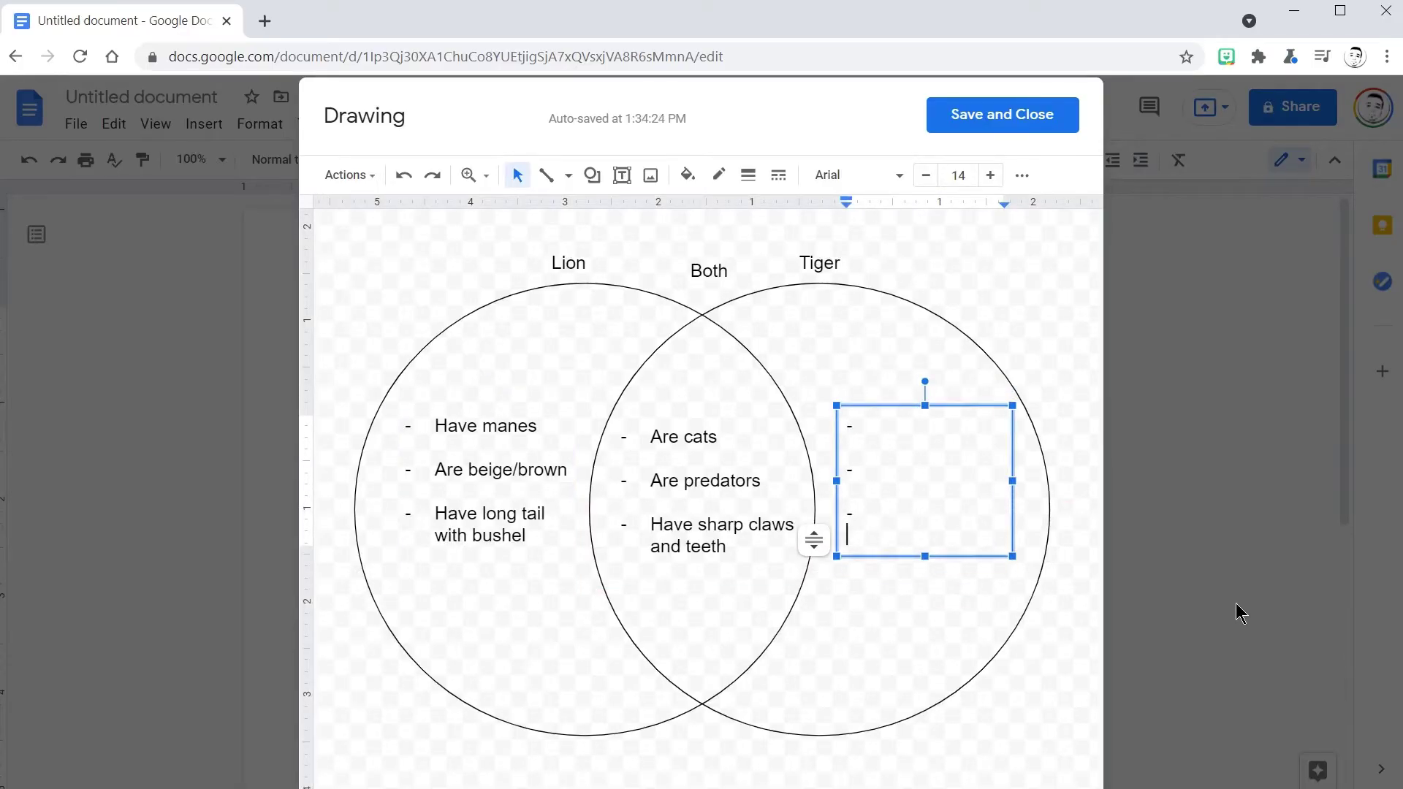
click(882, 437)
text(Have n)
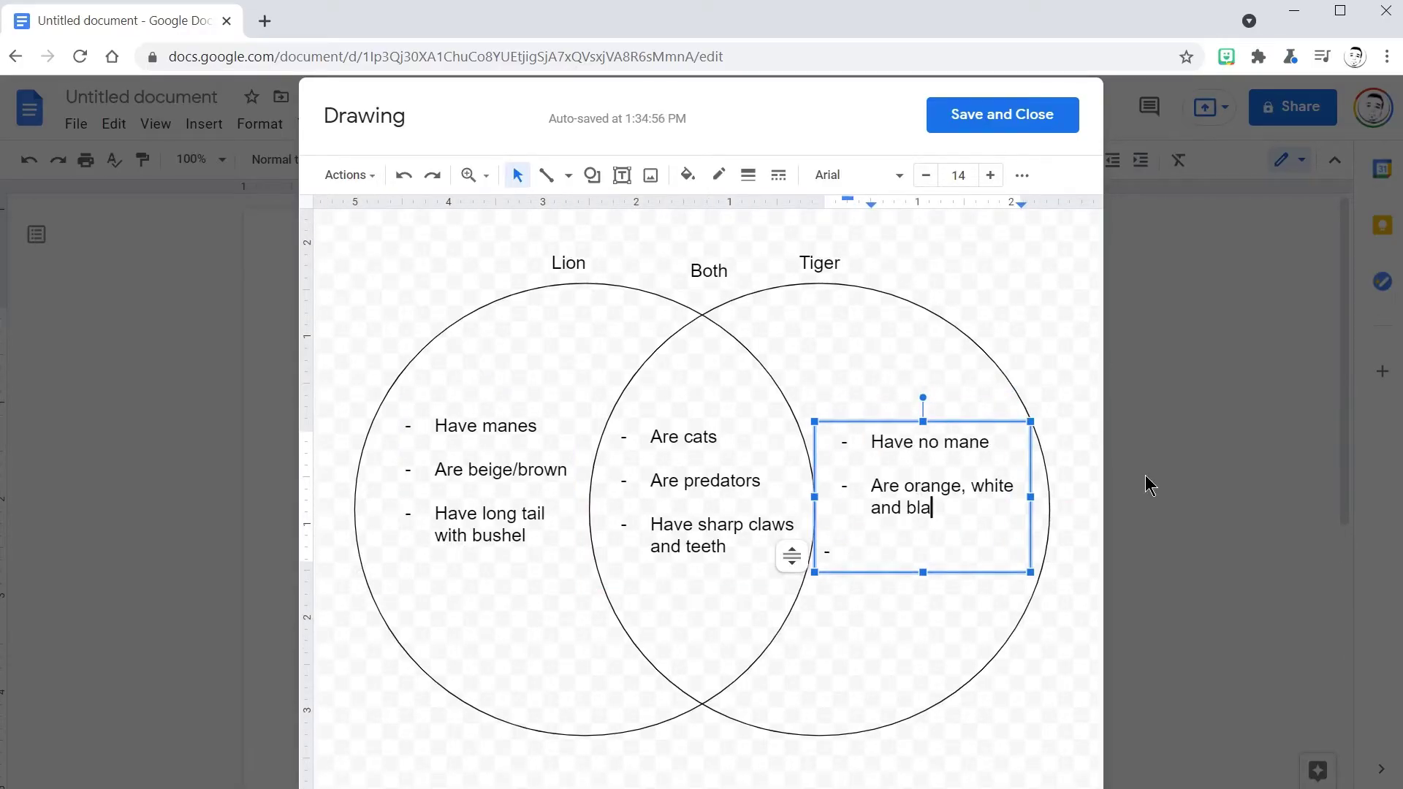
text(ck)
key(Down)
key(Down)
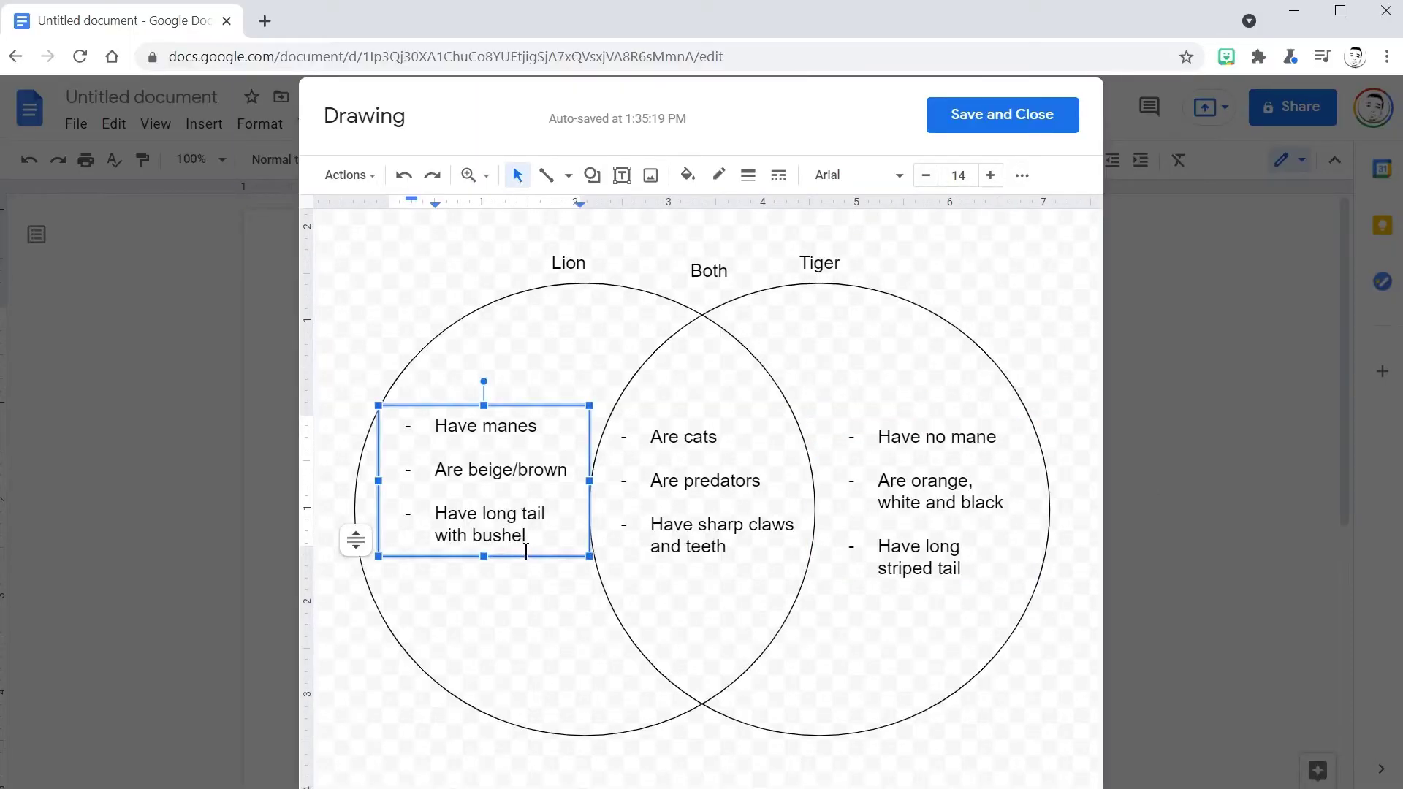
Nudge the Lion and Both lists into alignment within their regions.
drag(531, 556, 532, 566)
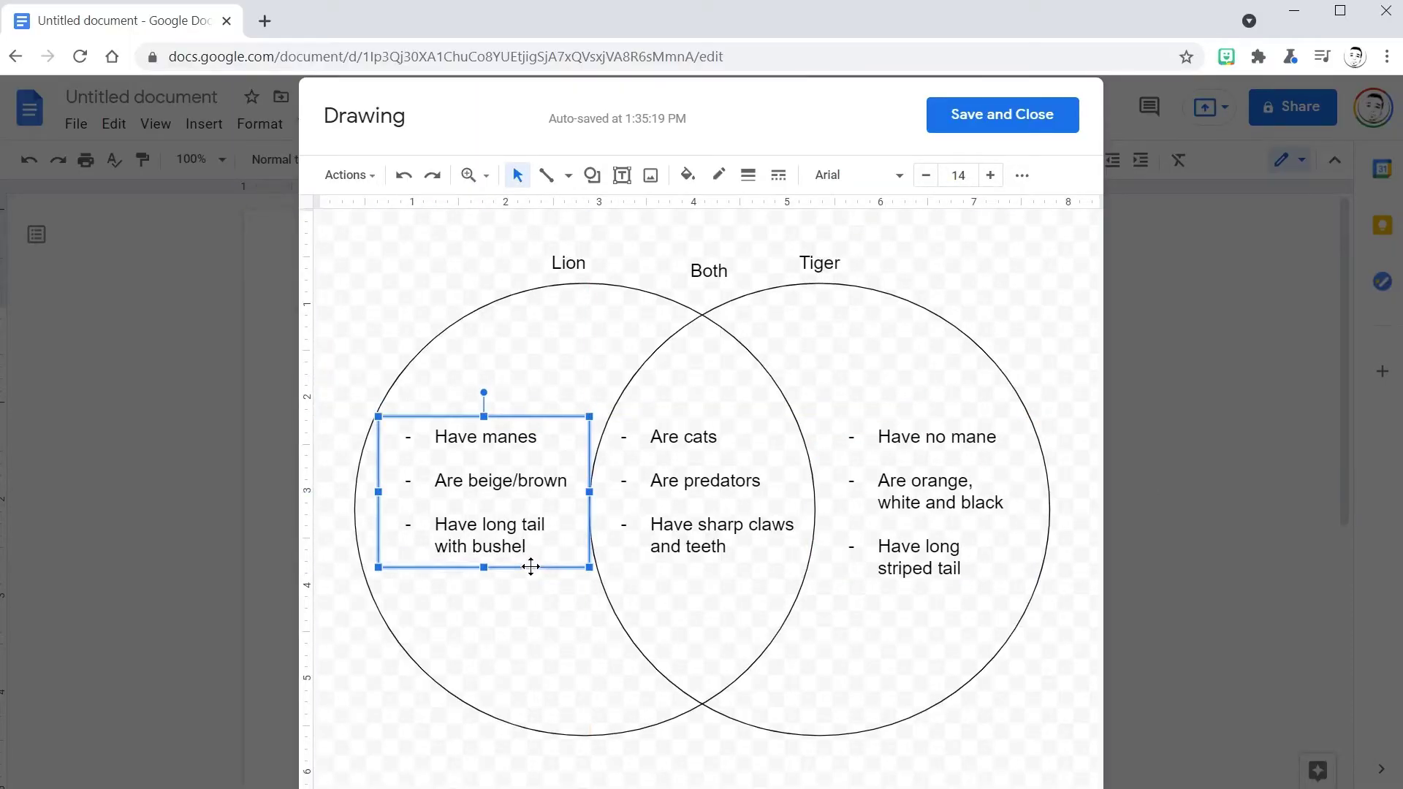
click(675, 478)
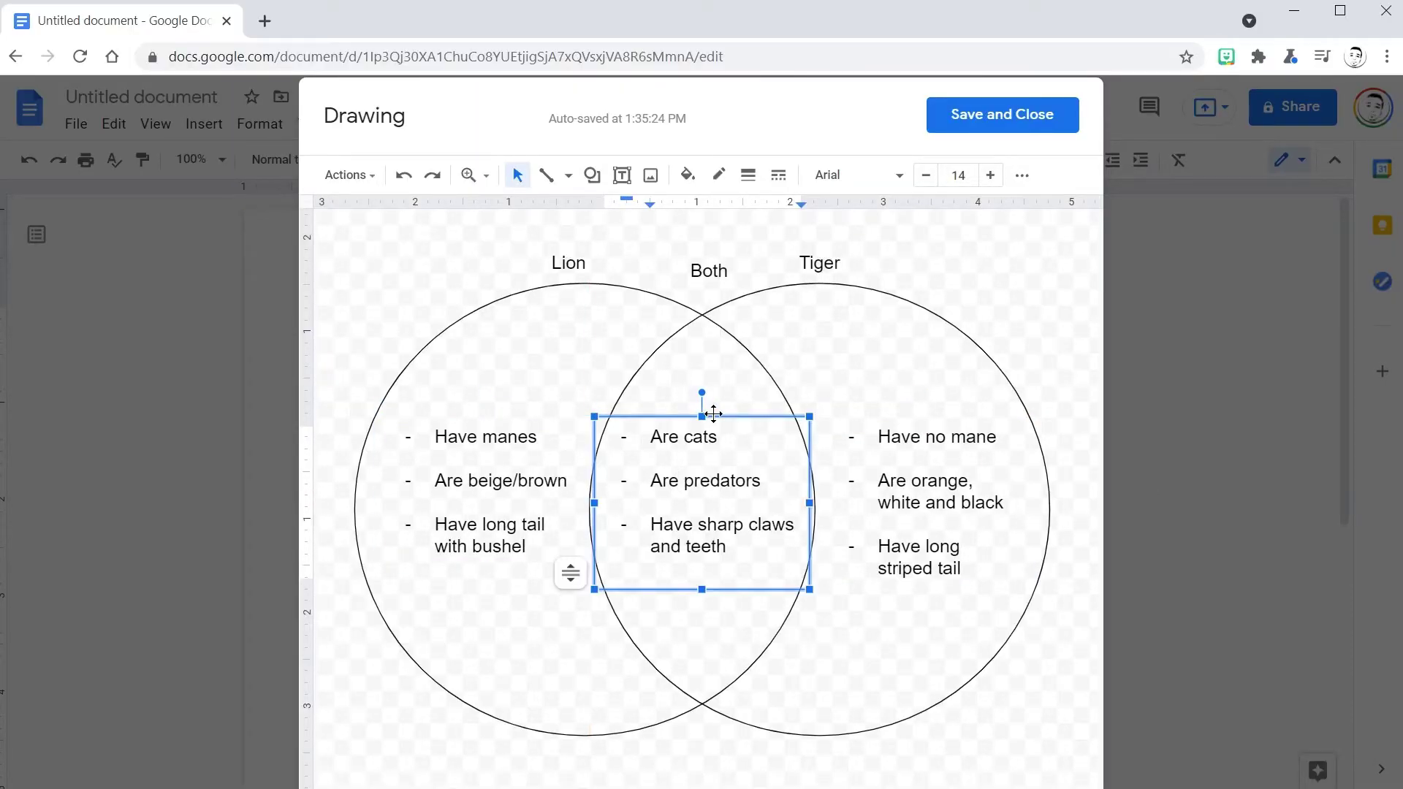
drag(722, 417, 728, 412)
click(931, 382)
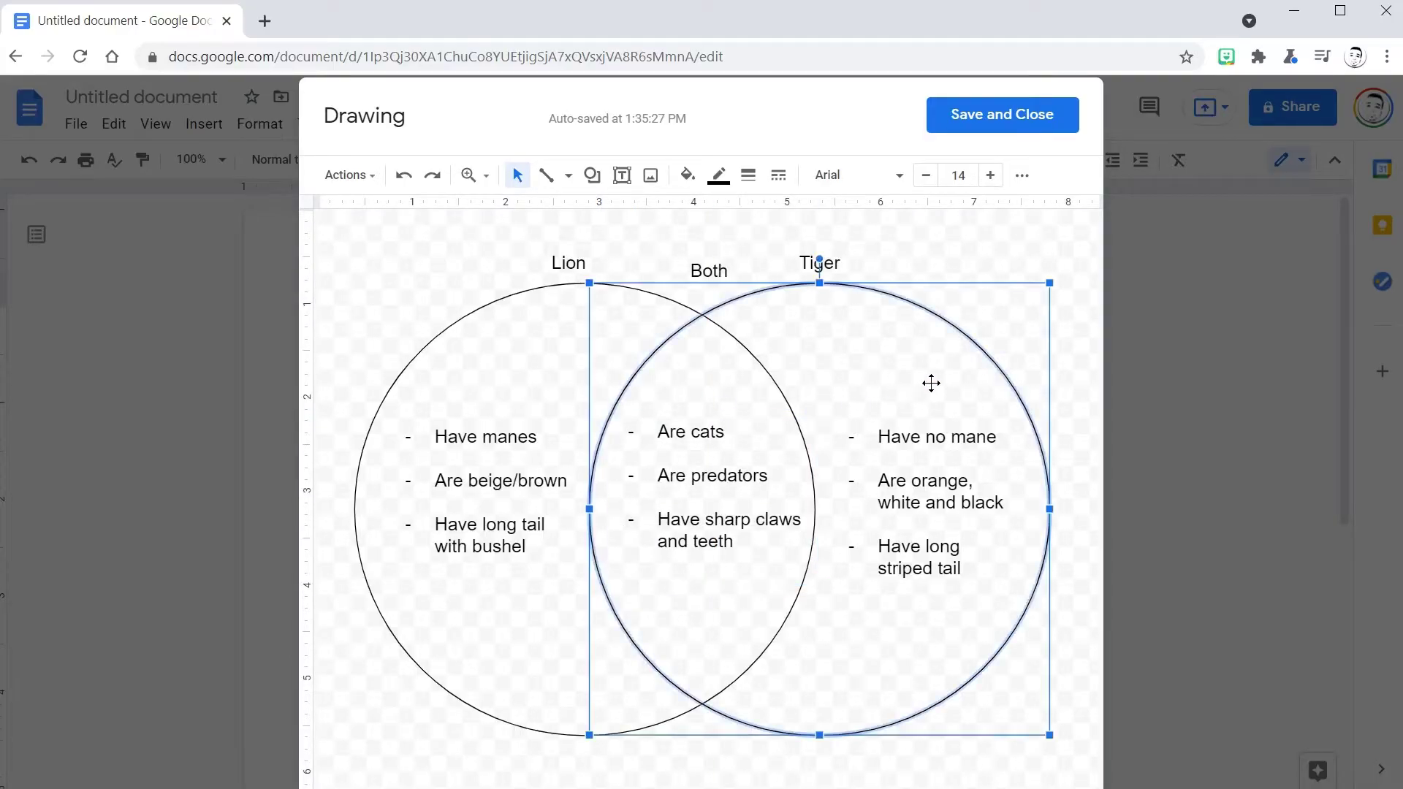
Open the image dialog's Search tab and search for 'lion'.
click(994, 234)
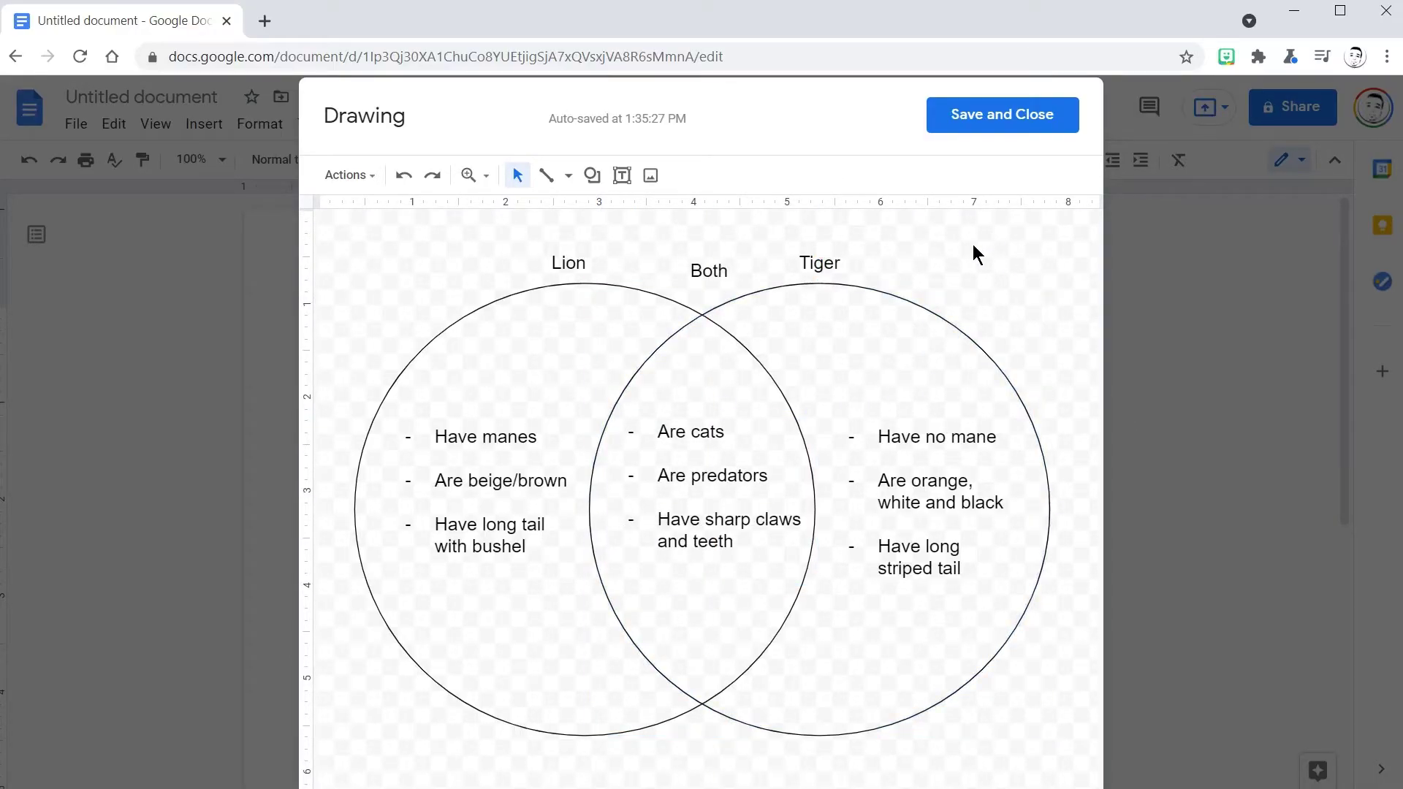
click(650, 180)
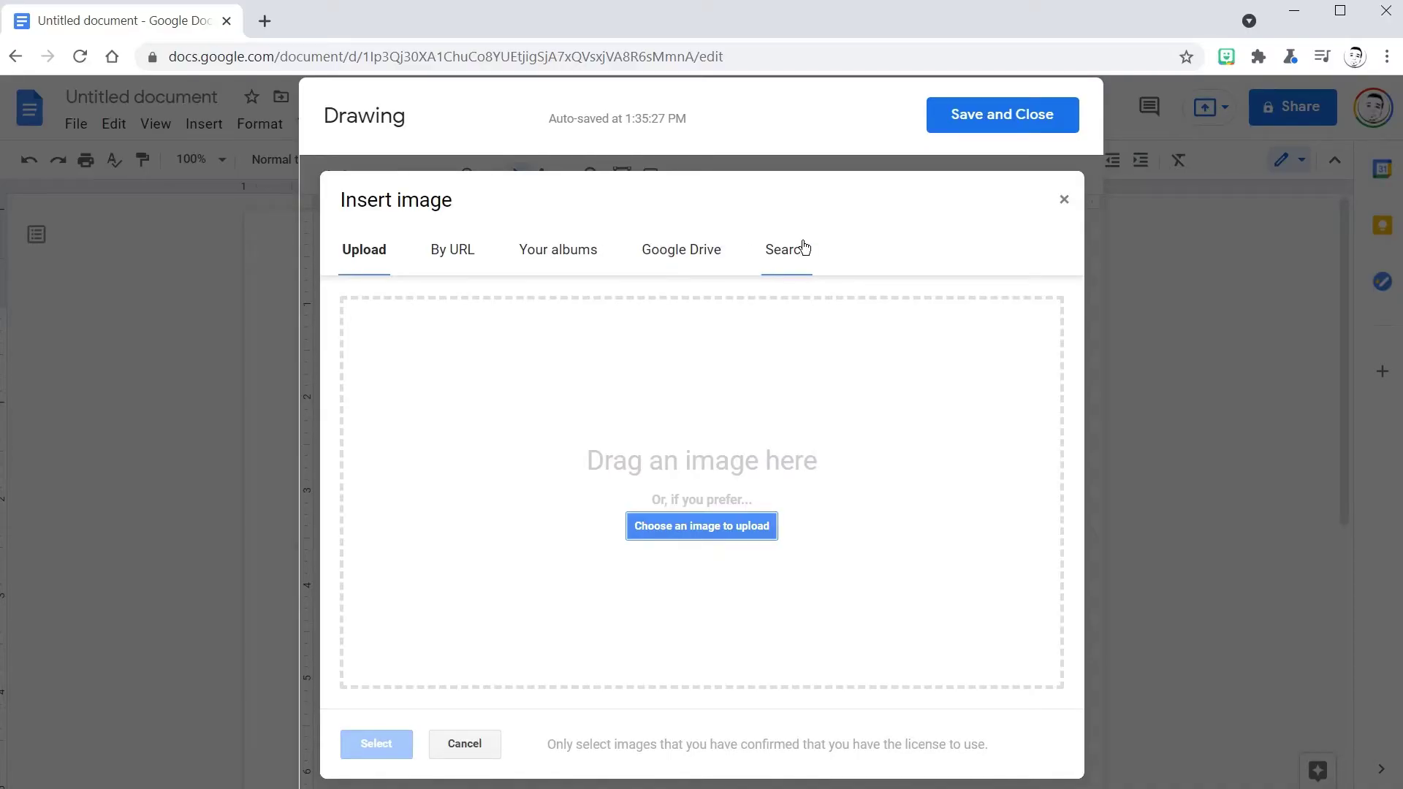
click(781, 253)
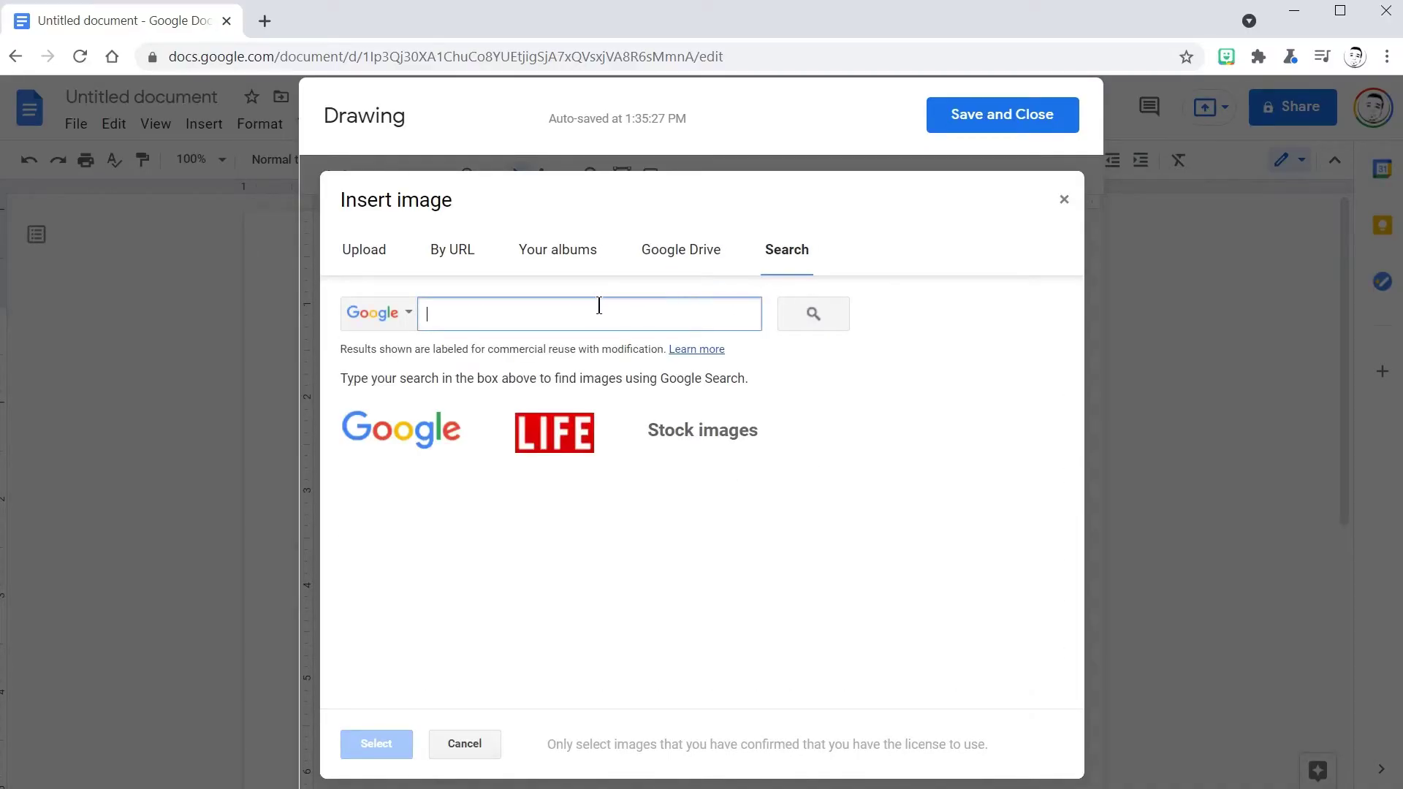
text(lio)
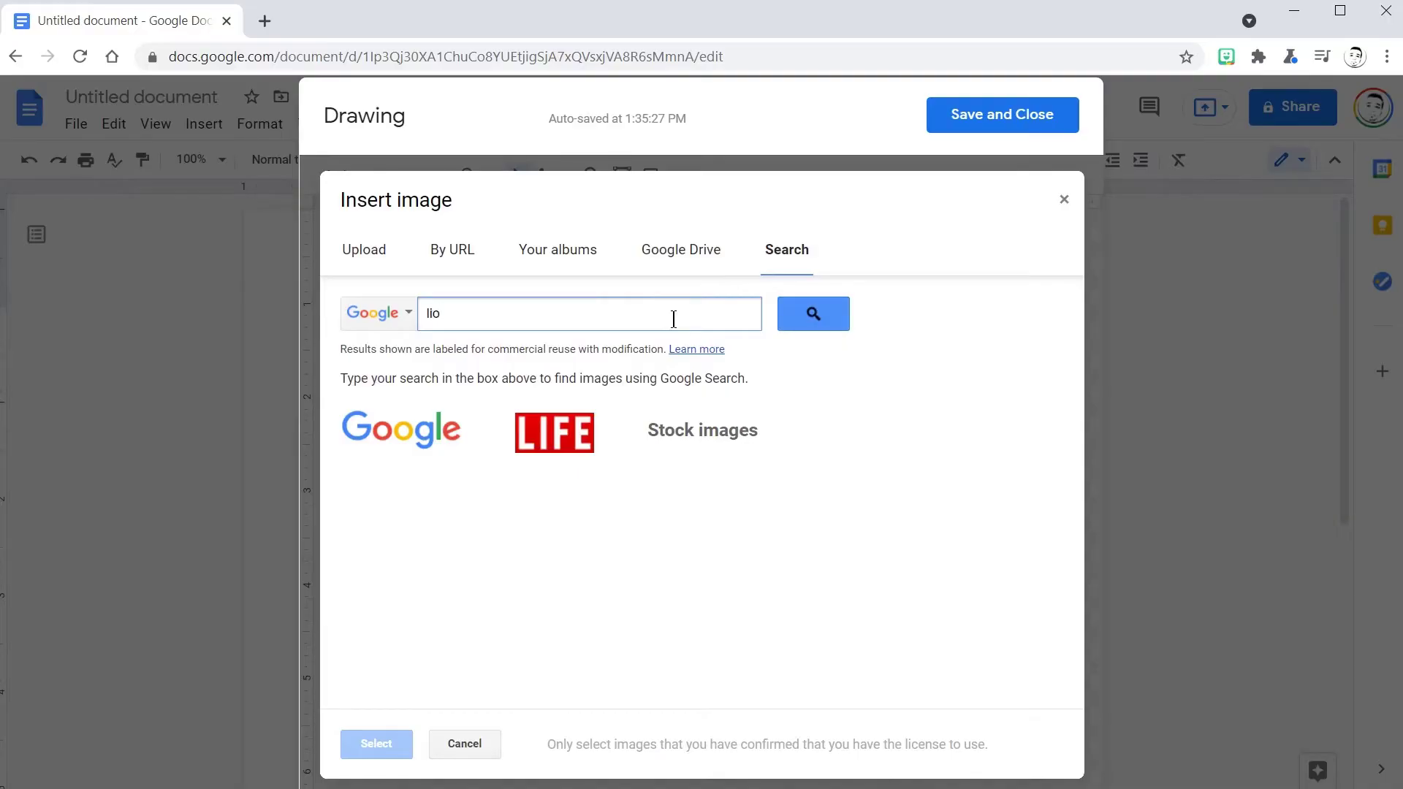
text(n)
key(Return)
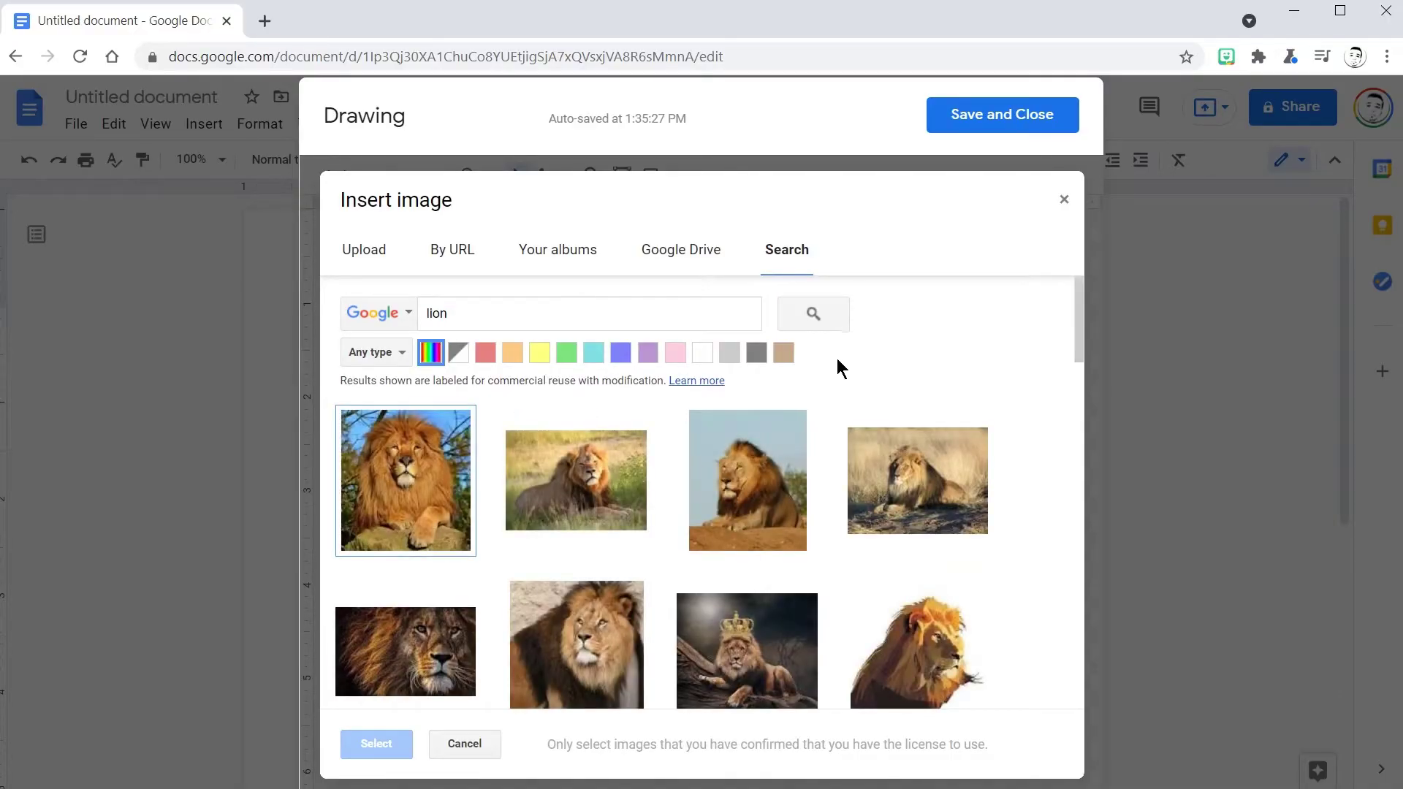
scroll(742, 464, down, 5)
scroll(764, 501, up, 4)
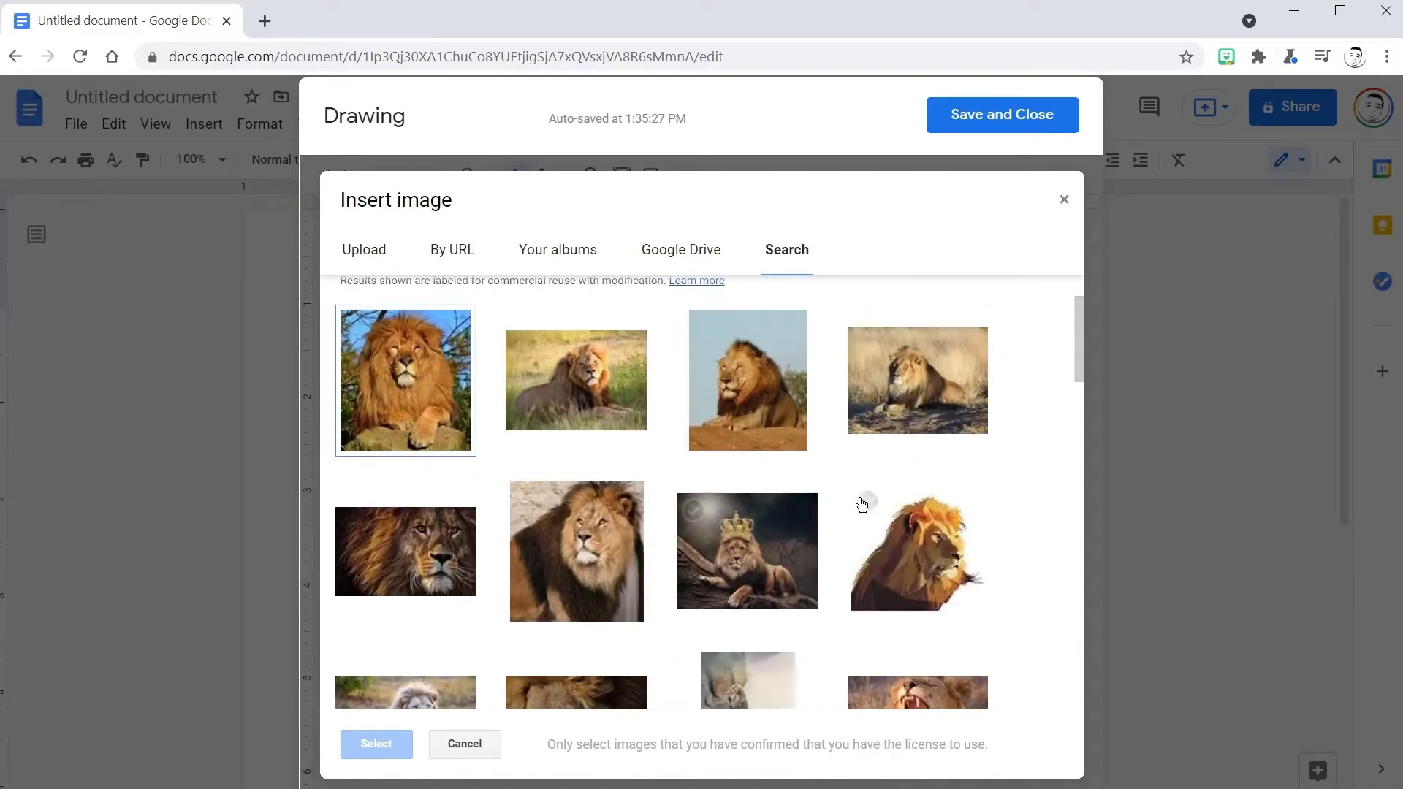
scroll(889, 547, down, 10)
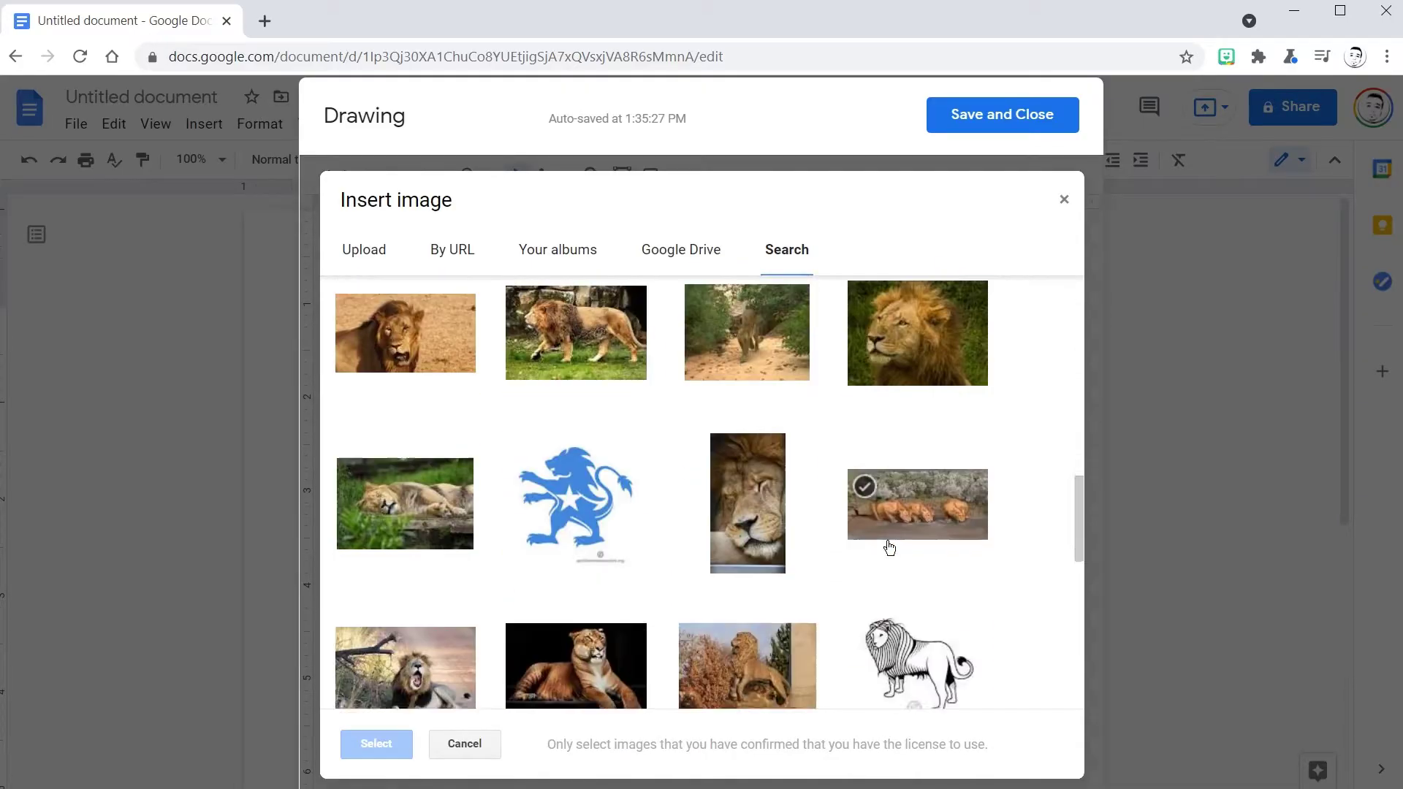
scroll(888, 547, up, 15)
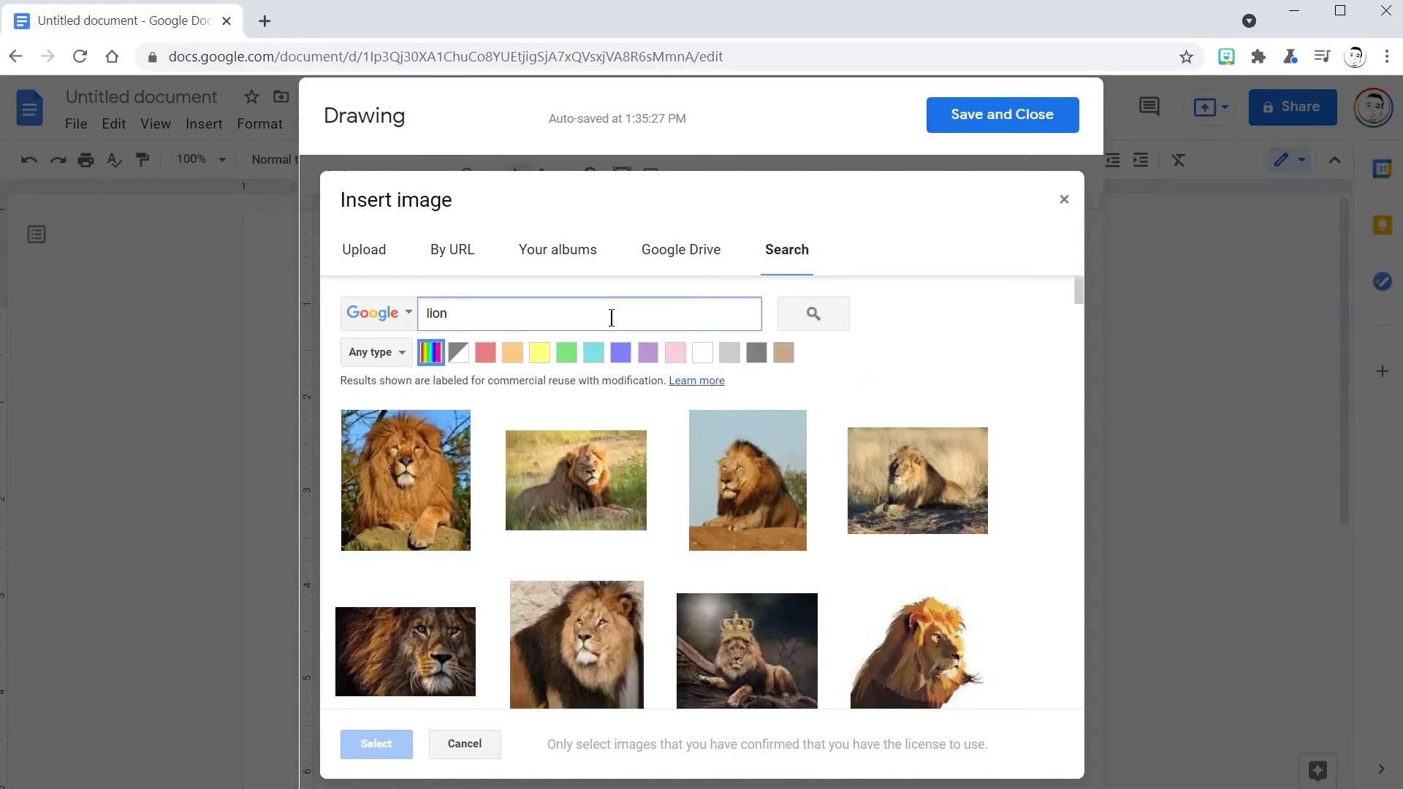
Refine the search to 'lion clipart' and insert the standing lion picture.
key(Return)
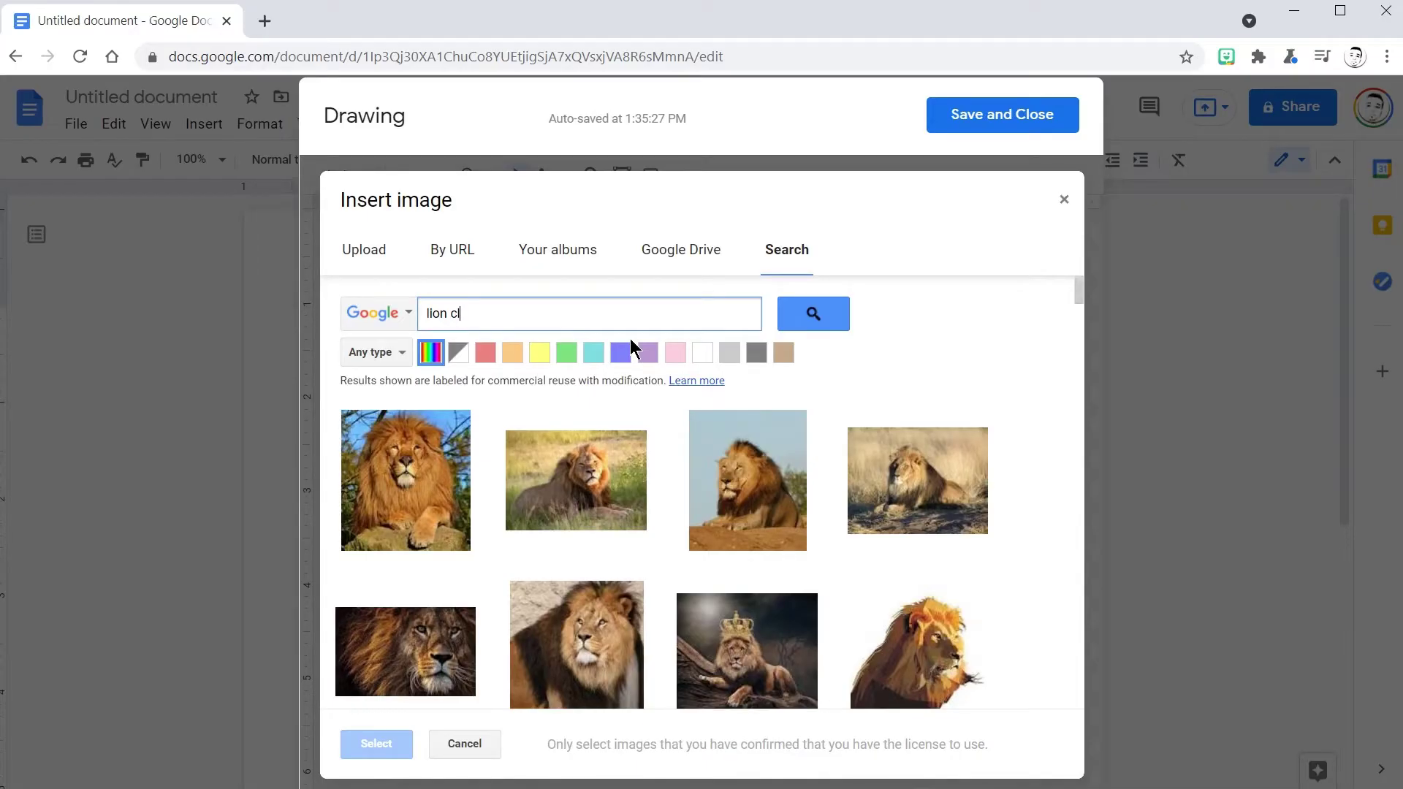
text(art)
key(Return)
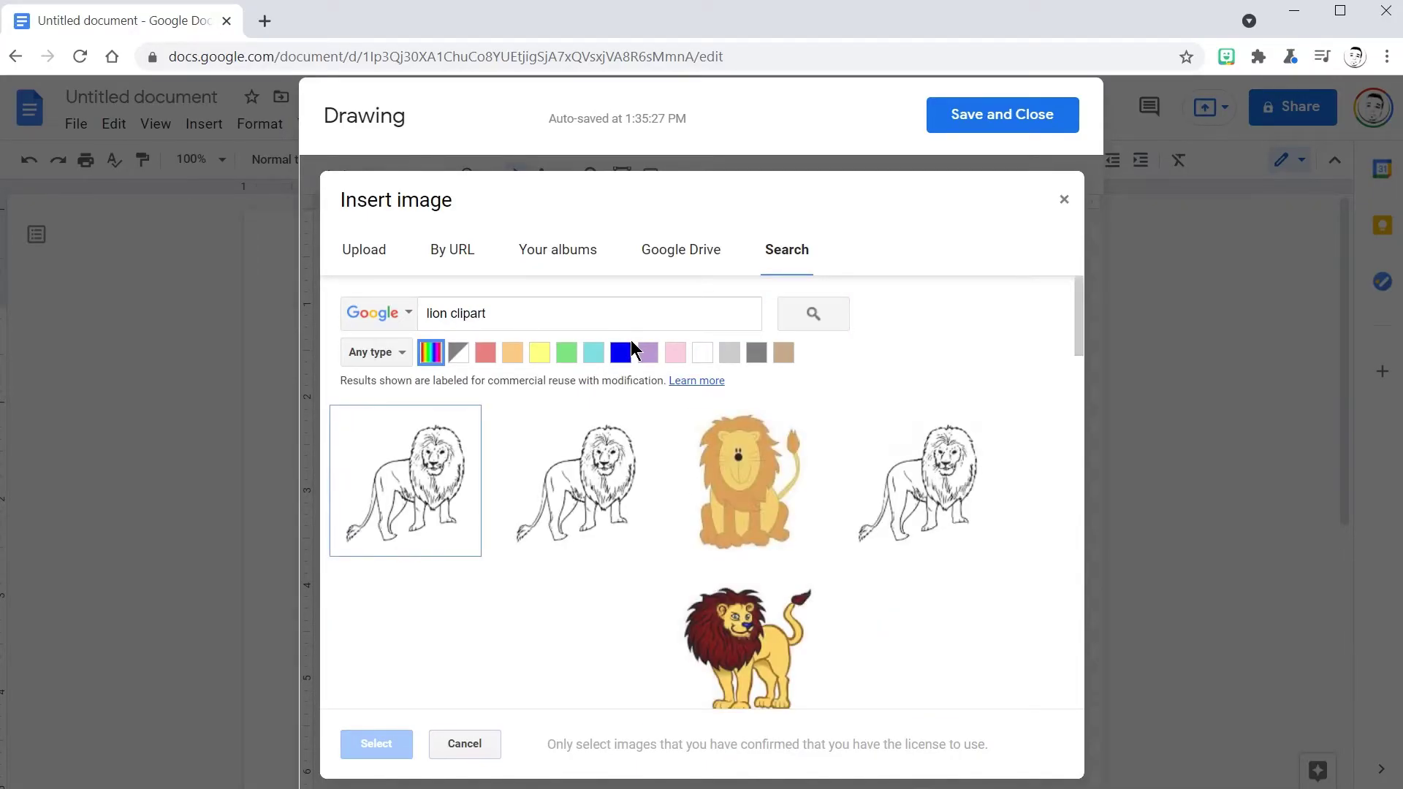
scroll(767, 605, down, 3)
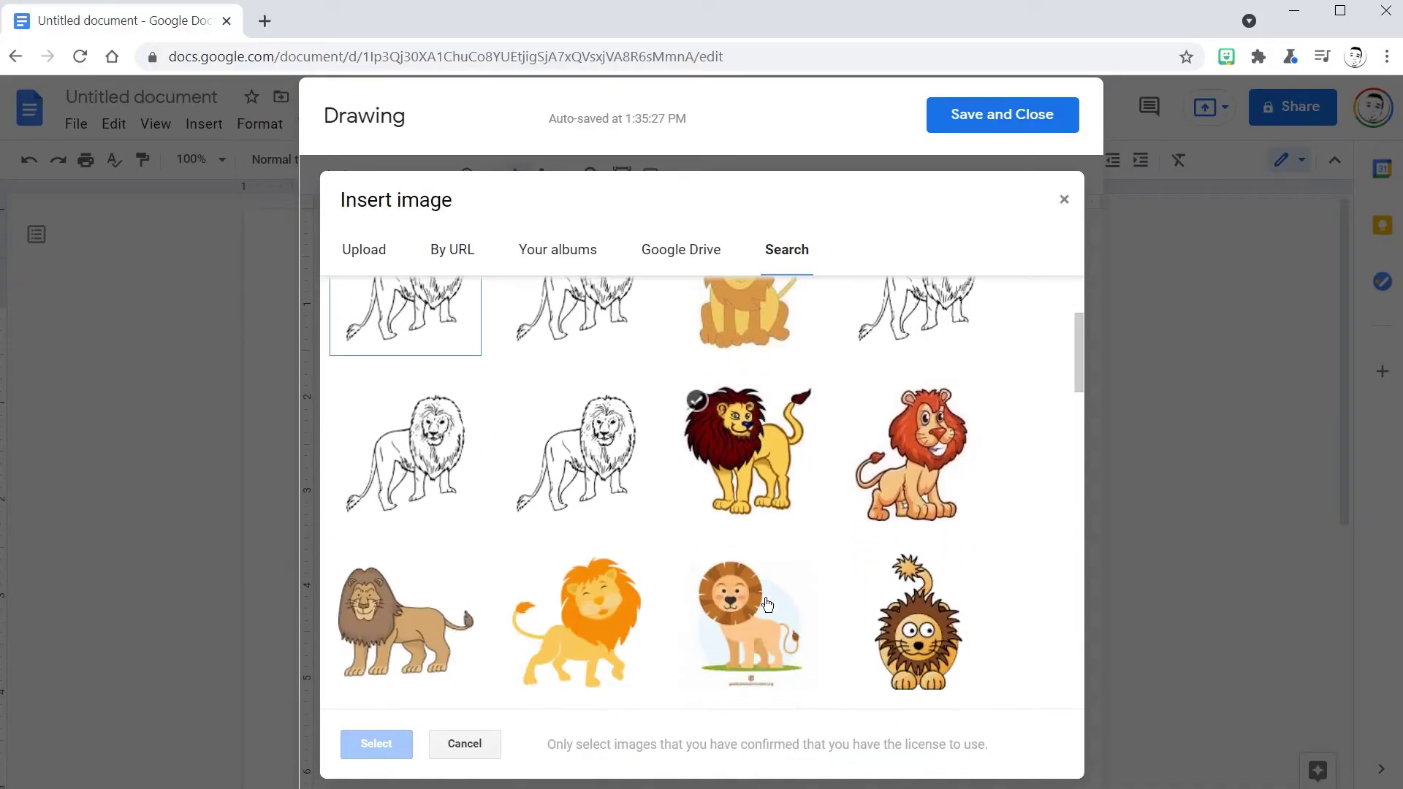
scroll(768, 605, down, 2)
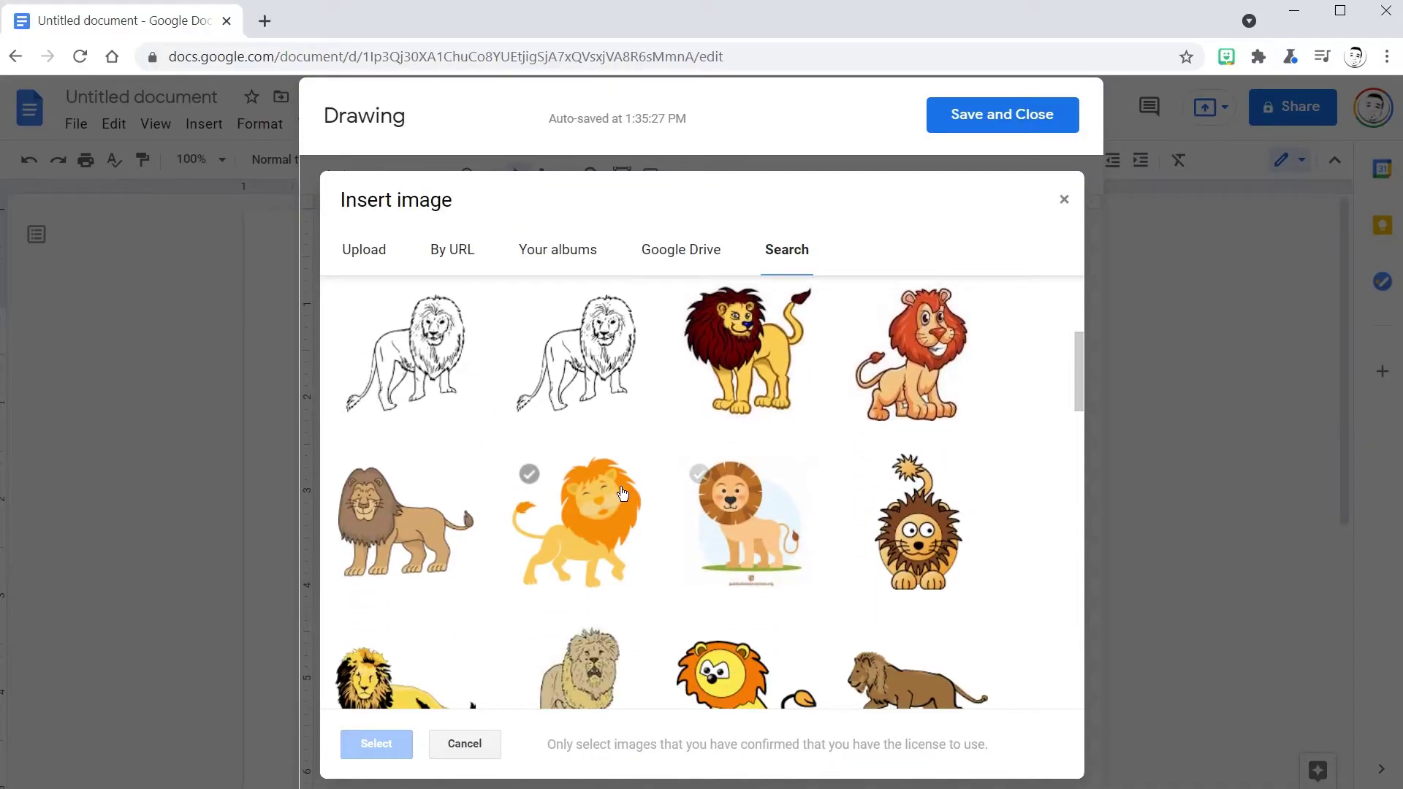
scroll(617, 502, down, 3)
scroll(616, 503, down, 5)
click(577, 410)
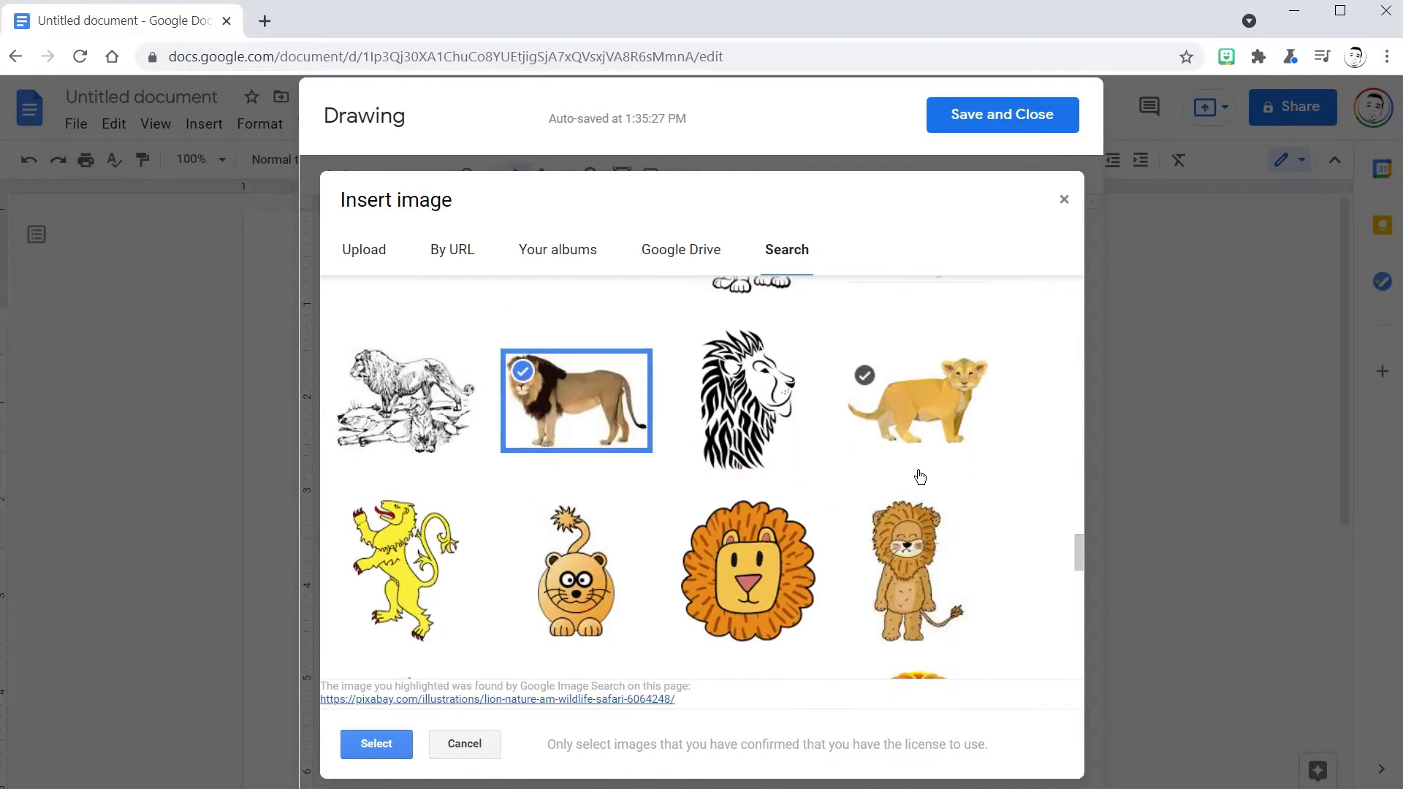
double_click(578, 422)
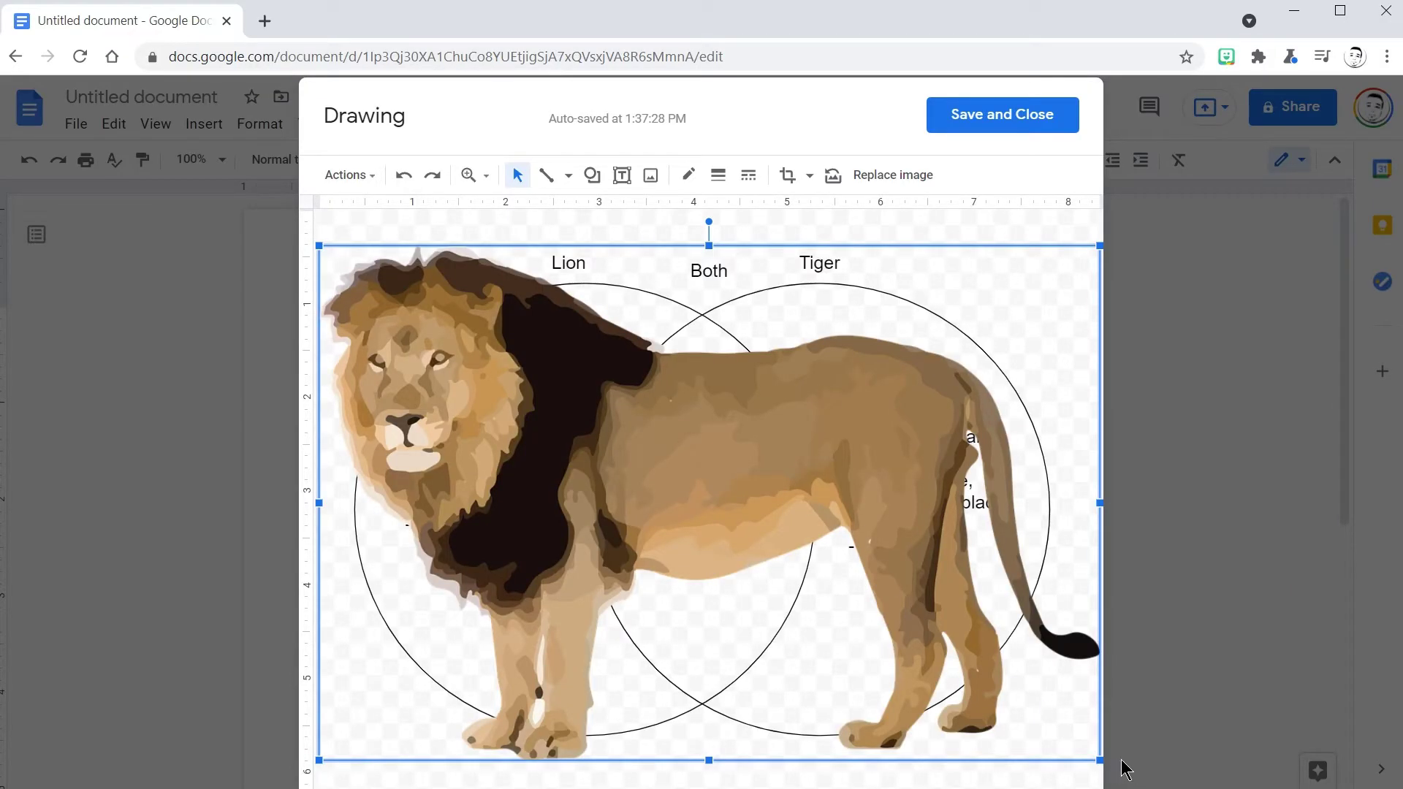
Shrink the lion clipart, place it in the Lion circle, and lower the Lion list beneath it.
drag(1080, 737, 704, 476)
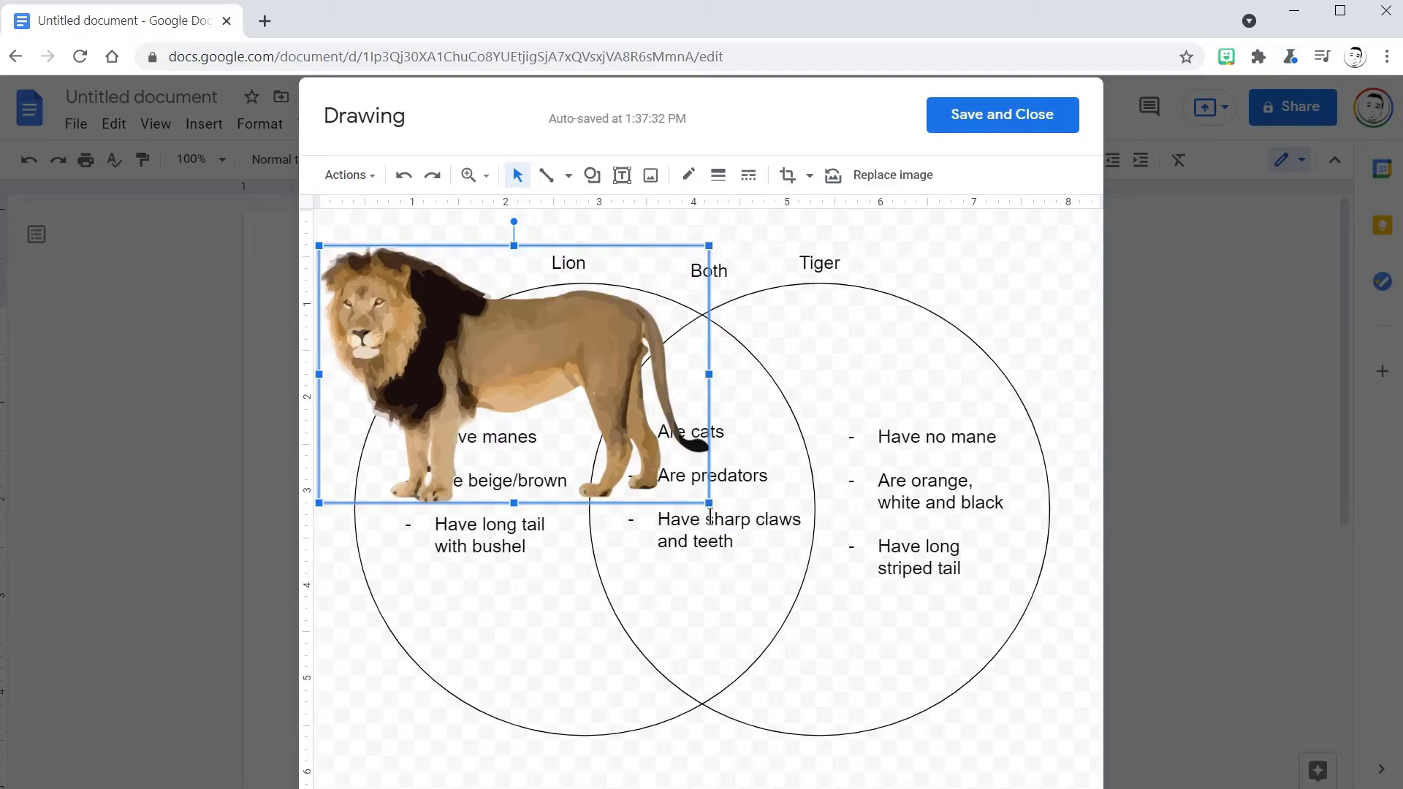
drag(709, 503, 499, 363)
drag(402, 287, 502, 358)
drag(523, 567, 512, 640)
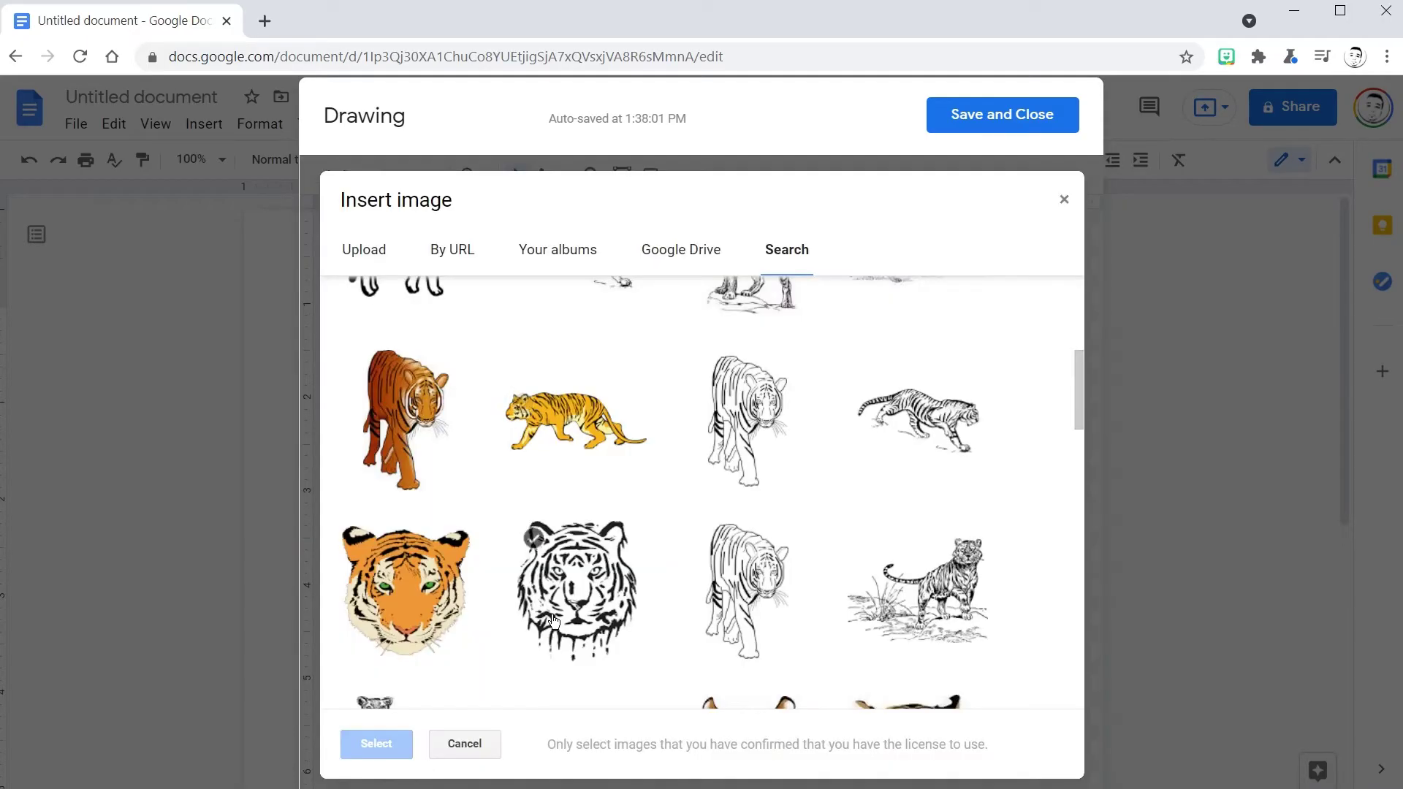
Insert the crouching orange tiger clipart, shrink it and flip it into the Tiger circle.
scroll(570, 524, down, 4)
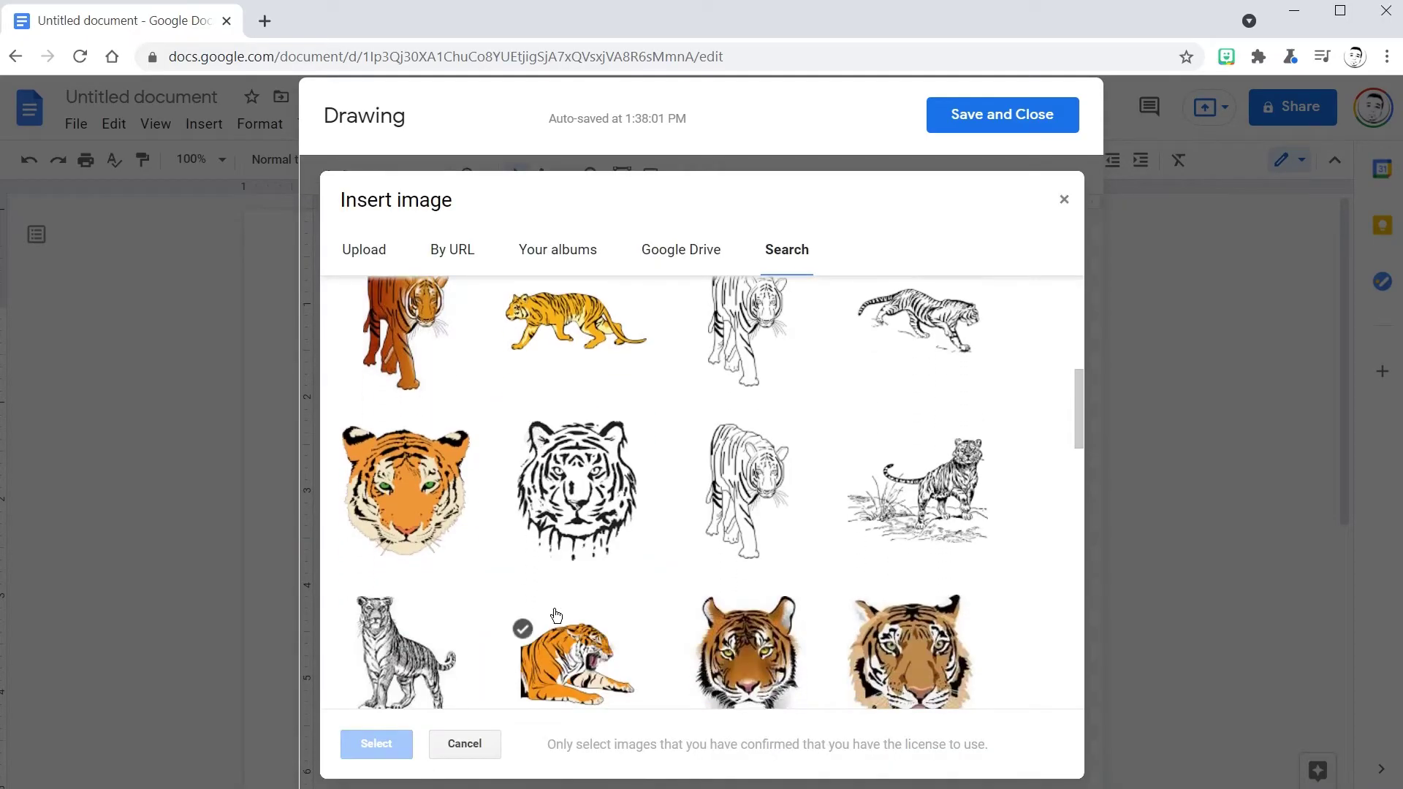
click(600, 611)
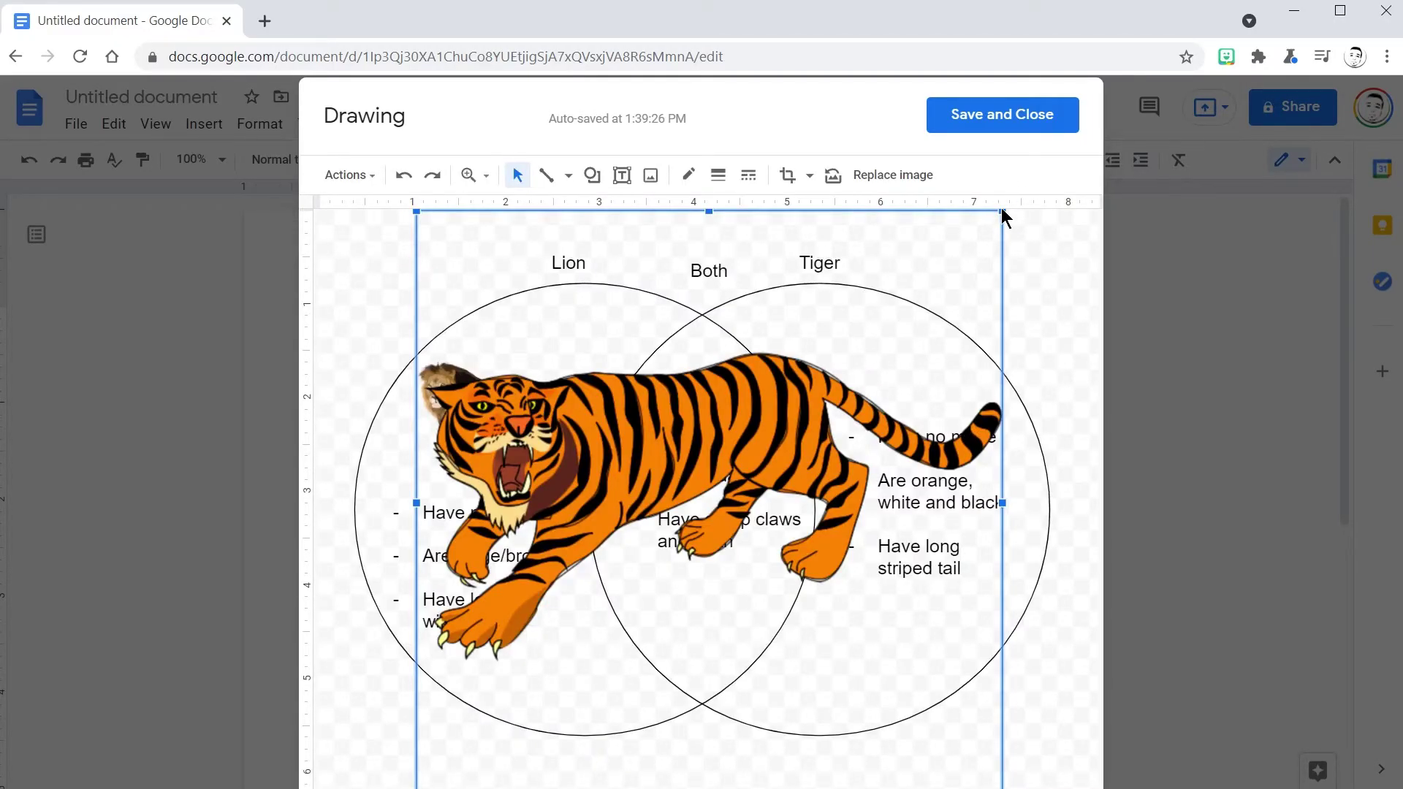
drag(1003, 212, 729, 439)
drag(746, 591, 862, 427)
drag(904, 262, 778, 386)
drag(636, 490, 723, 417)
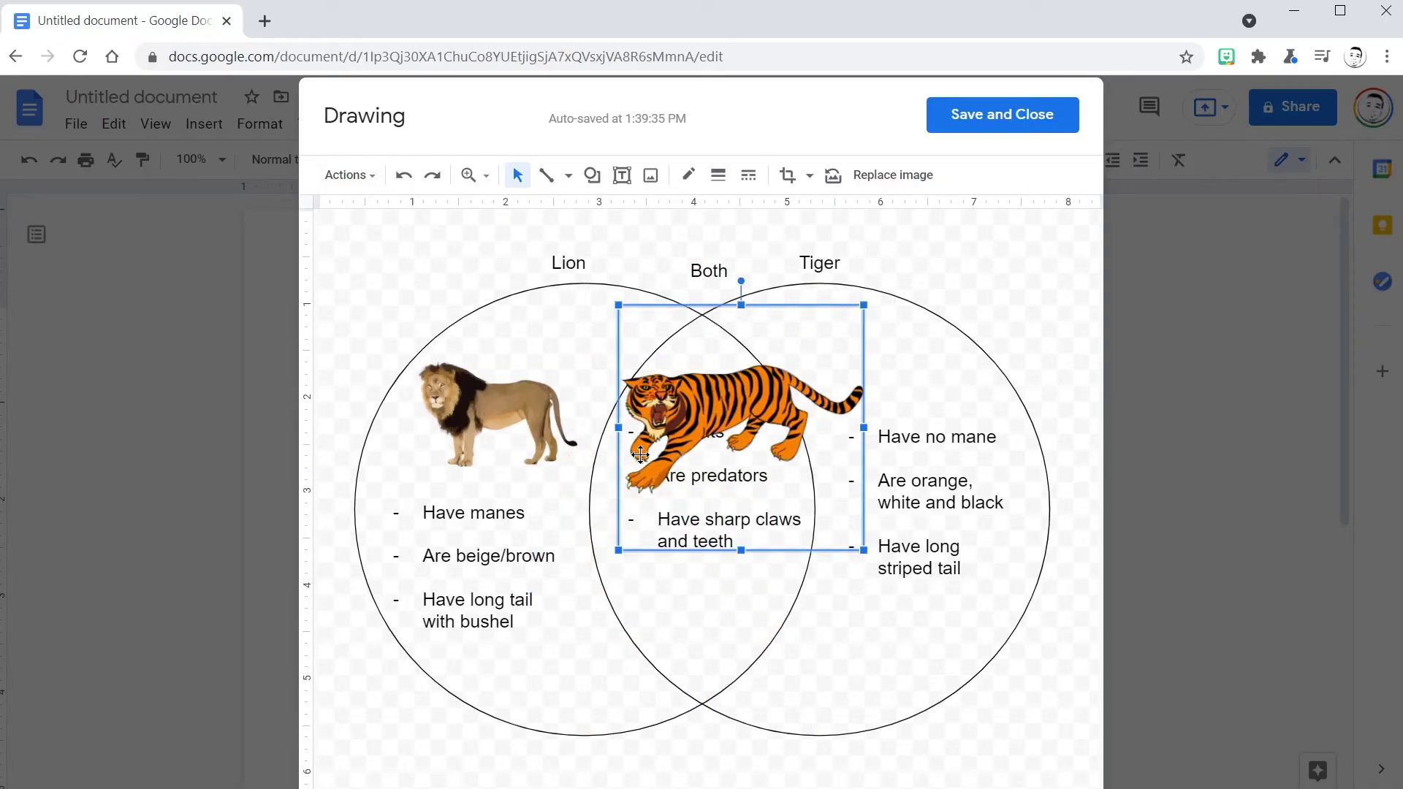
drag(624, 430, 939, 418)
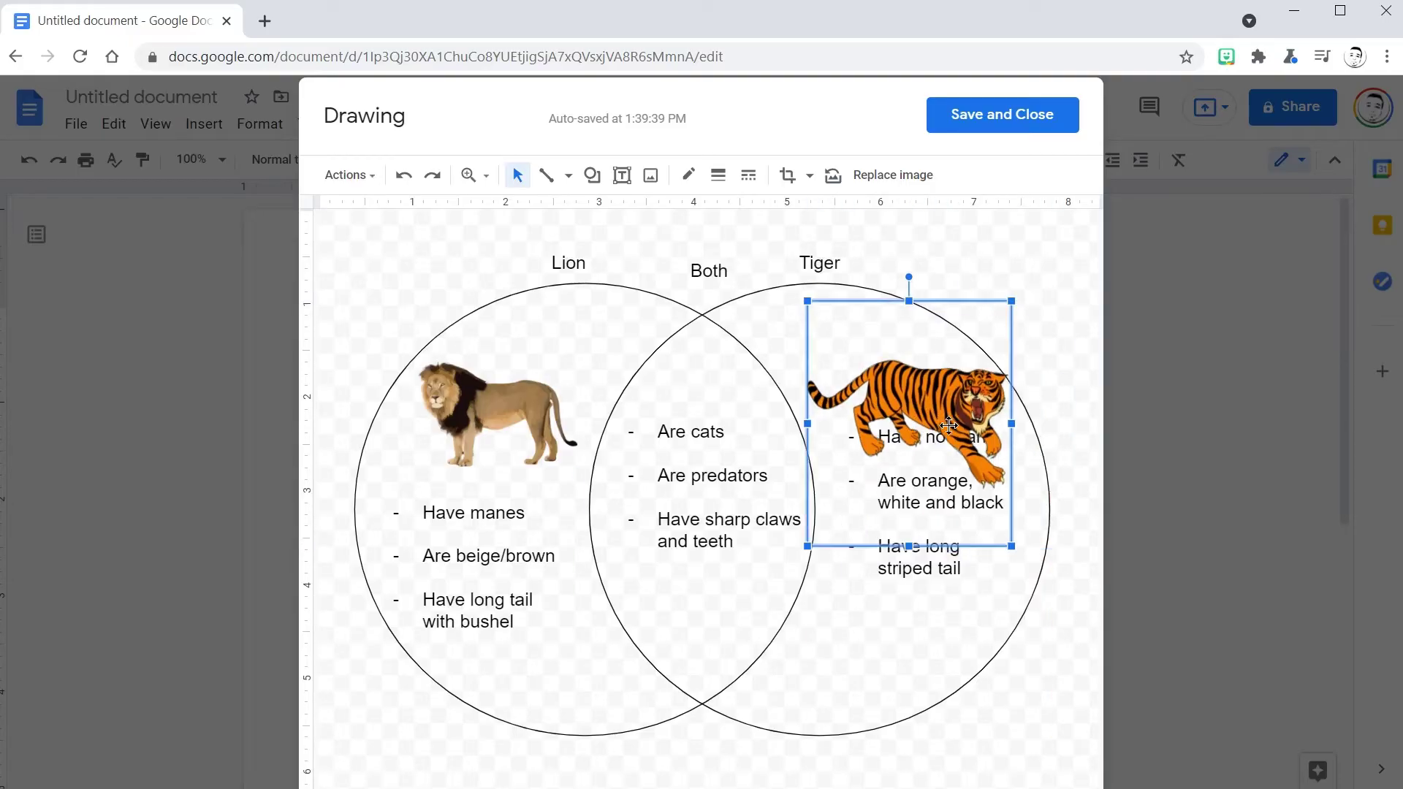
Lower the Tiger and Both lists and fine-tune the tiger image's size and position.
click(957, 570)
drag(966, 578, 970, 629)
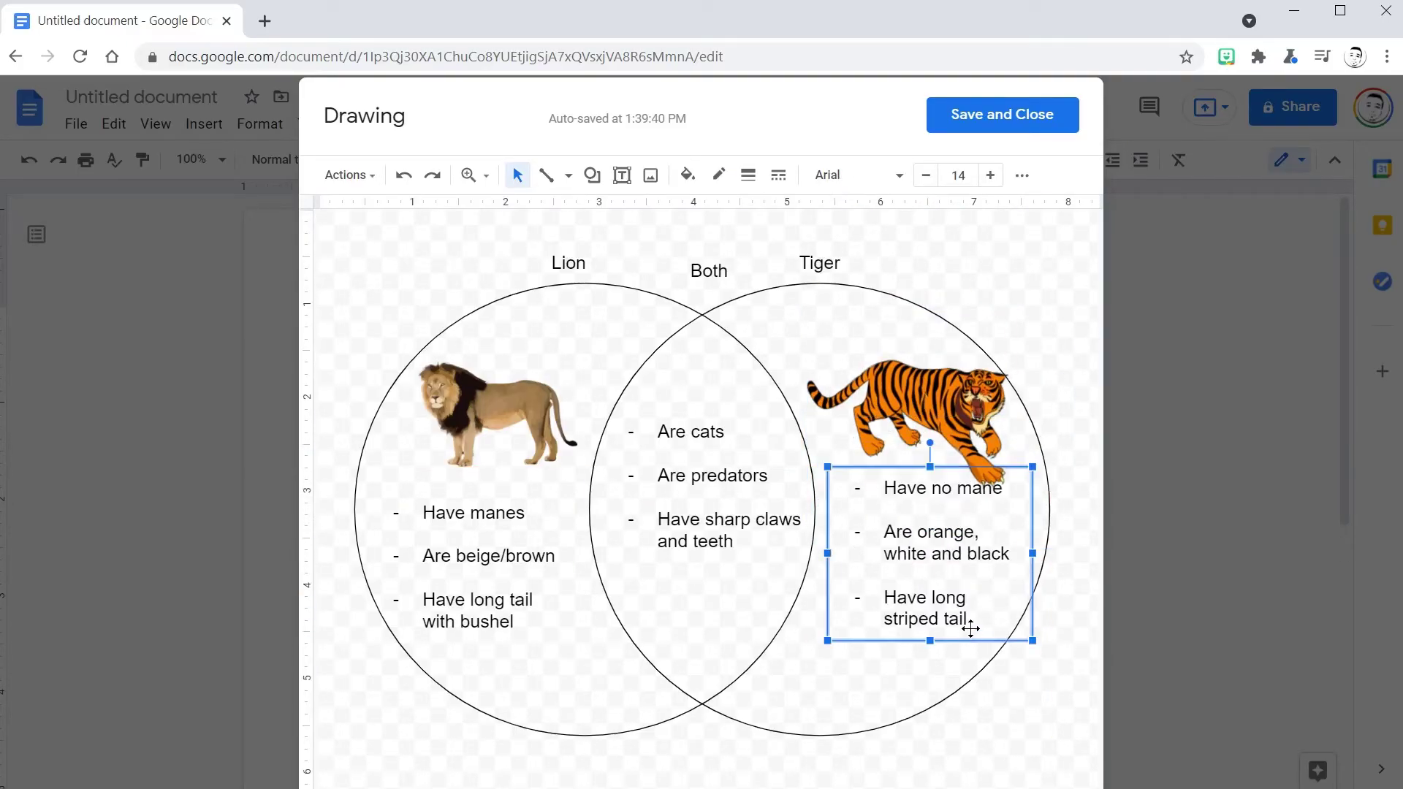
click(712, 478)
drag(713, 583, 720, 619)
drag(982, 437, 978, 429)
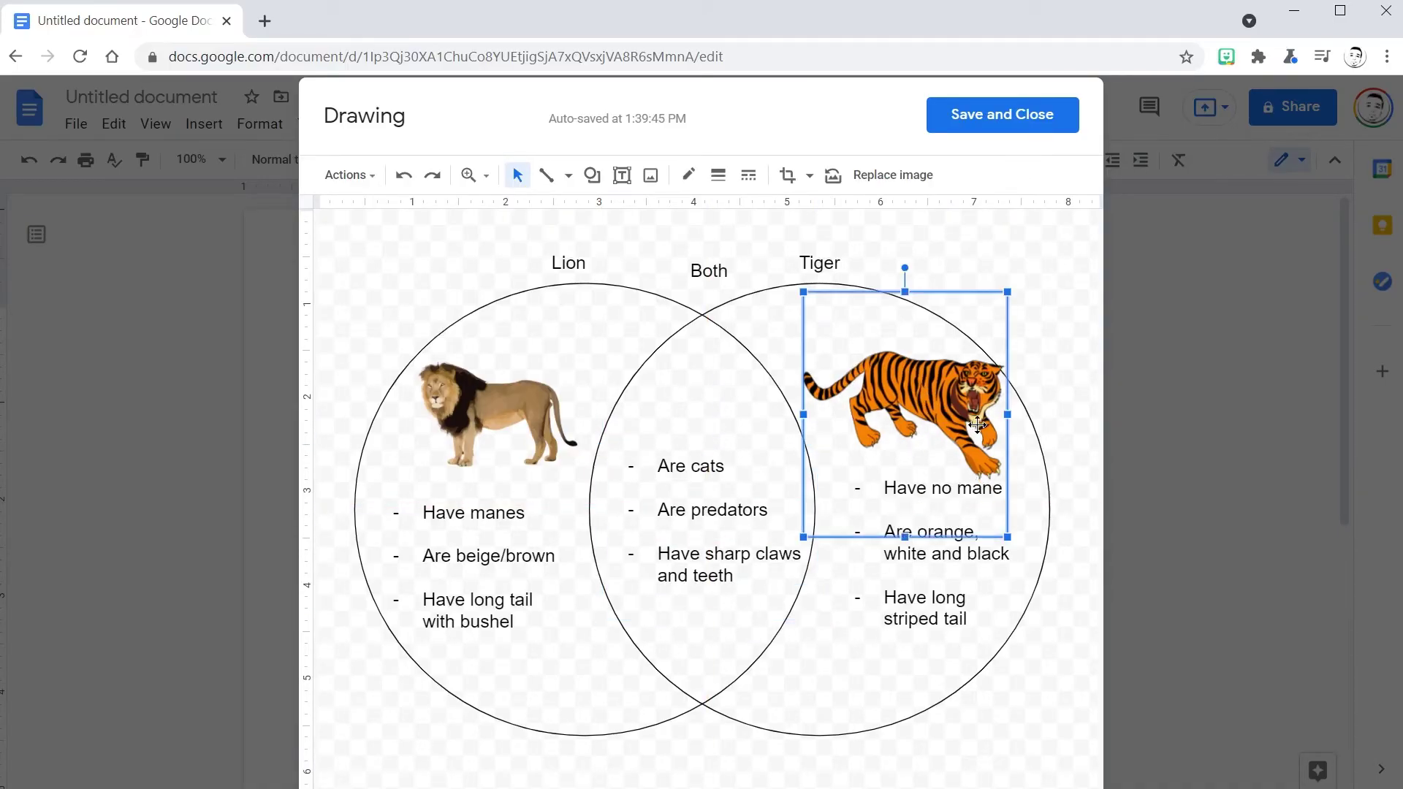
drag(1005, 540, 996, 485)
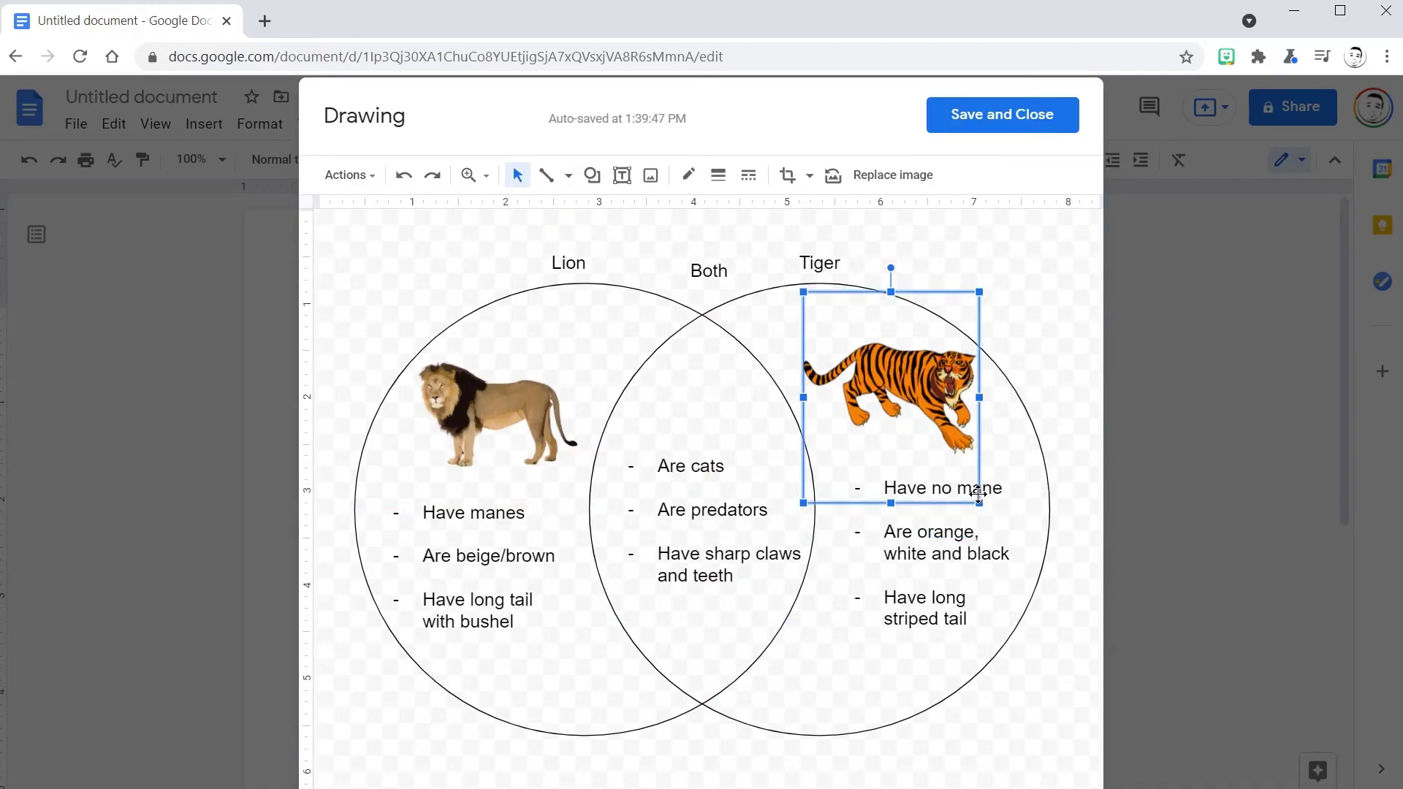
Set both the Tiger and Lion circle outlines to a 4px line weight.
click(939, 256)
click(917, 298)
click(748, 175)
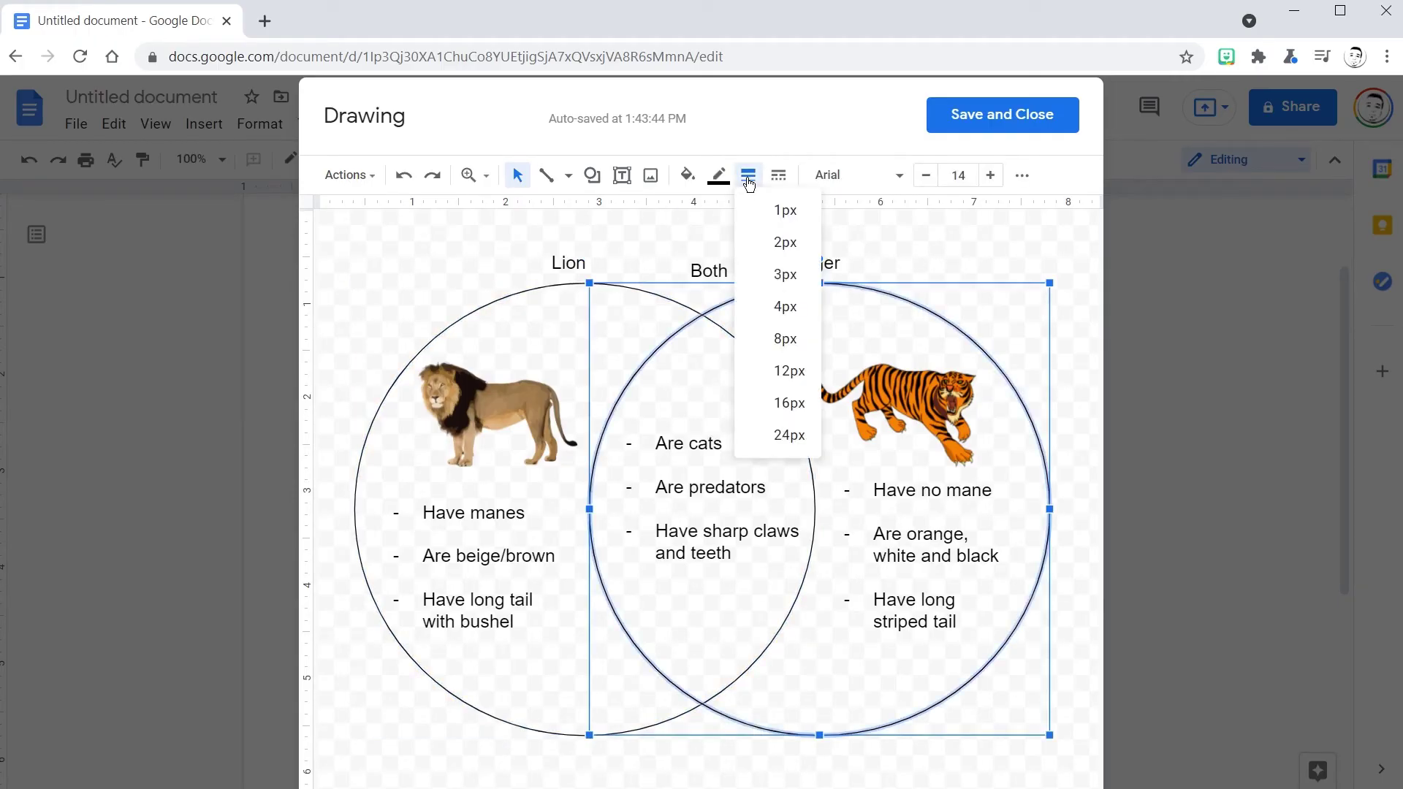
click(780, 307)
click(554, 285)
click(748, 175)
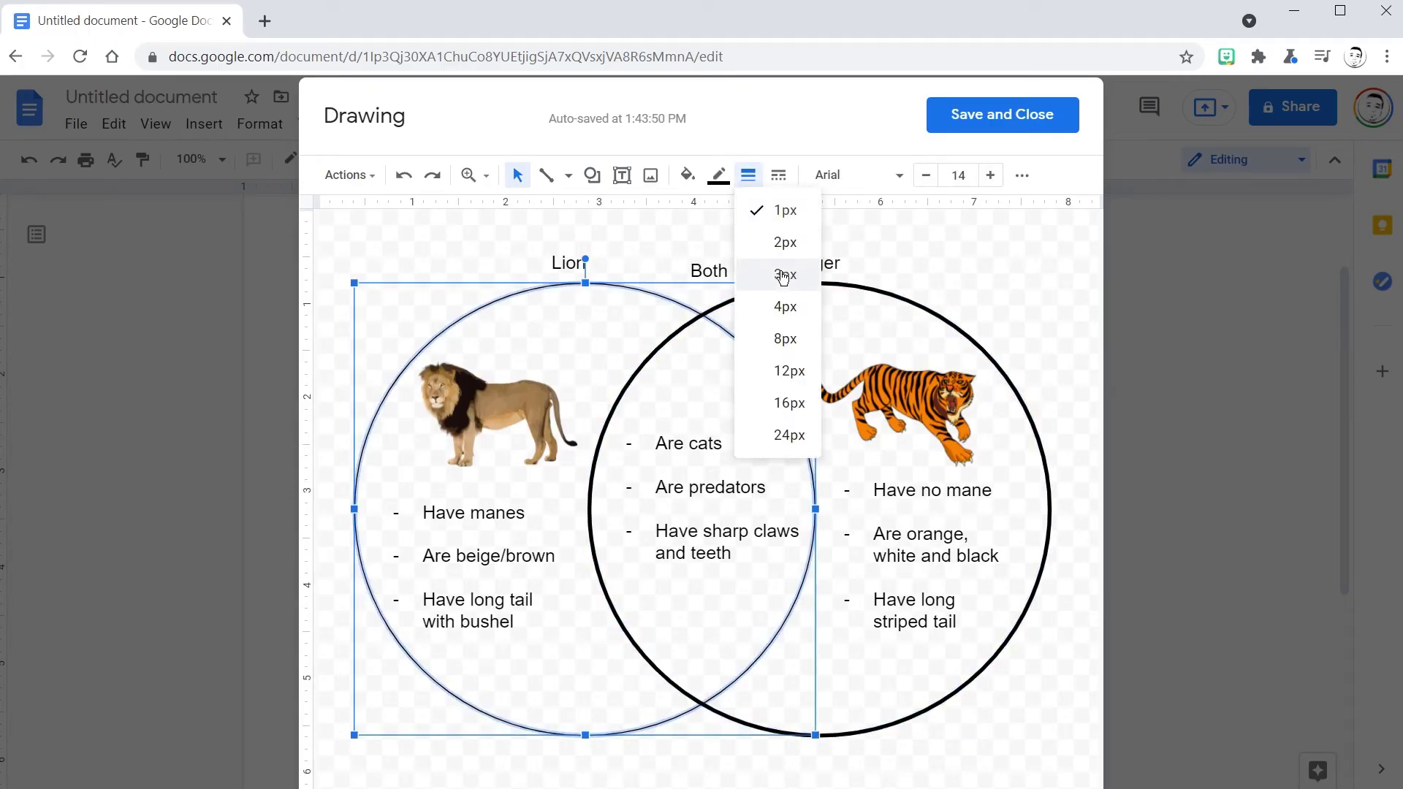
click(785, 274)
click(748, 175)
click(780, 307)
click(936, 244)
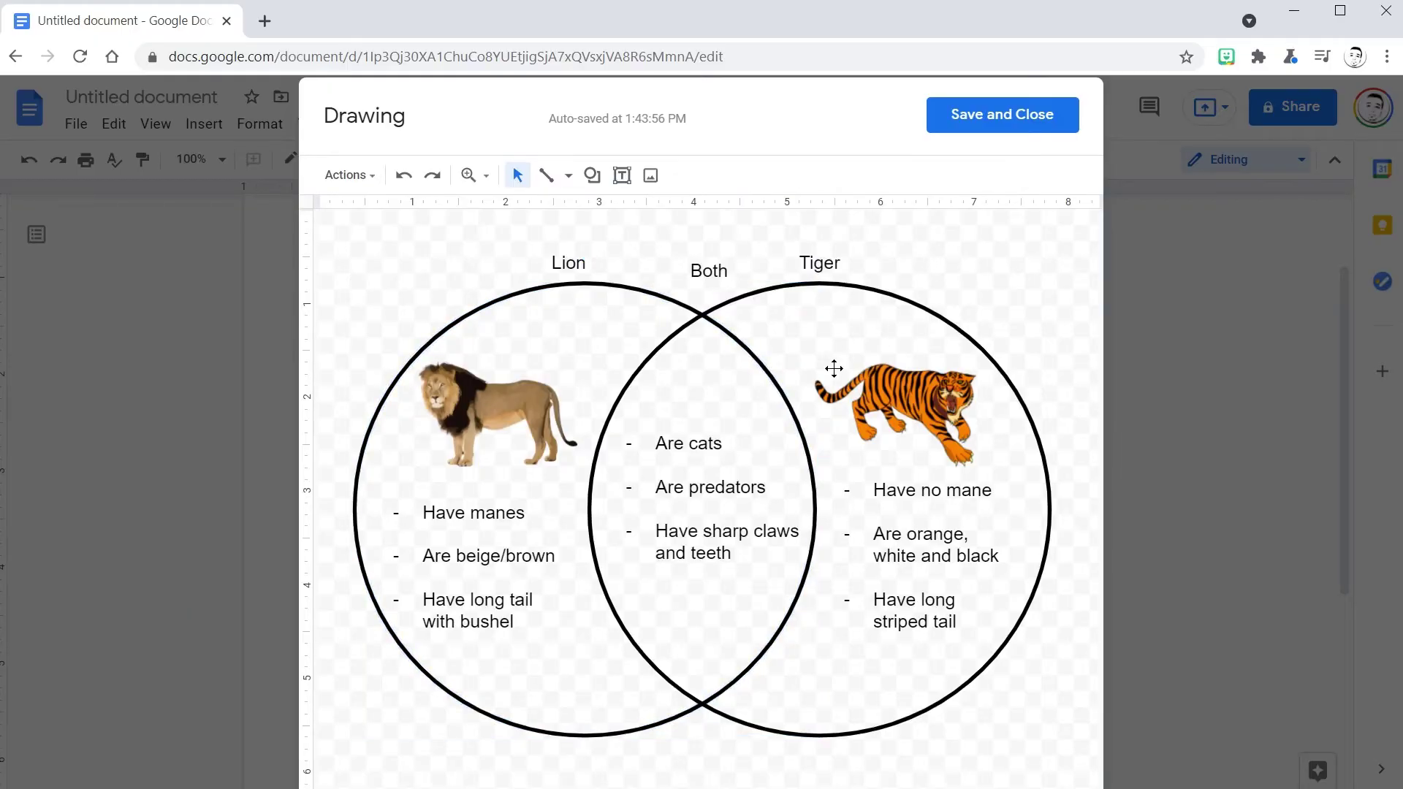
Bold the Lion, Both and Tiger bullet trait lists.
click(497, 576)
drag(544, 621, 416, 510)
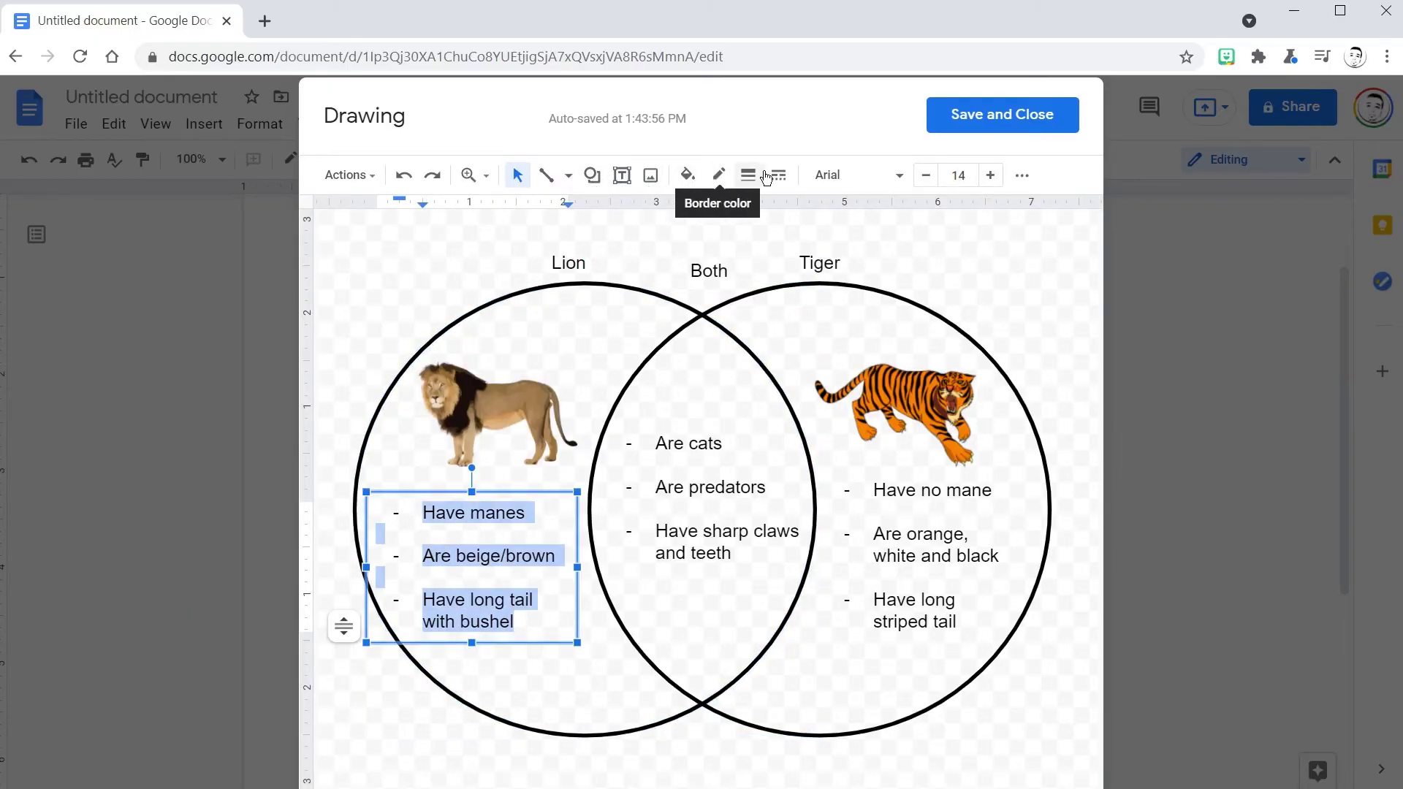
click(1022, 176)
click(625, 211)
click(695, 546)
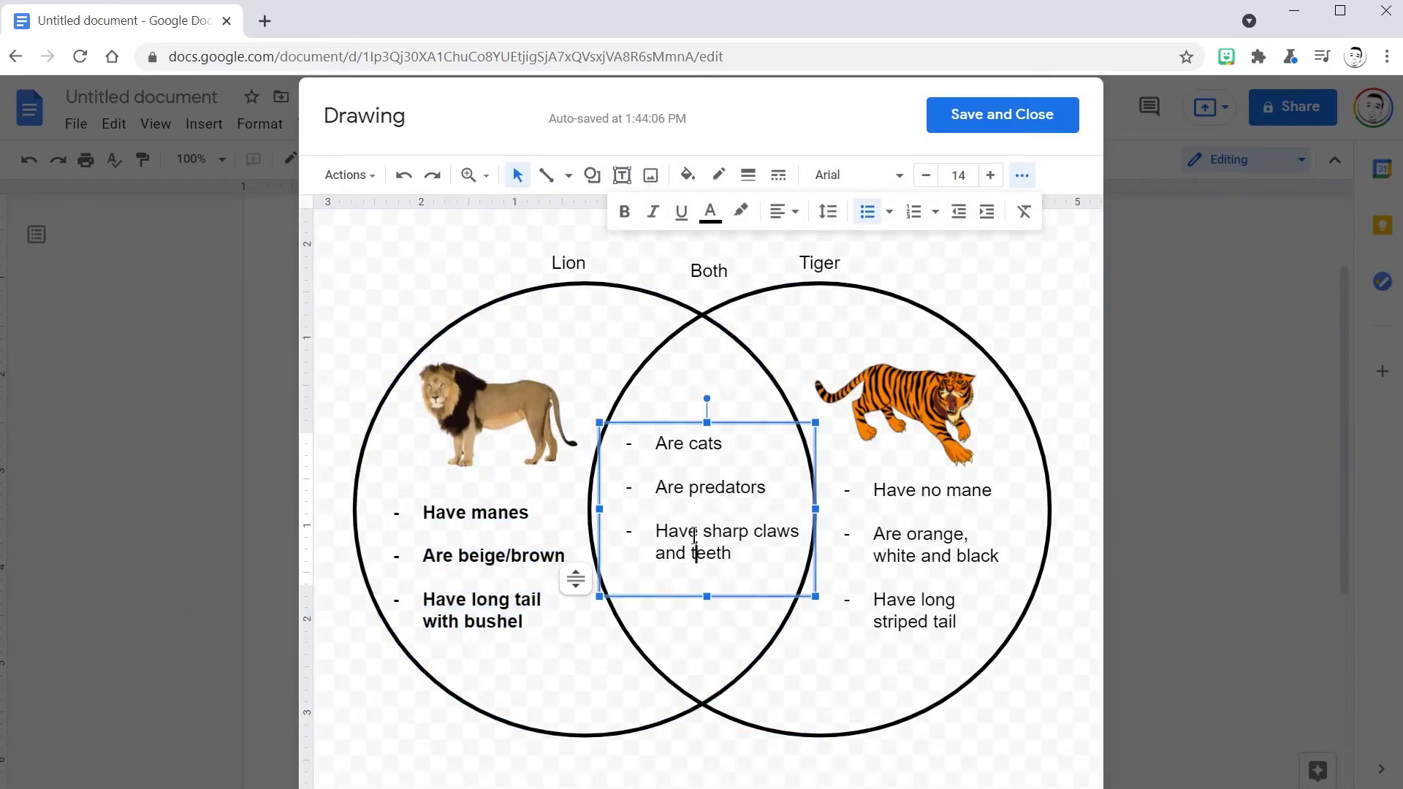
drag(742, 556, 641, 229)
click(625, 212)
click(963, 621)
drag(963, 621, 869, 484)
click(625, 212)
Bold the Lion, Both and Tiger heading labels.
double_click(571, 259)
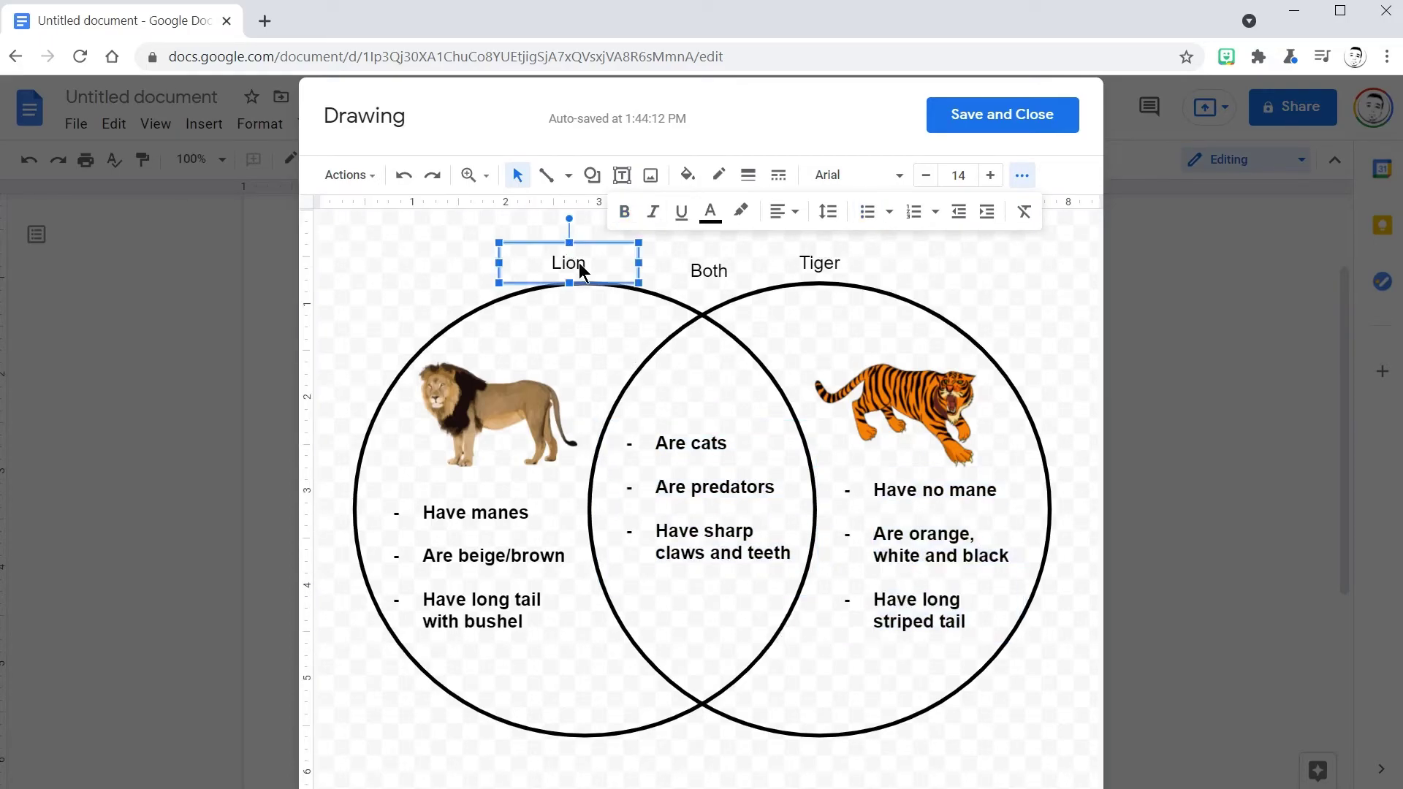
click(625, 212)
double_click(707, 270)
click(622, 212)
double_click(819, 263)
click(625, 212)
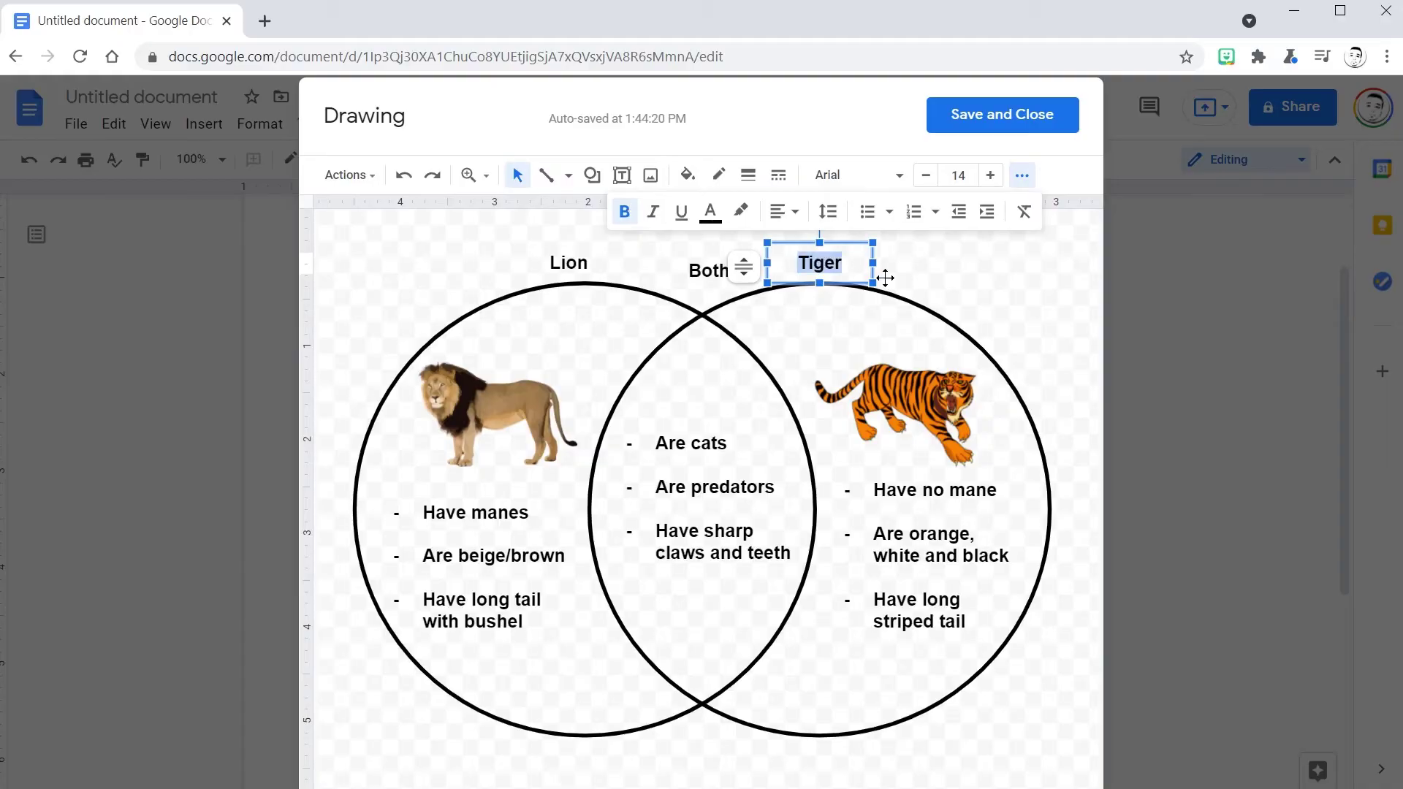
Raise the heading font sizes to 16 pt and nudge the Both heading slightly lower.
click(990, 175)
click(990, 176)
double_click(569, 263)
click(990, 176)
click(990, 176)
double_click(707, 270)
click(990, 176)
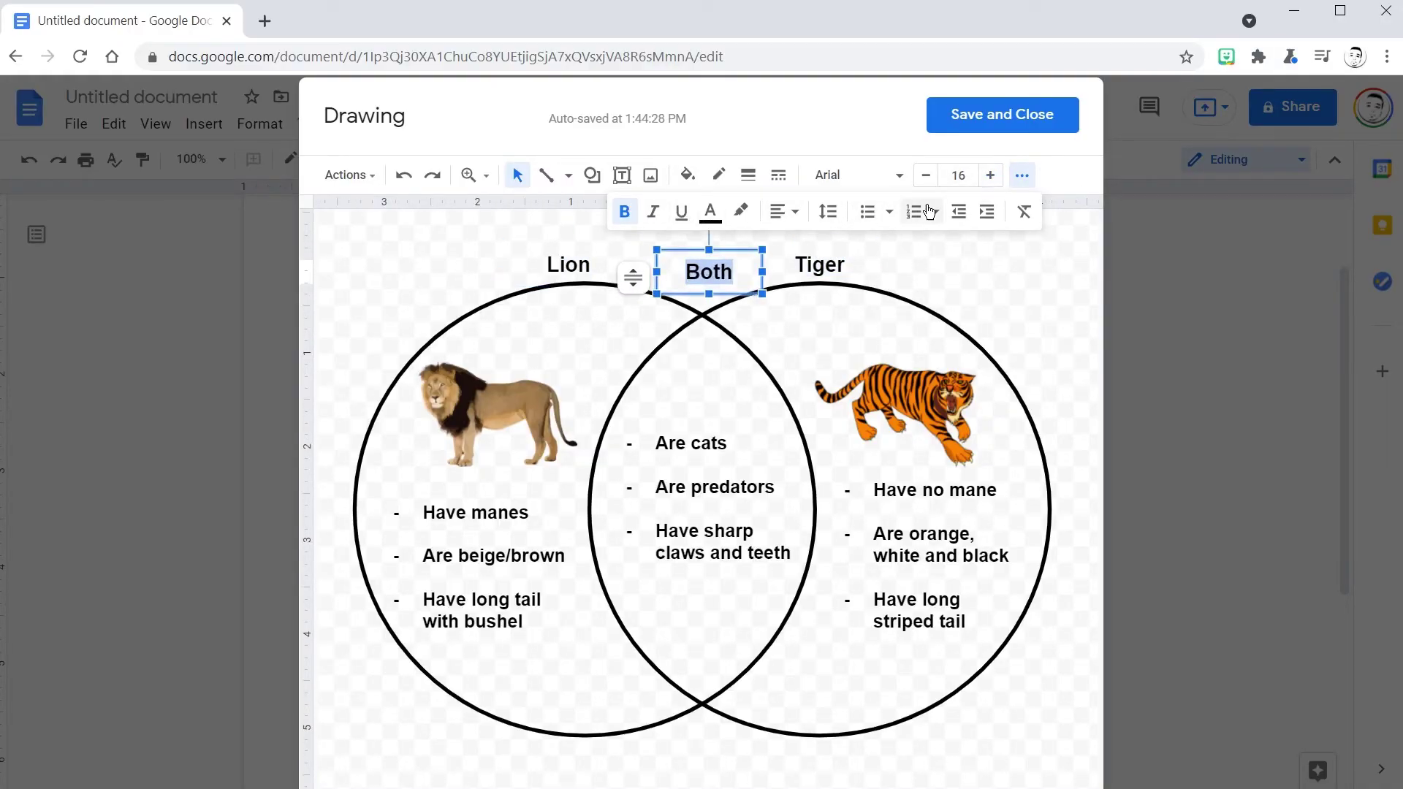
drag(718, 276, 718, 289)
click(913, 261)
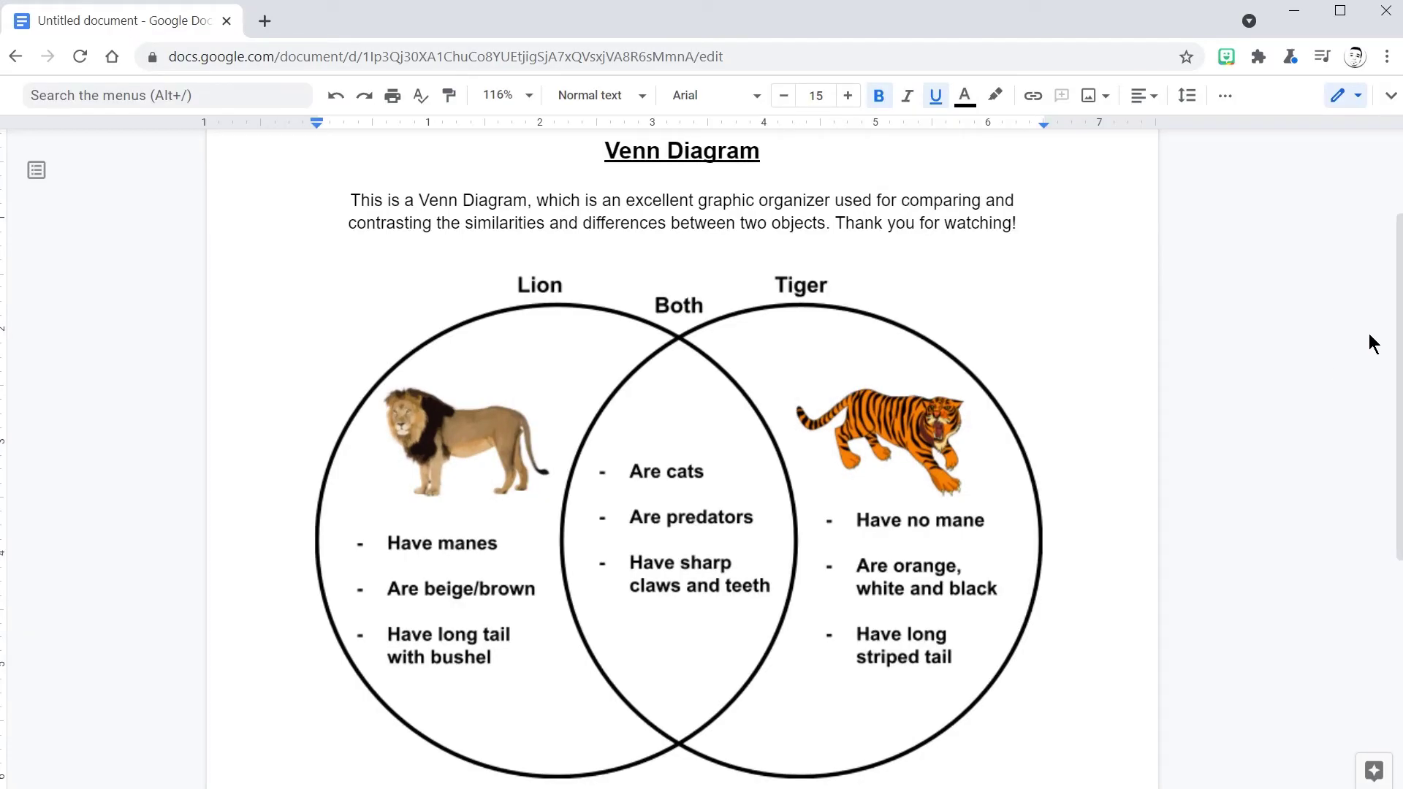
Check the diagram image, the 'Venn Diagram' title and the introductory paragraph.
click(733, 490)
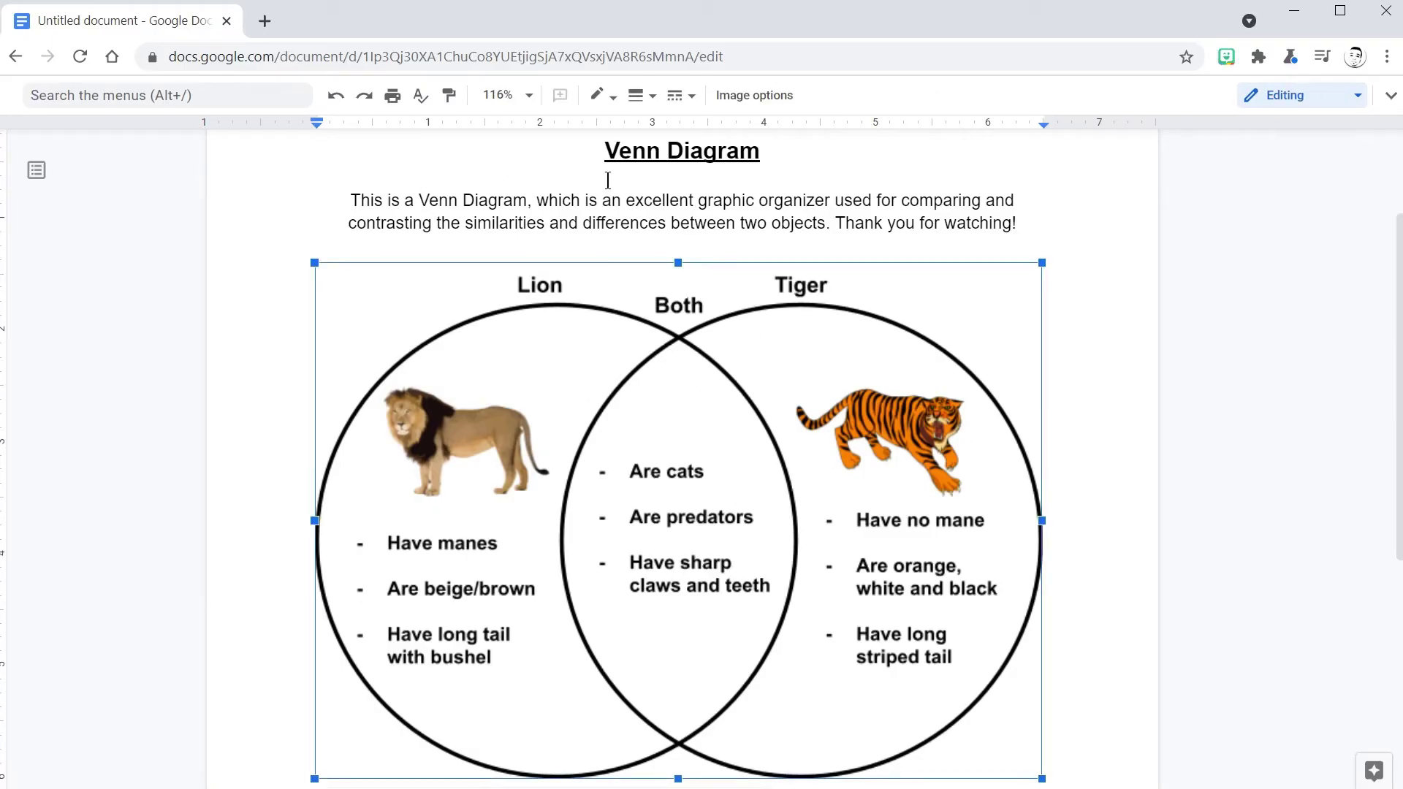
click(722, 156)
drag(604, 151, 760, 154)
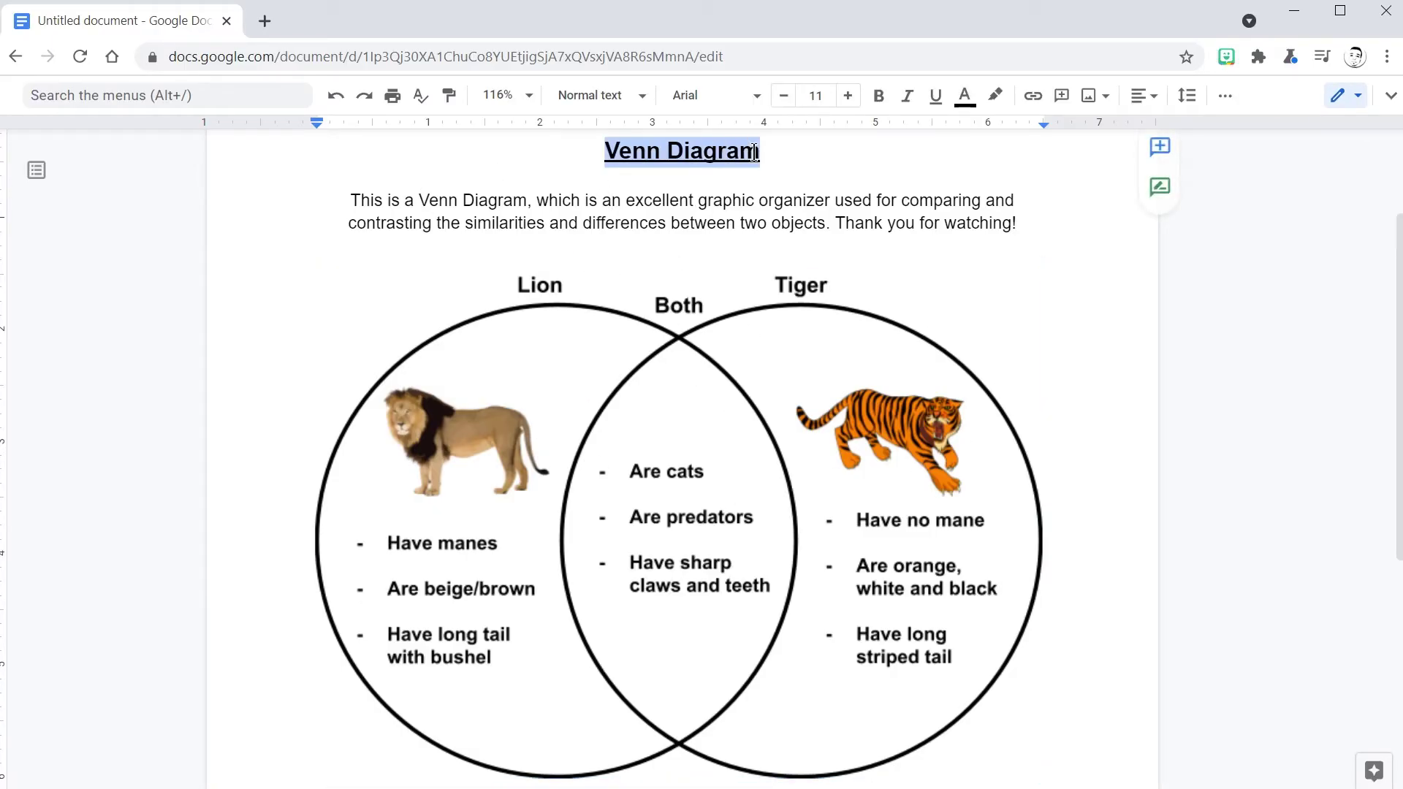
click(601, 200)
drag(357, 207, 1032, 217)
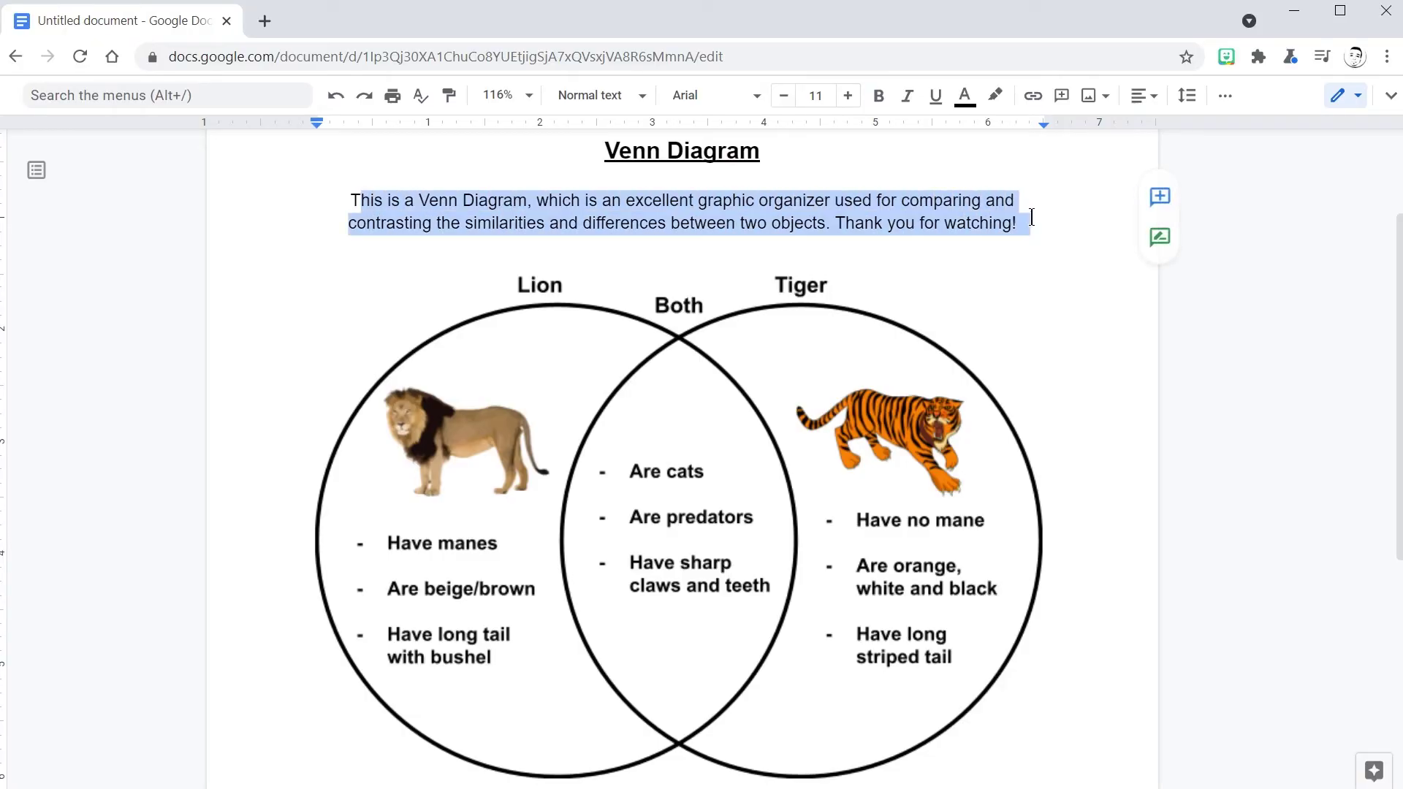
click(1032, 222)
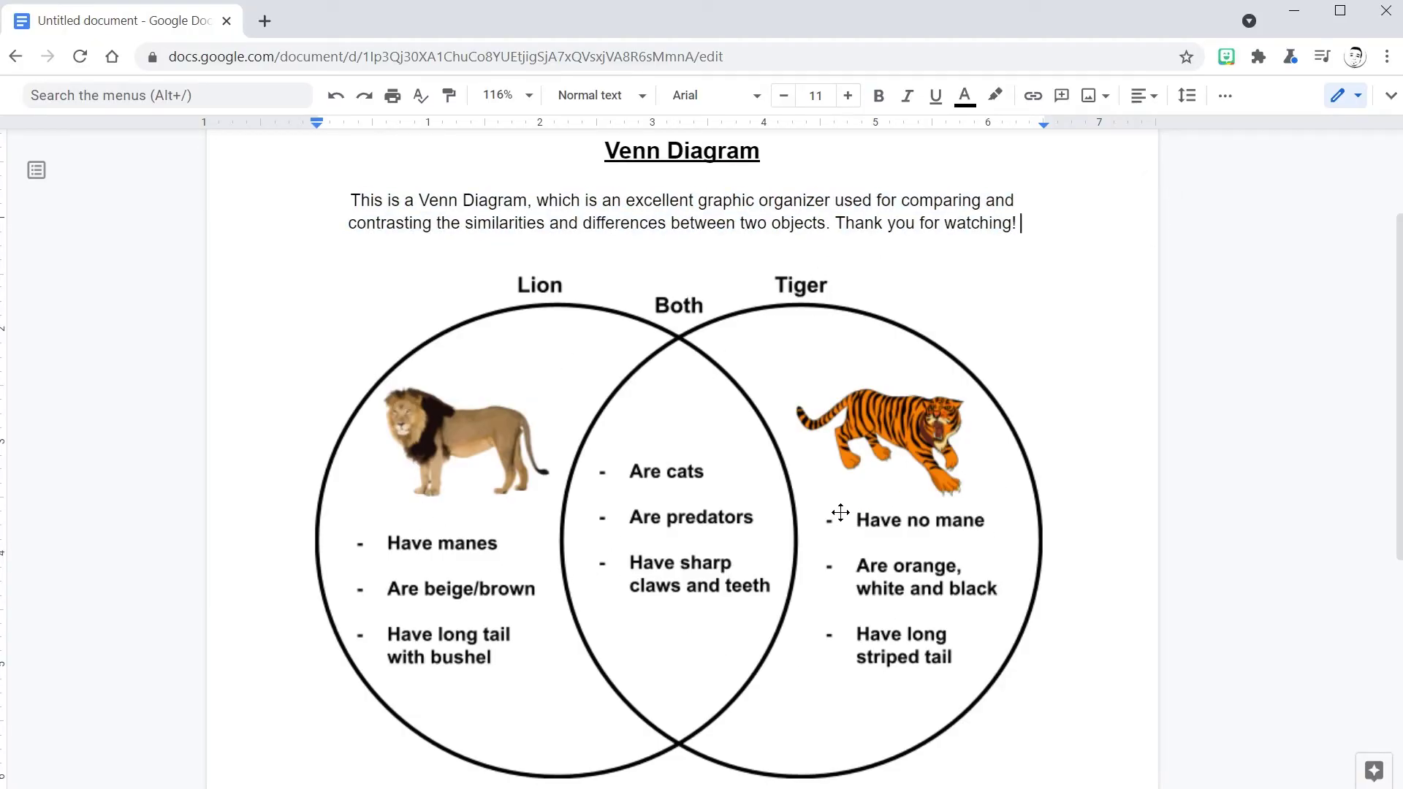
Open the Venn diagram image in the Drawing editor using its Edit option.
click(671, 475)
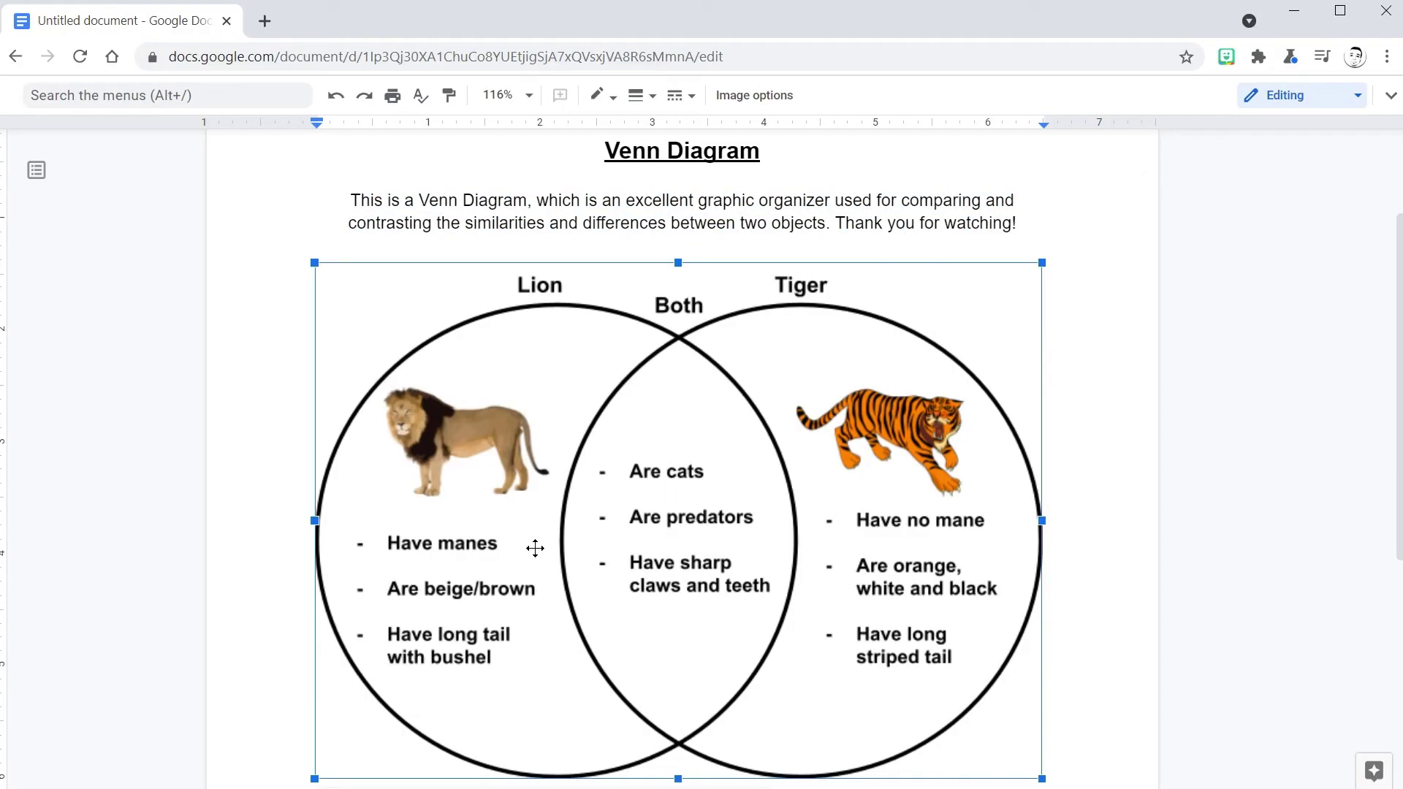
scroll(535, 548, down, 1)
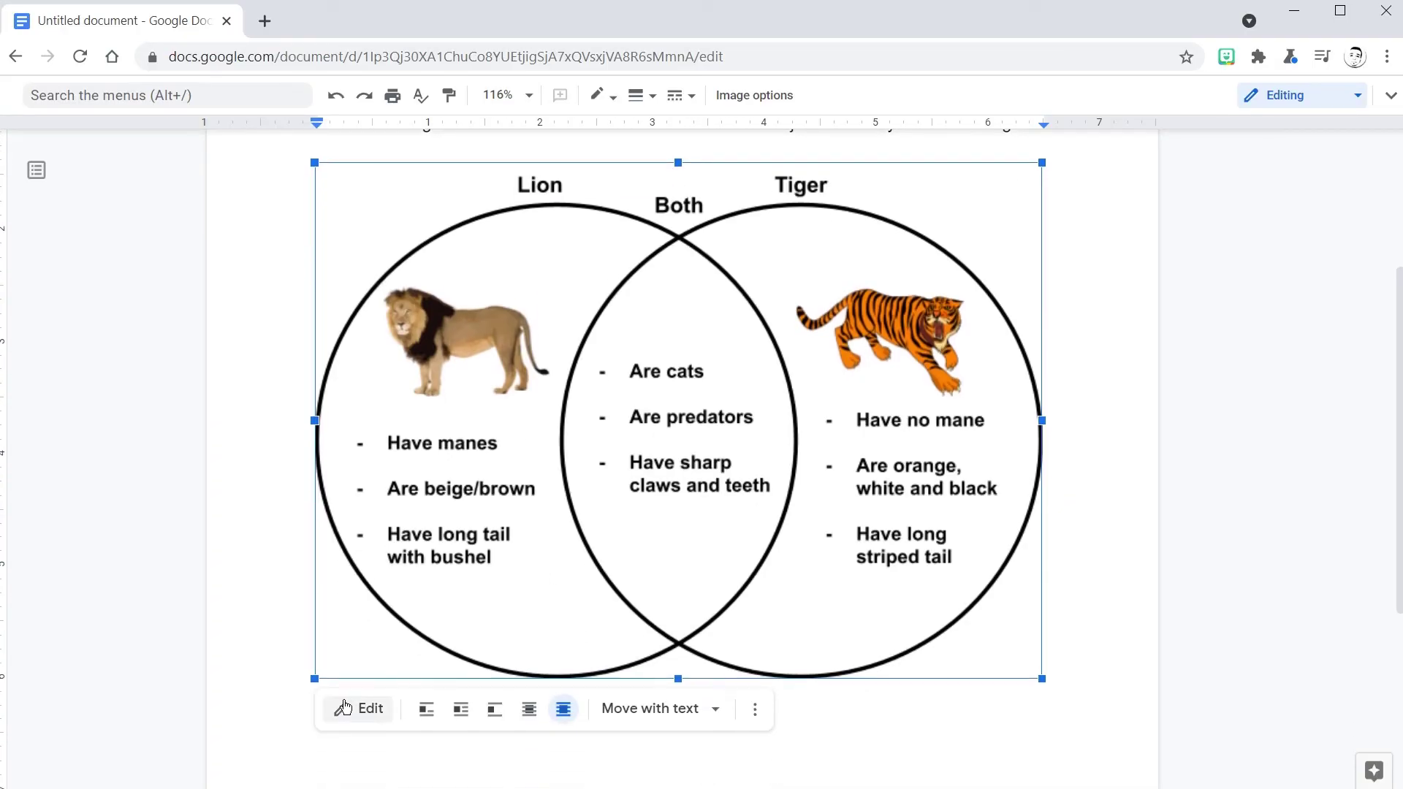
click(361, 716)
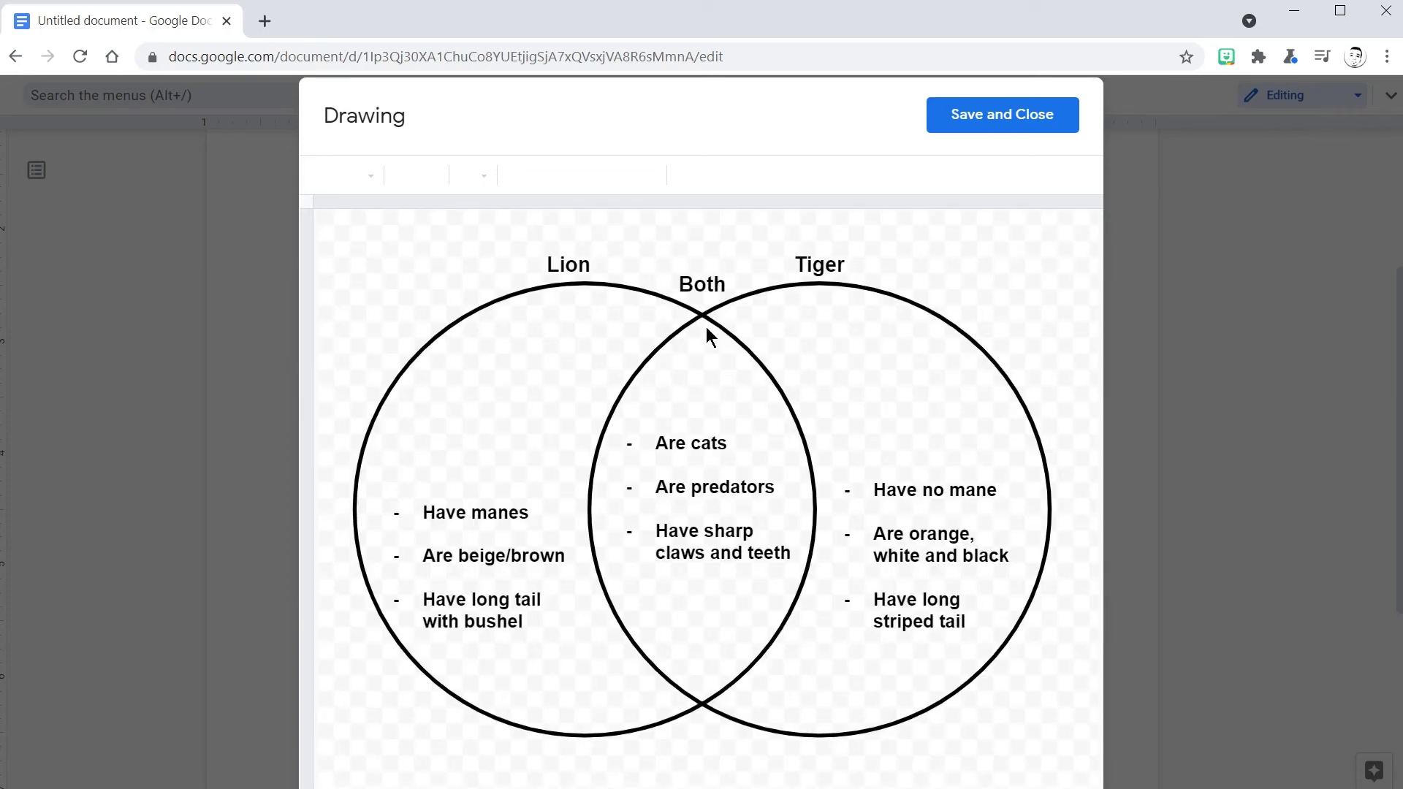
Check each drawing object: both cliparts, the three headings, three bullet lists and Tiger circle.
click(493, 407)
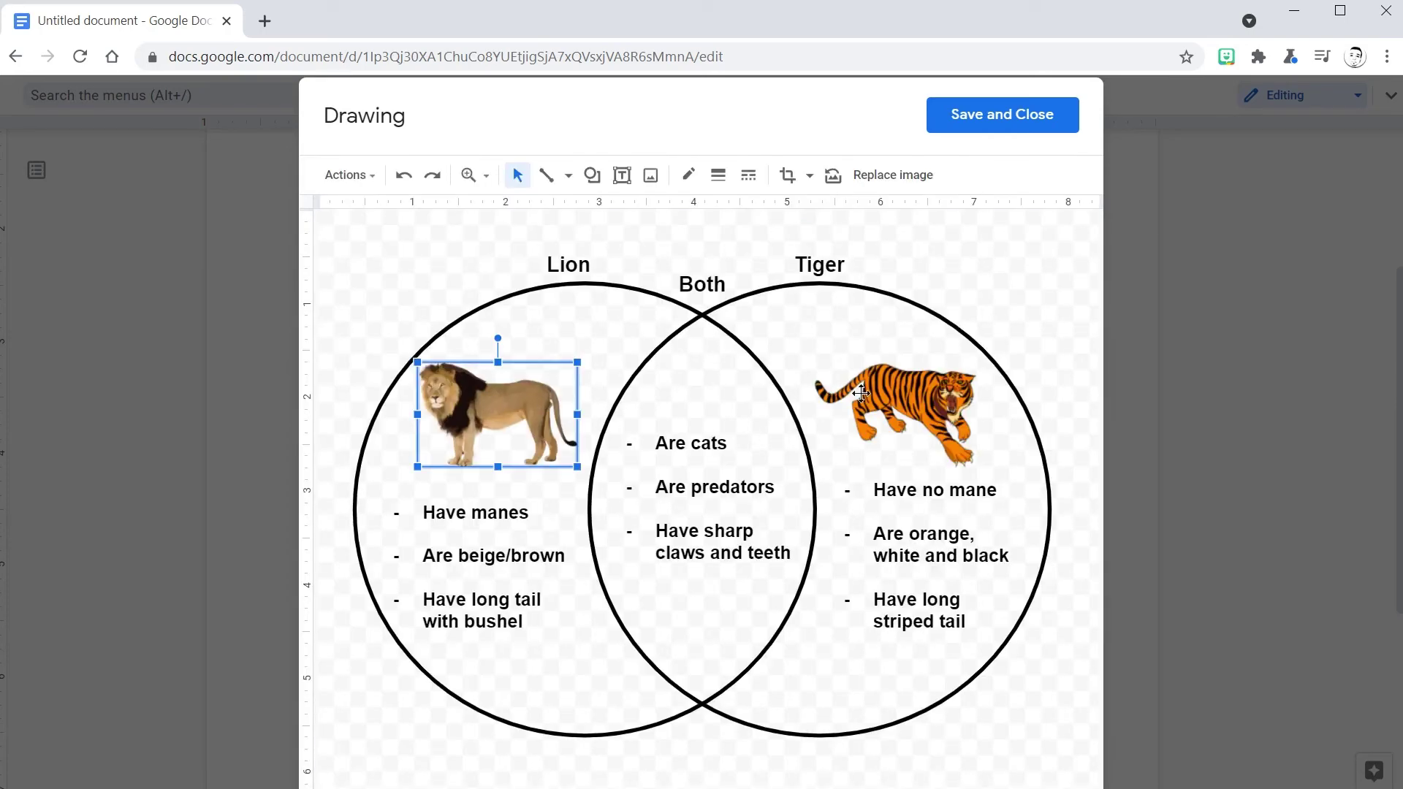
click(919, 388)
click(589, 261)
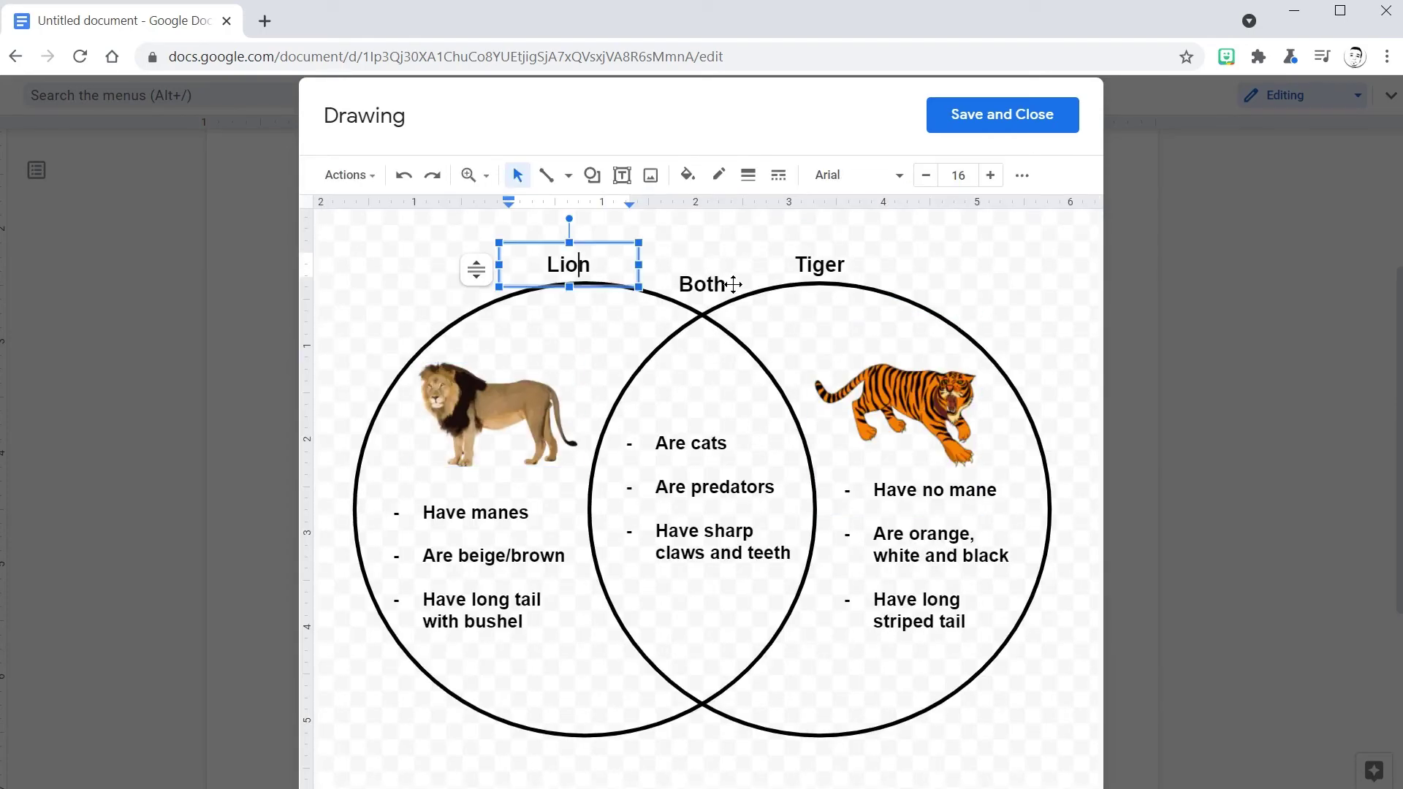
click(698, 287)
click(781, 277)
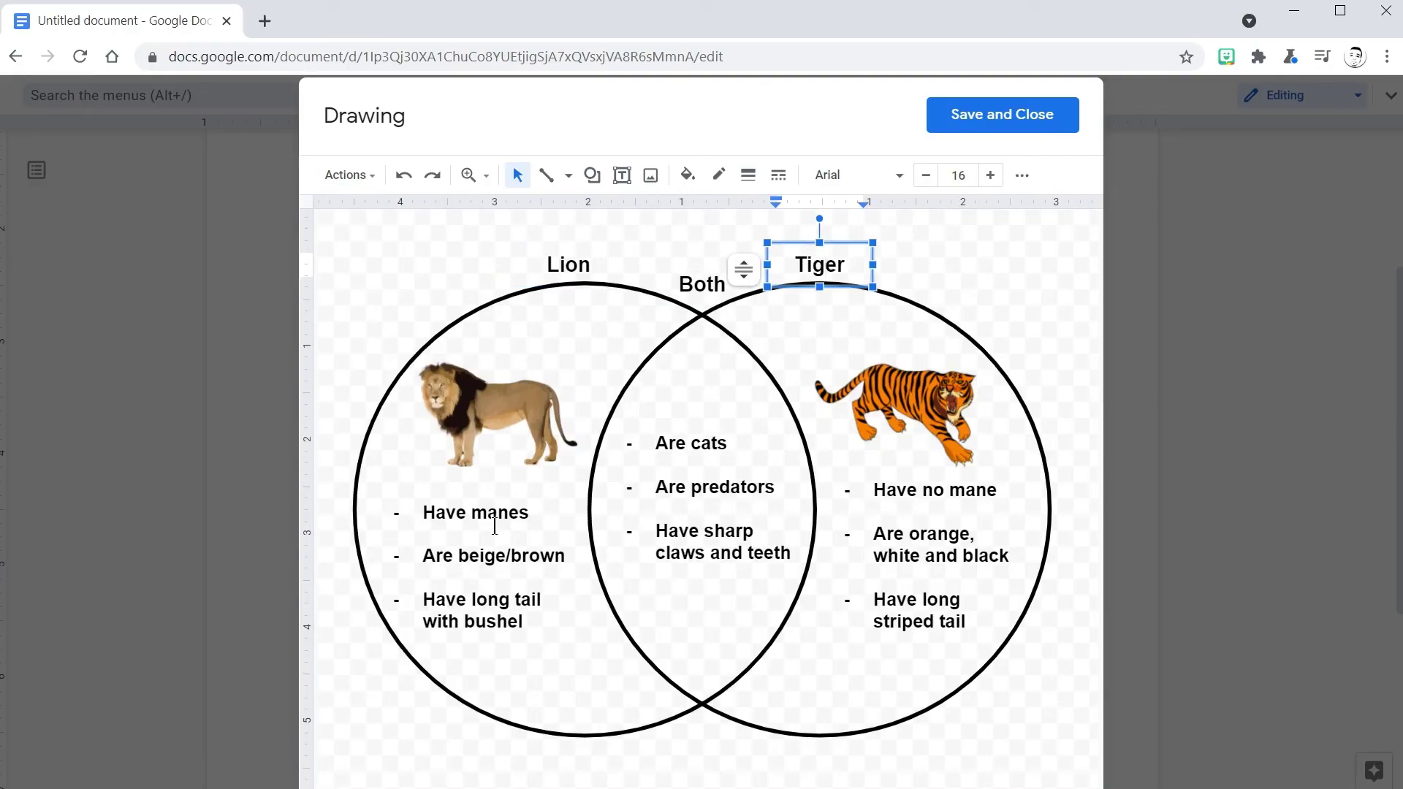
click(517, 528)
click(705, 497)
click(951, 523)
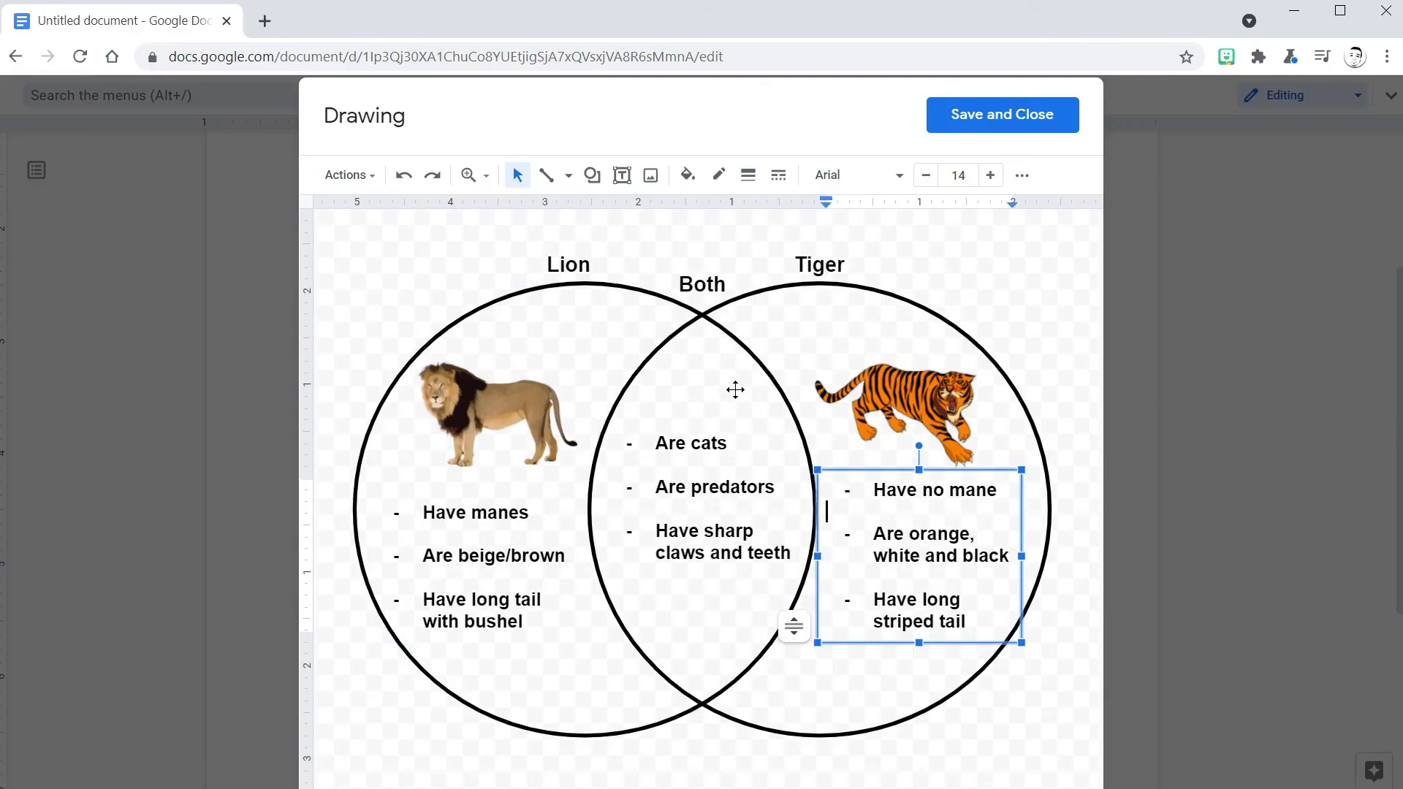
click(662, 354)
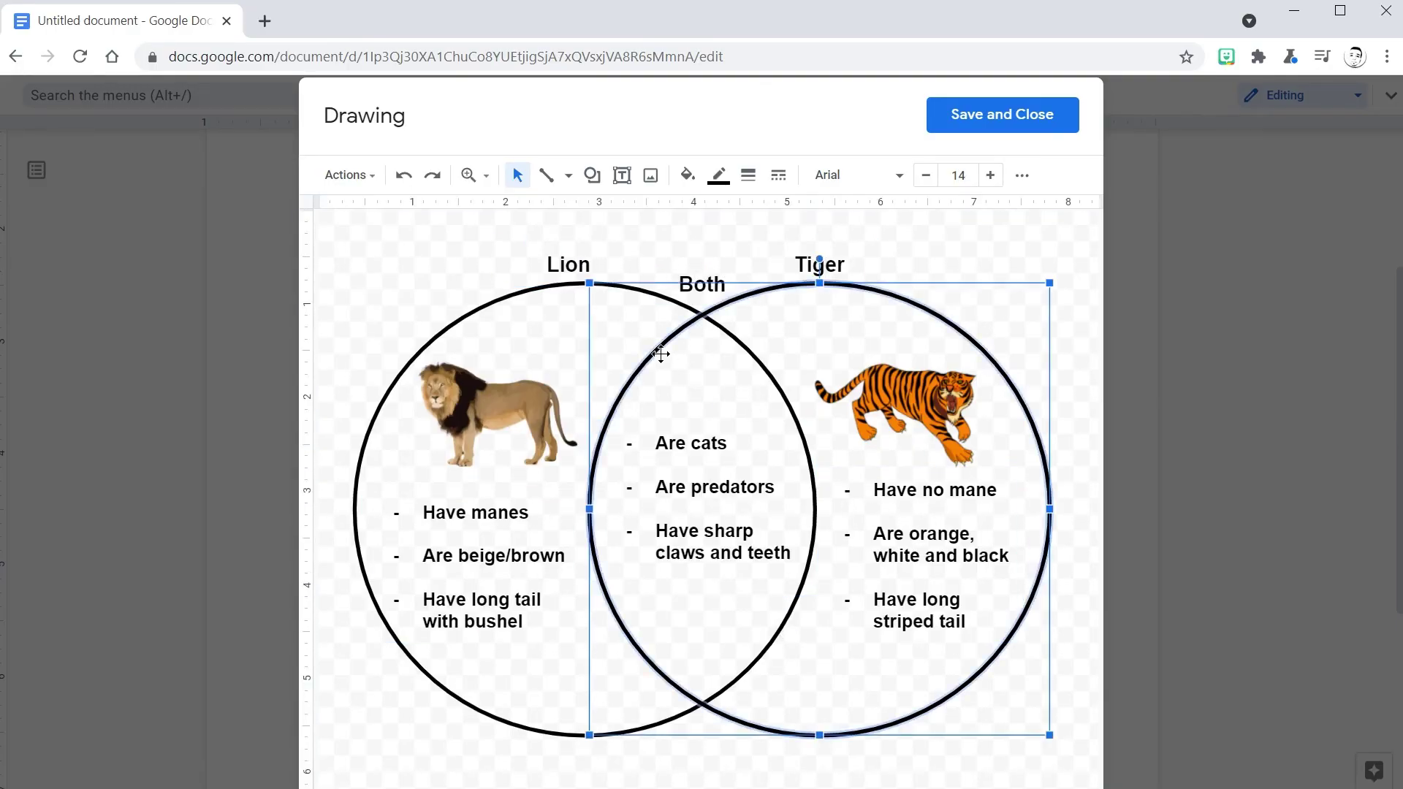
click(484, 296)
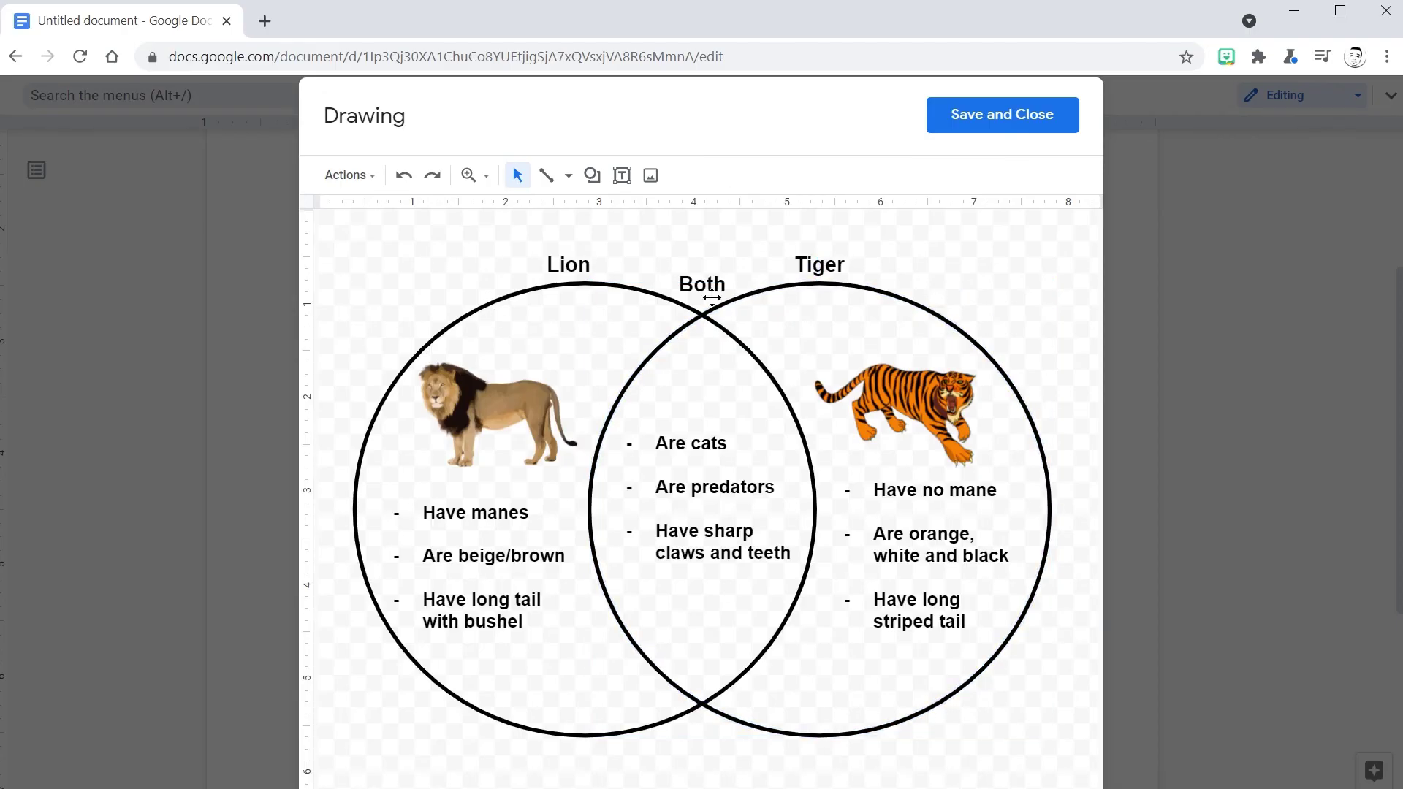
Save and close the drawing, then review the document from the 'Venn Diagram' title.
click(982, 119)
click(1114, 301)
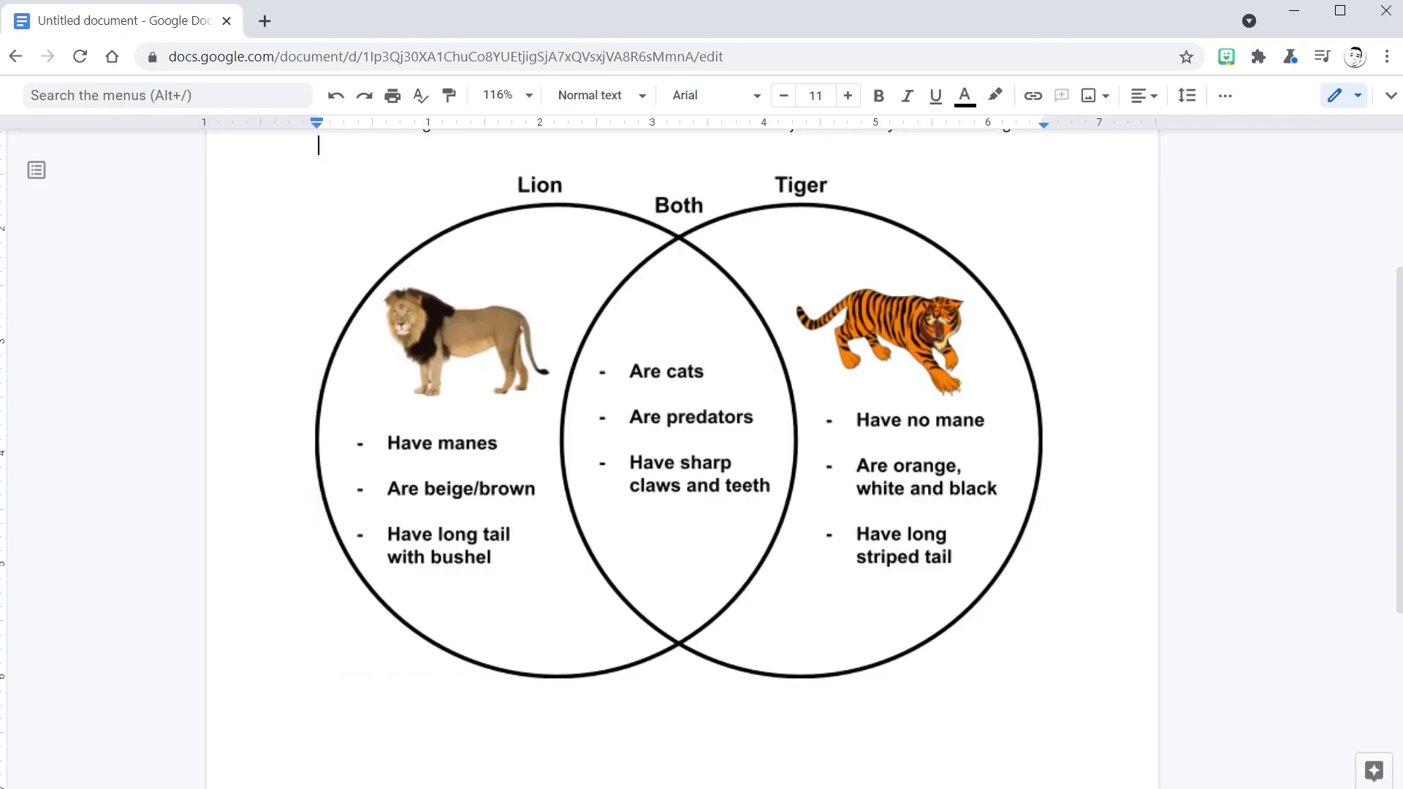
scroll(727, 204, up, 3)
click(758, 297)
scroll(759, 285, down, 3)
scroll(758, 281, up, 2)
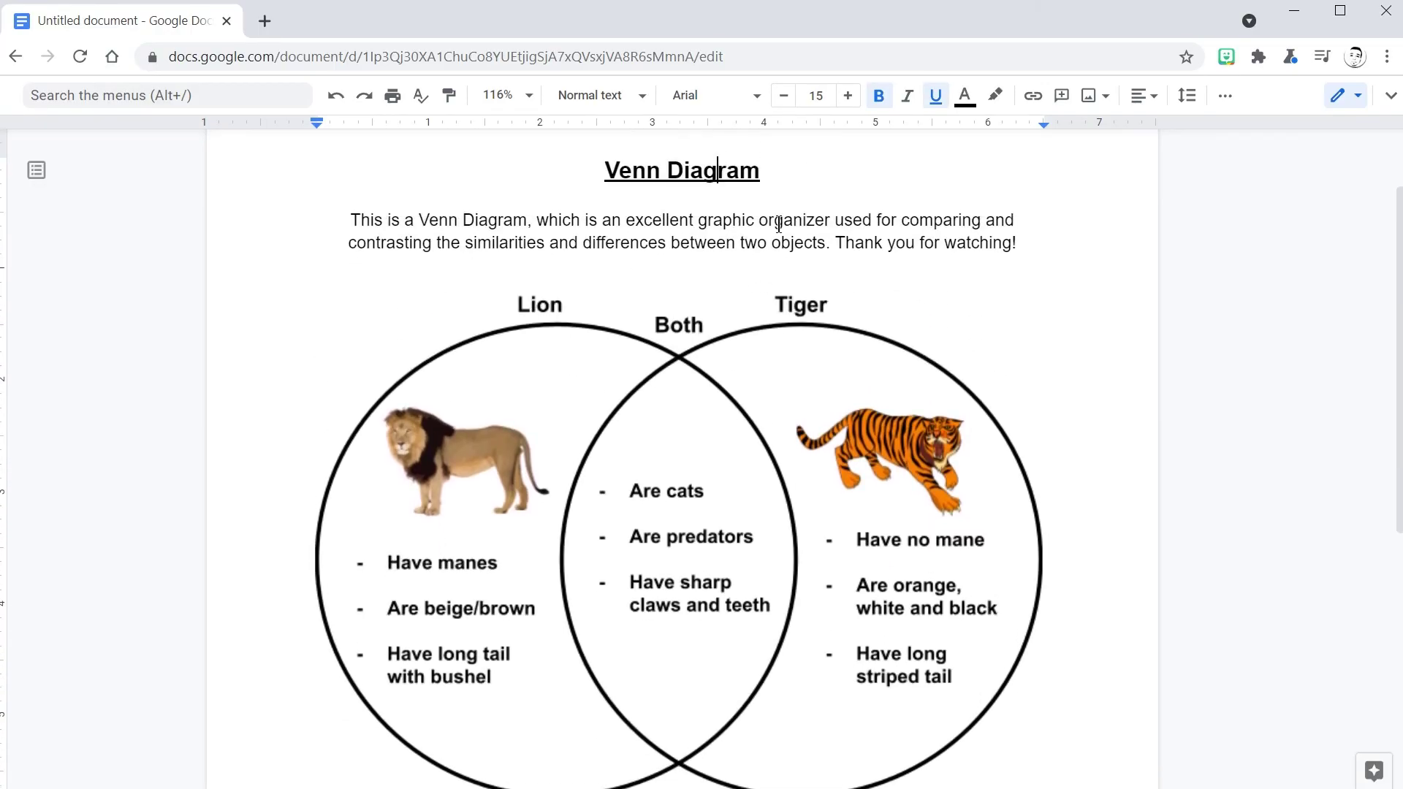